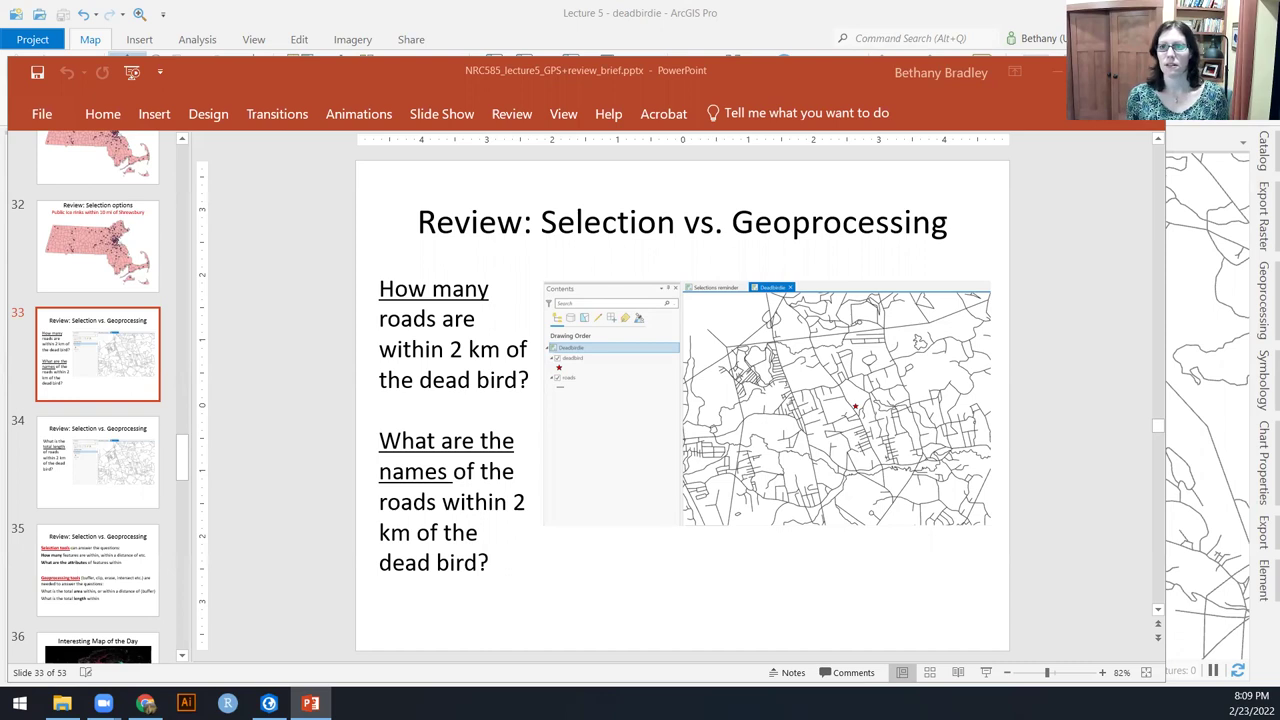
- Hide PowerPoint and open the Buffer tool by searching 'buffer' in Geoprocessing
left_click(1052, 71)
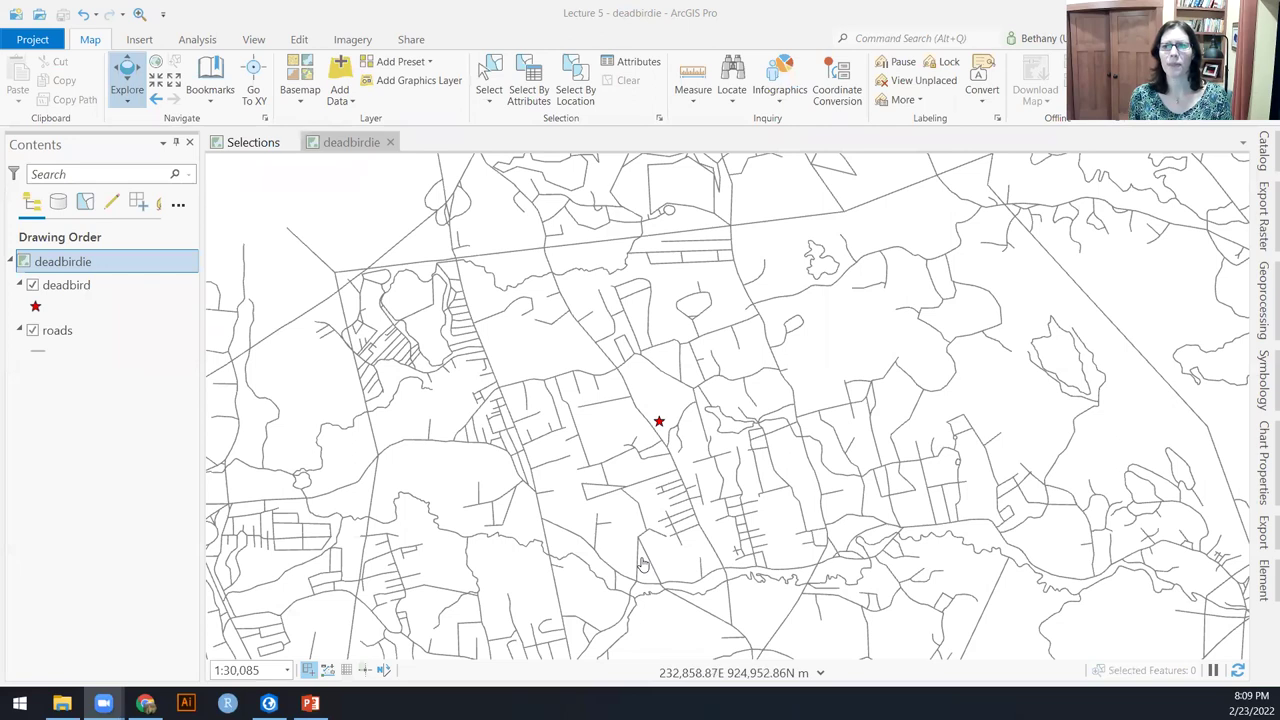
left_click(1262, 300)
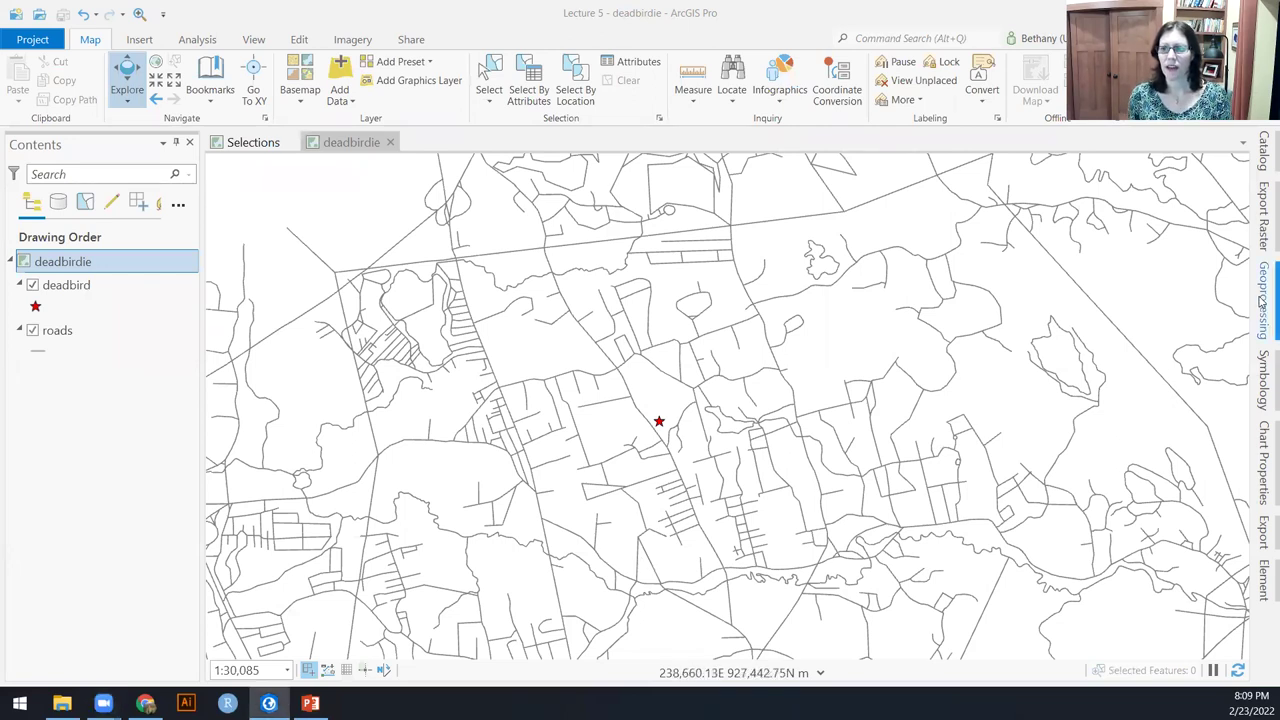
left_click(912, 173)
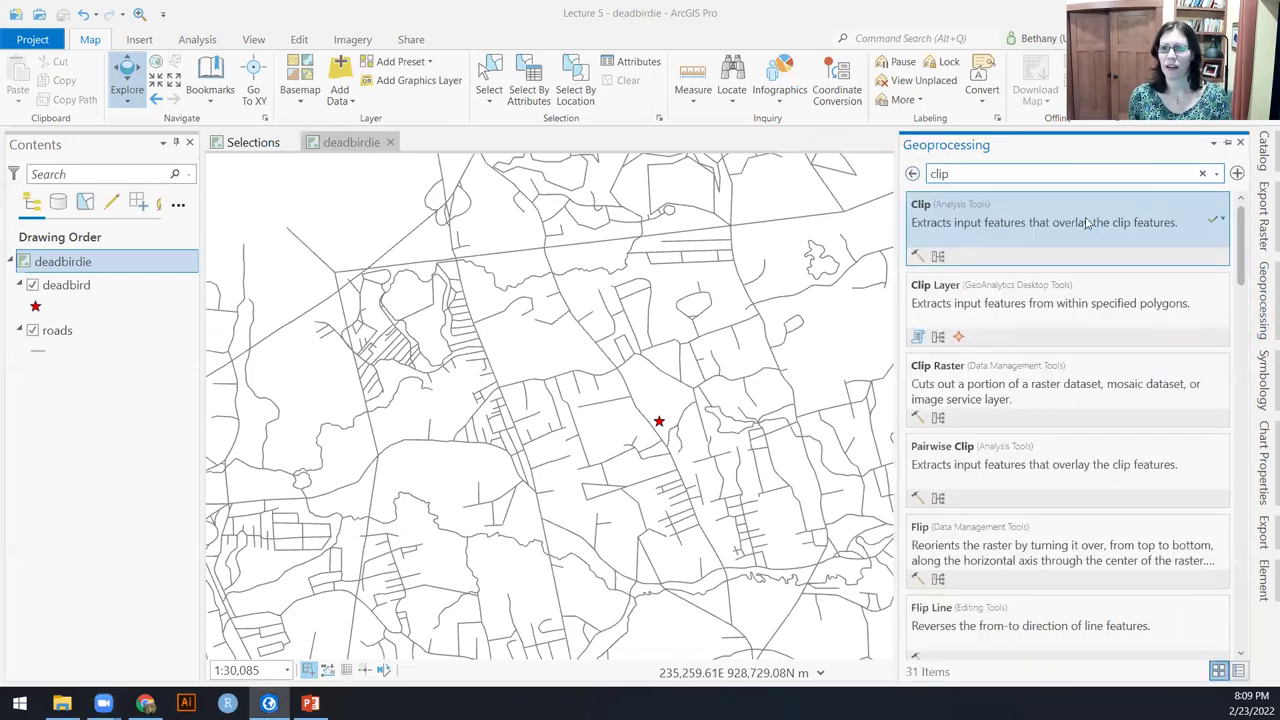
left_click_drag(1013, 200, 1063, 200)
type("buffer")
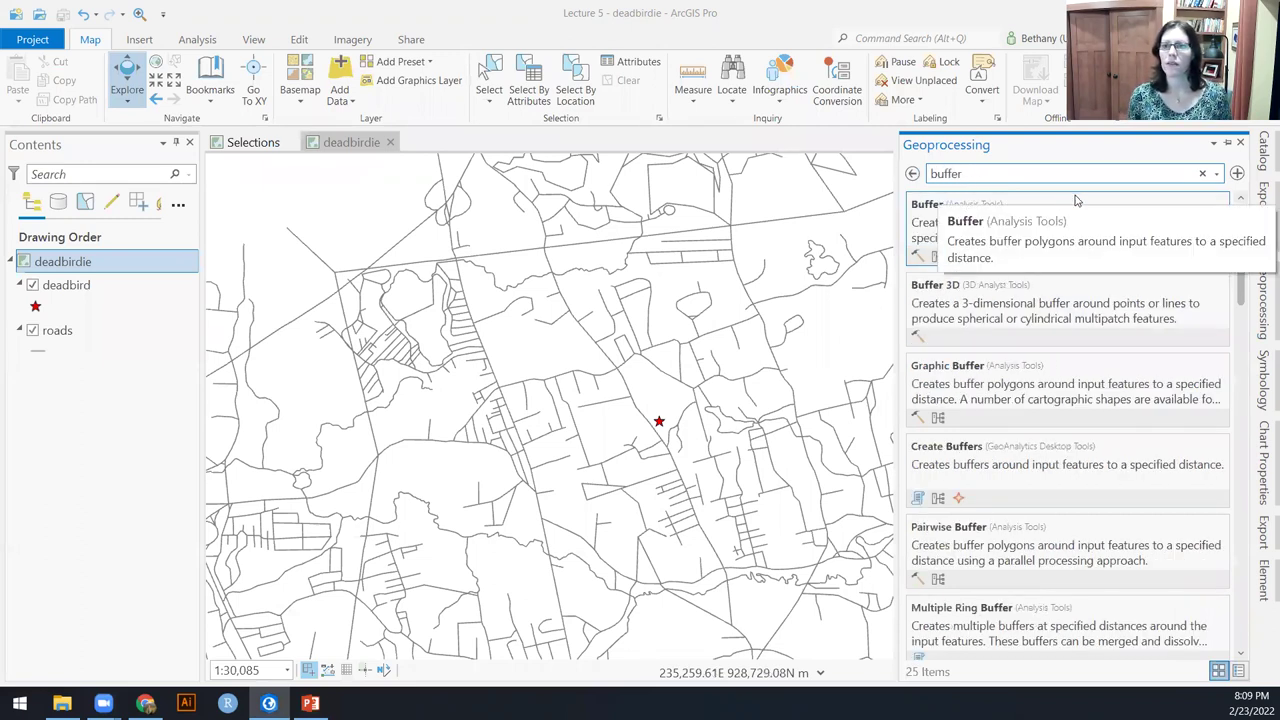
left_click(1073, 203)
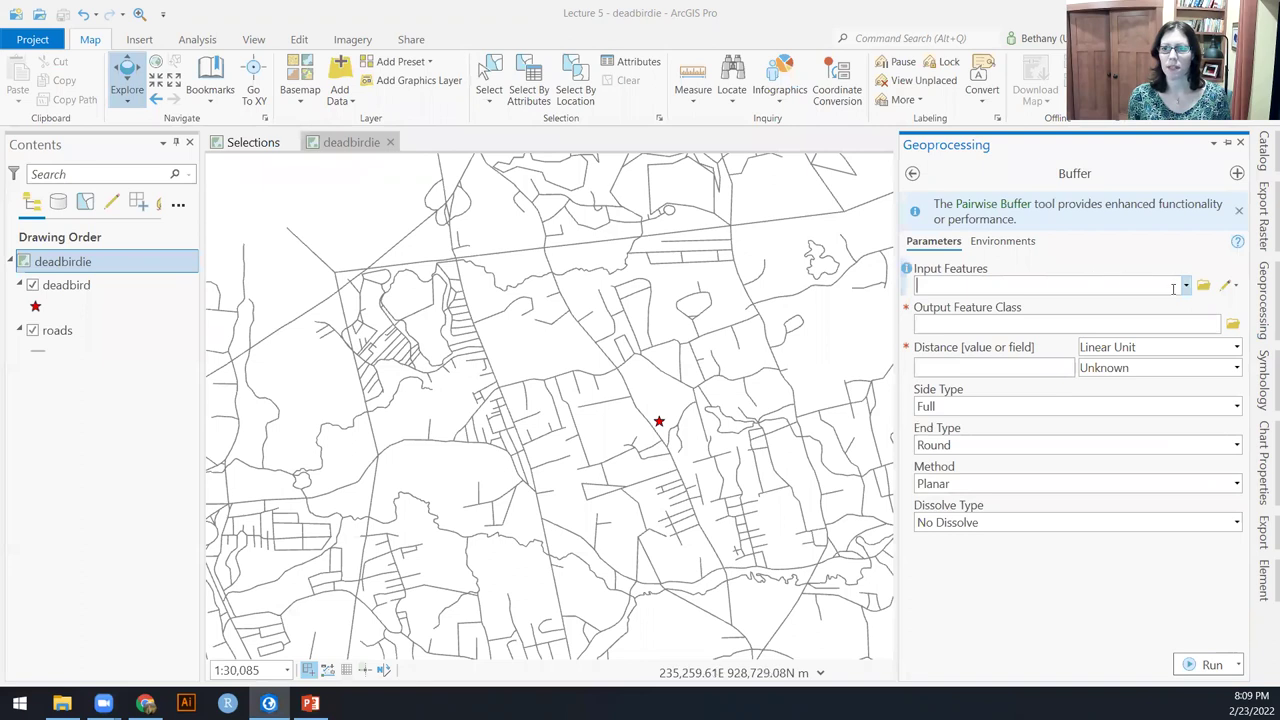
- Set the Buffer input to deadbird with a distance of 2 Kilometers
left_click(1186, 289)
left_click(988, 305)
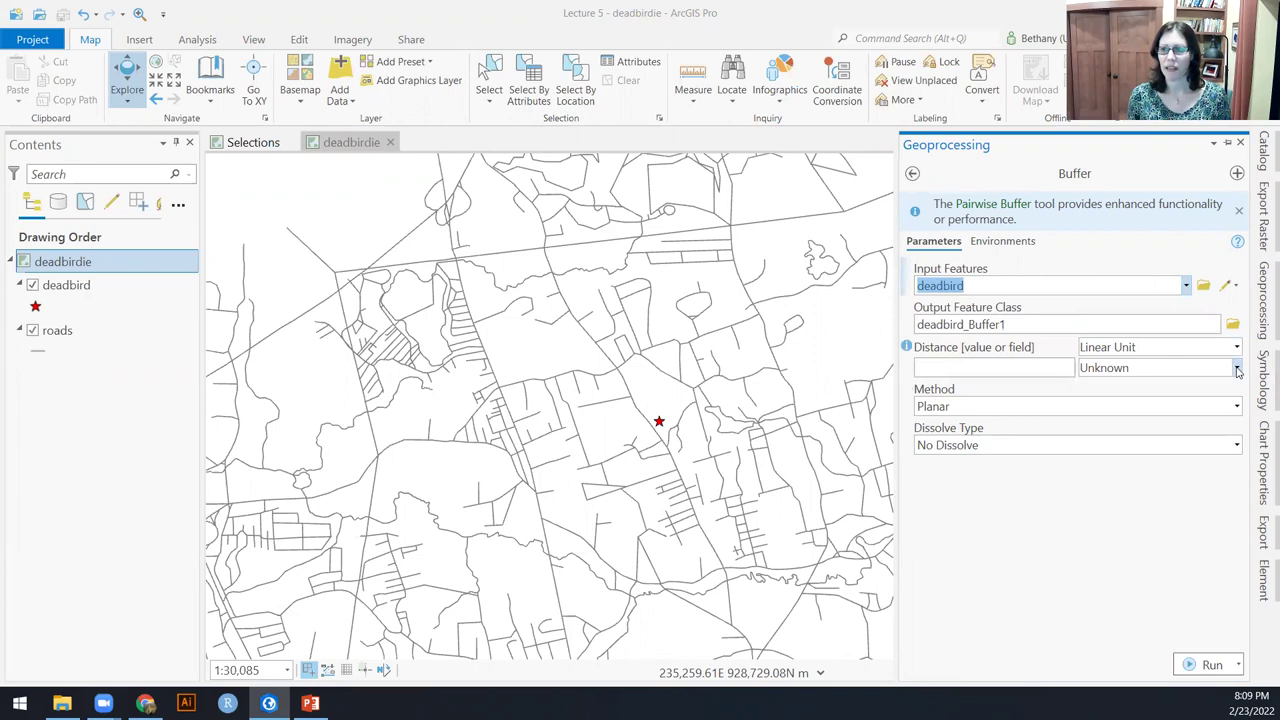
left_click(1237, 370)
scroll(1234, 440, "up", 1)
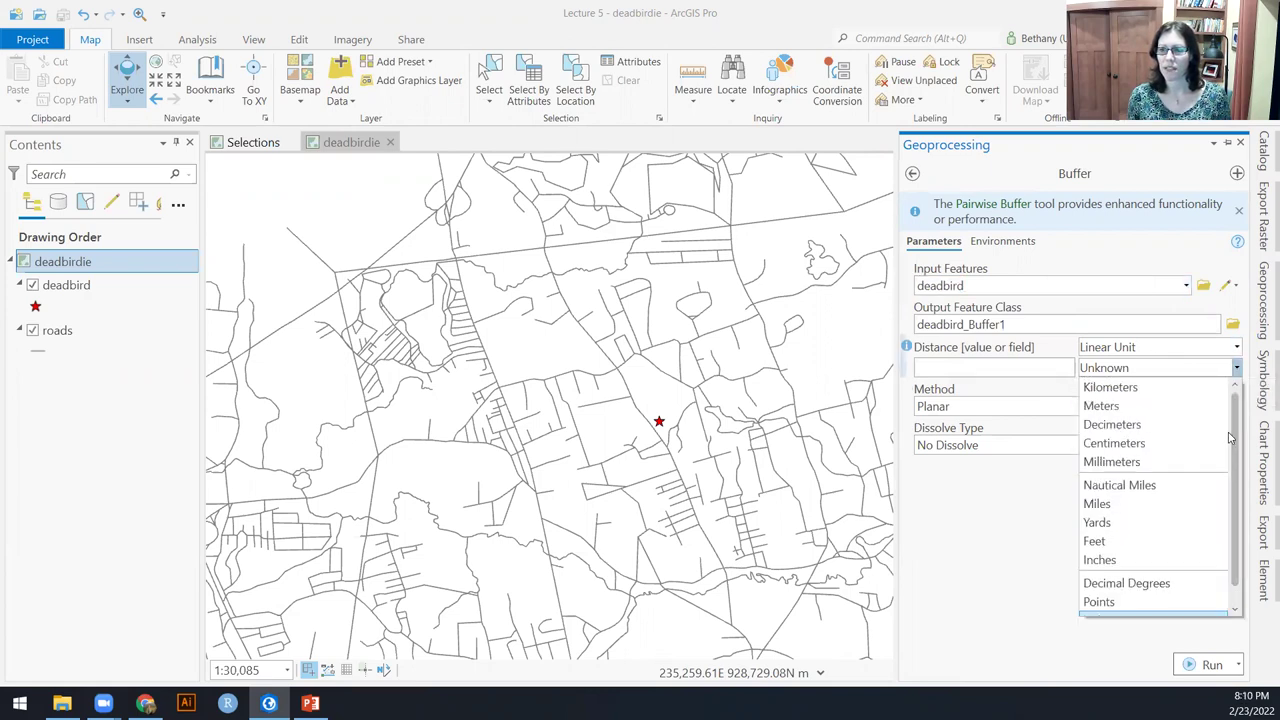
left_click(1173, 392)
left_click(1002, 367)
type("2")
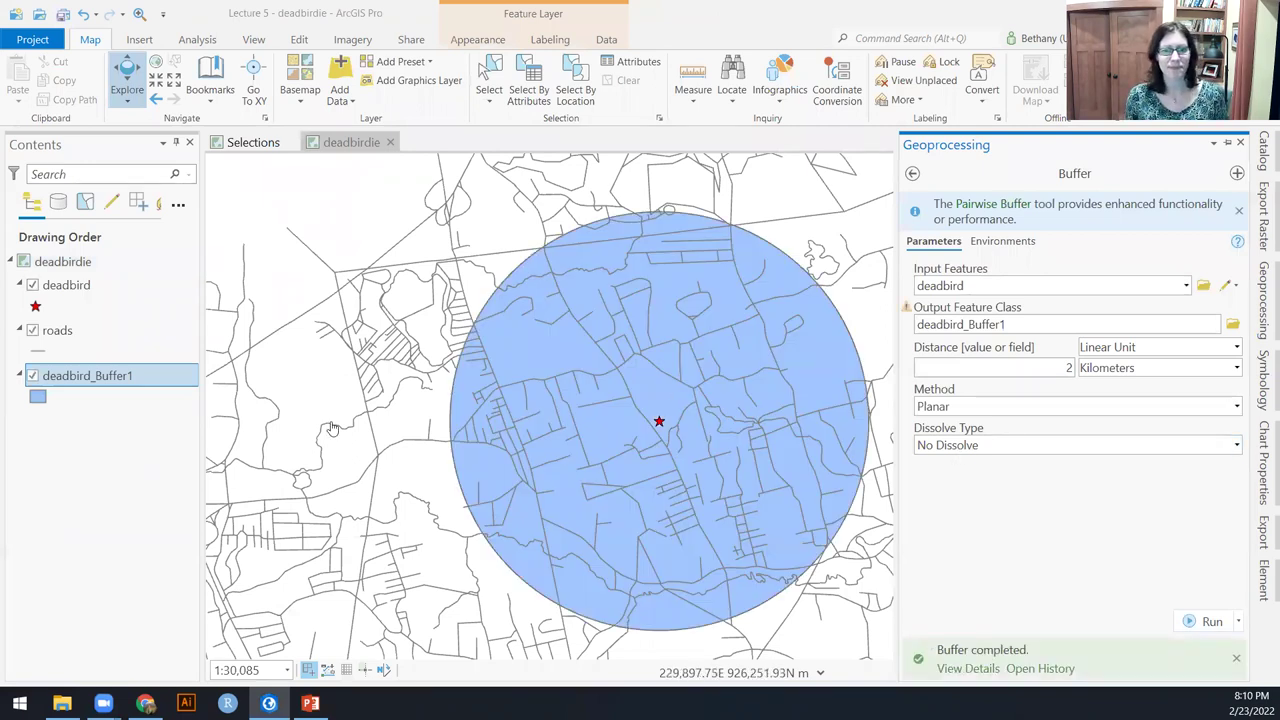
- Give deadbird_Buffer1 the Black Outline symbol and move it to the top of the drawing order
left_click(38, 398)
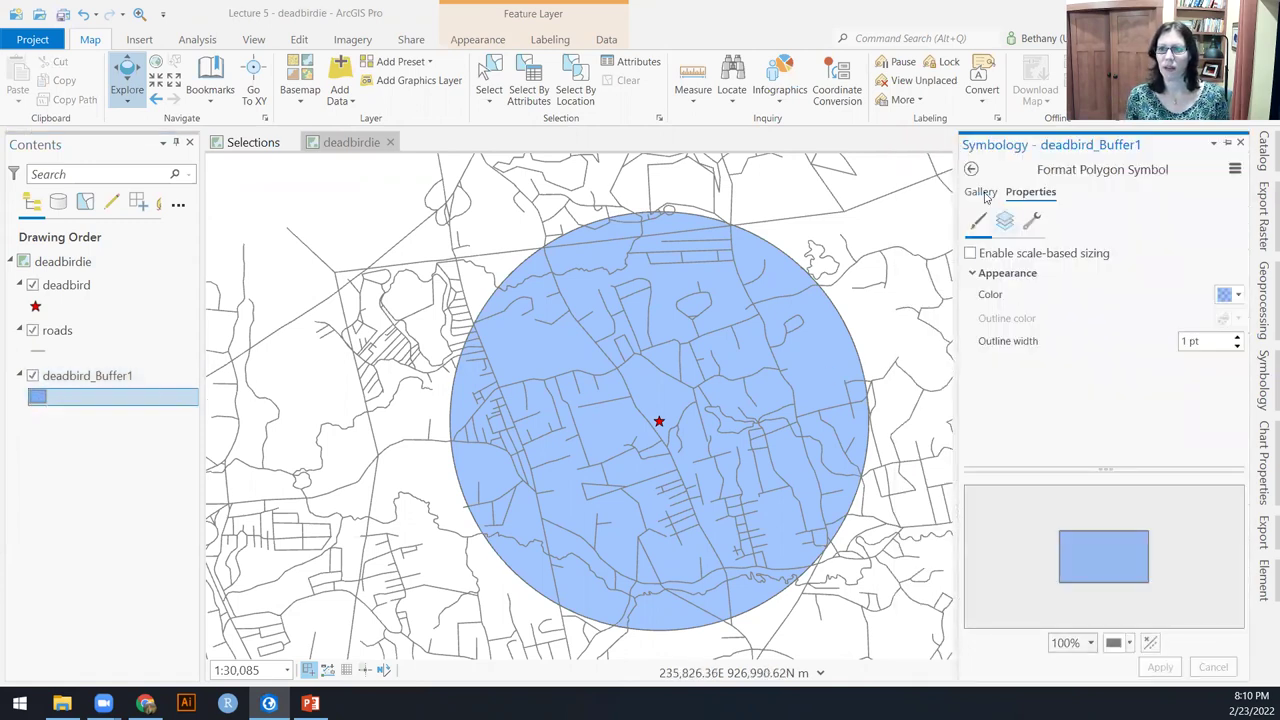
left_click(983, 193)
left_click(1059, 318)
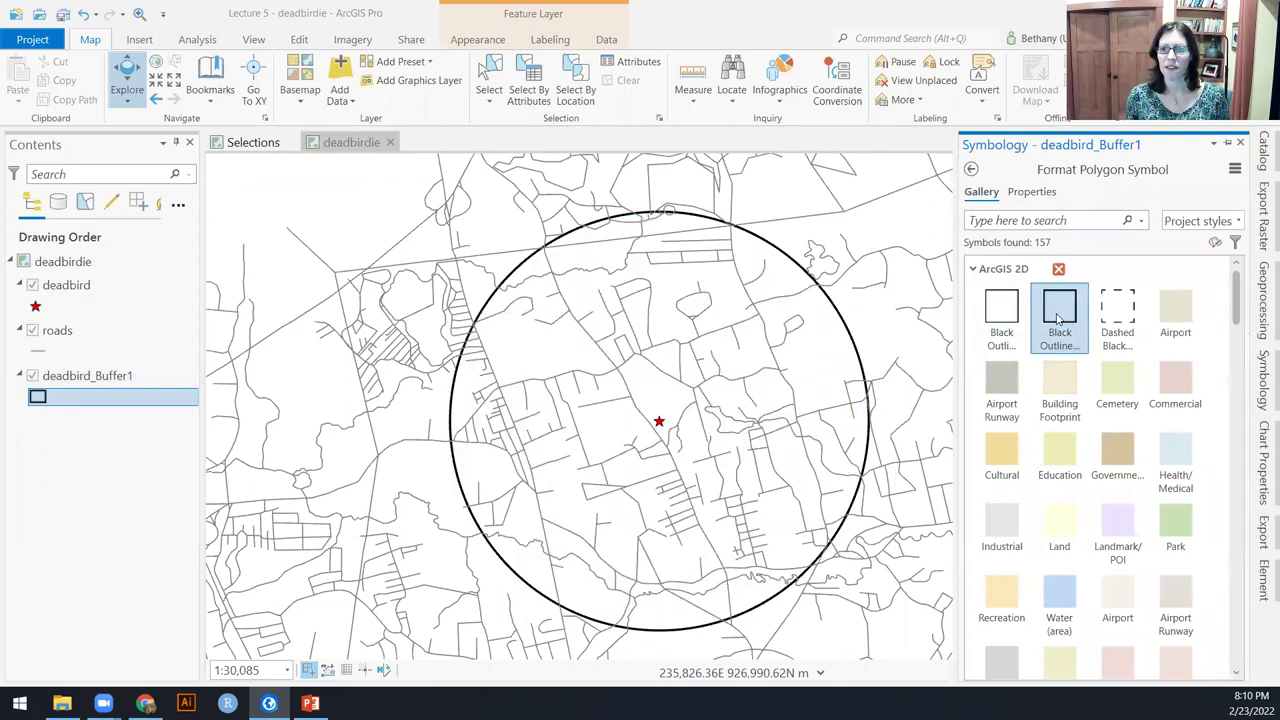
left_click_drag(58, 378, 48, 314)
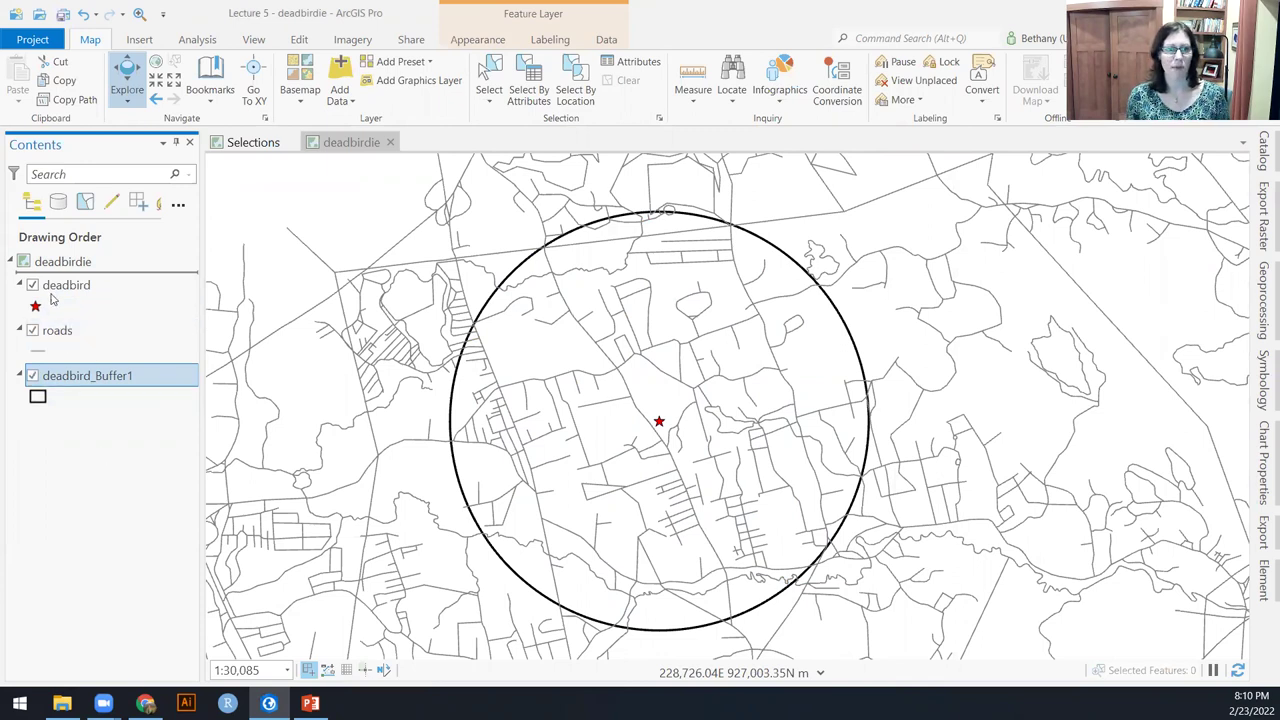
left_click_drag(60, 383, 58, 290)
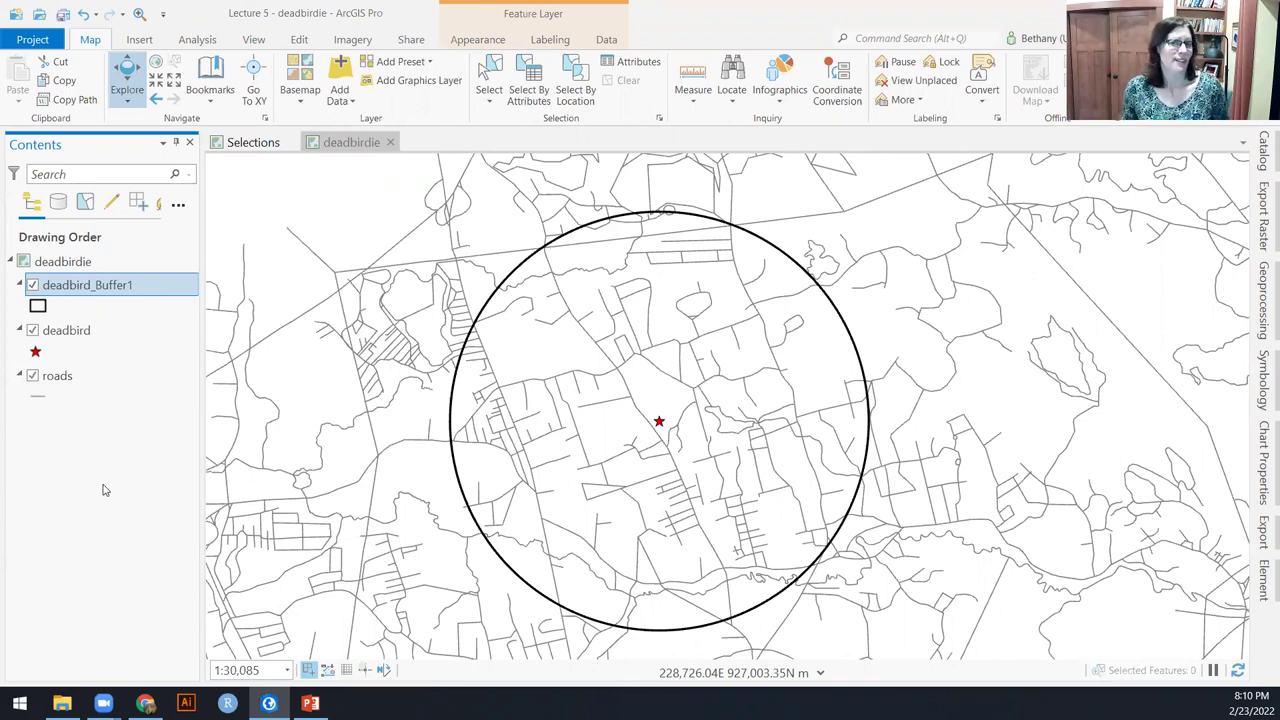
right_click(55, 385)
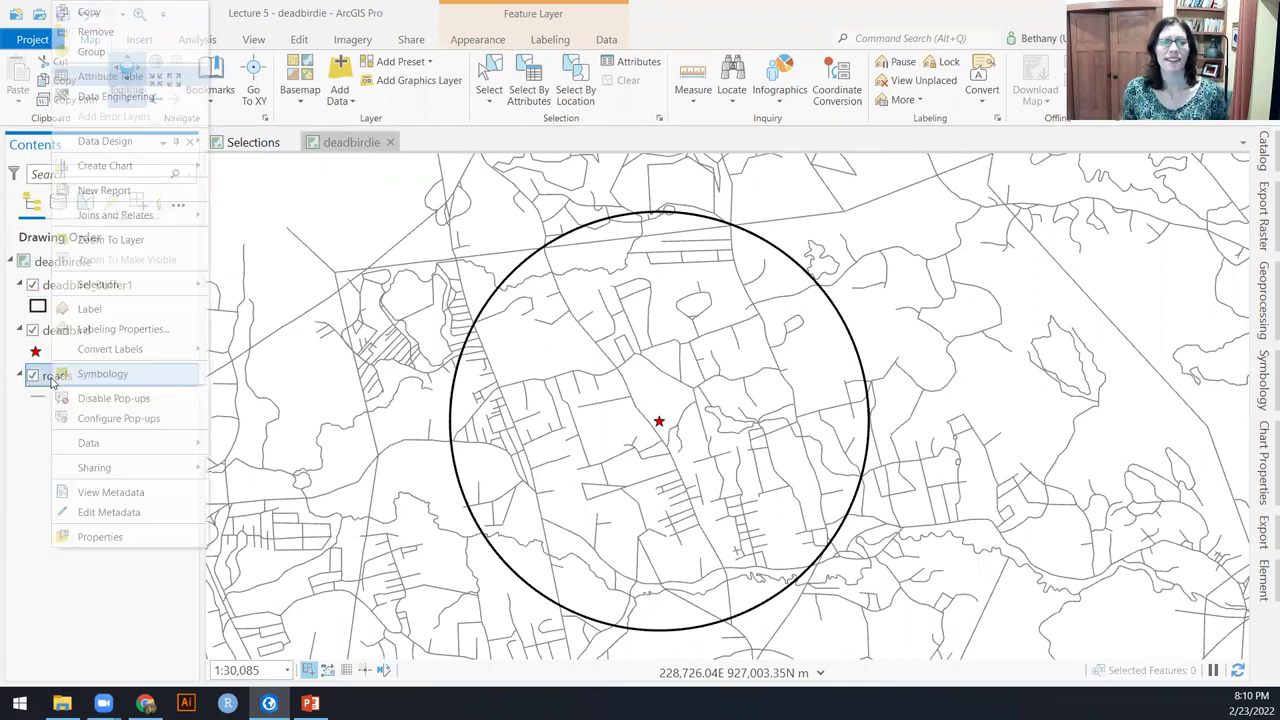
left_click(157, 77)
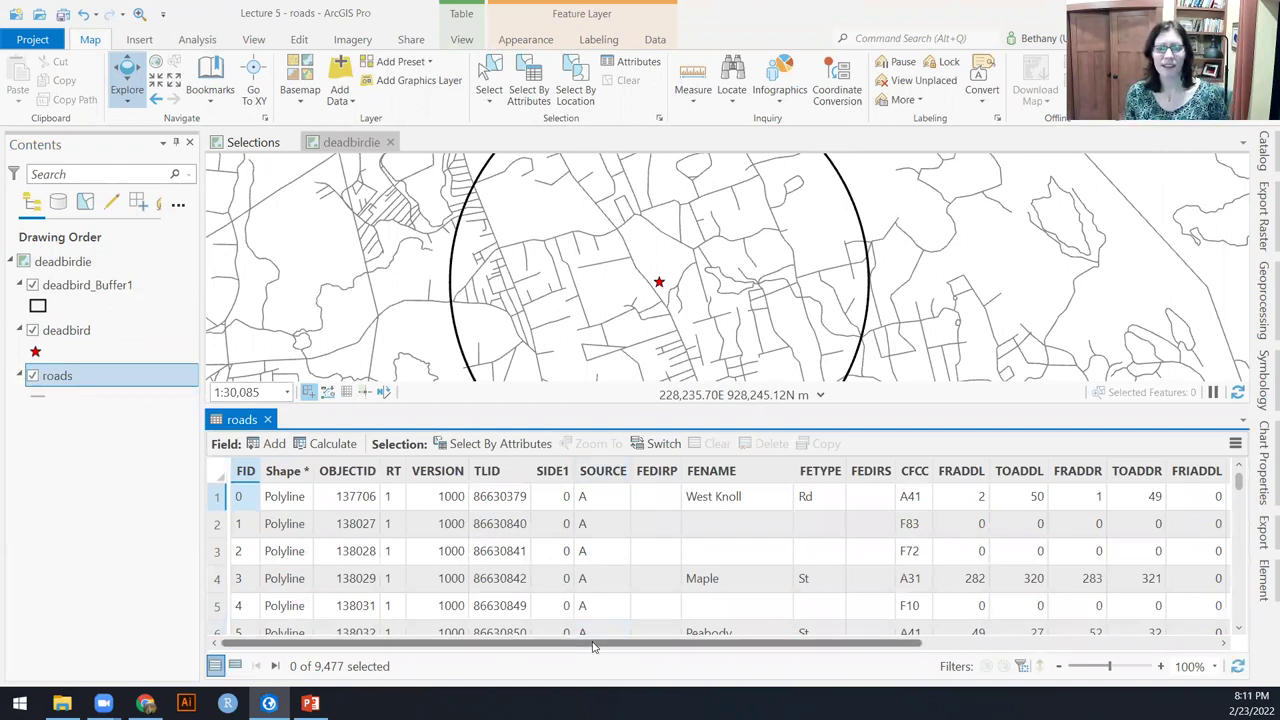
left_click_drag(592, 645, 943, 656)
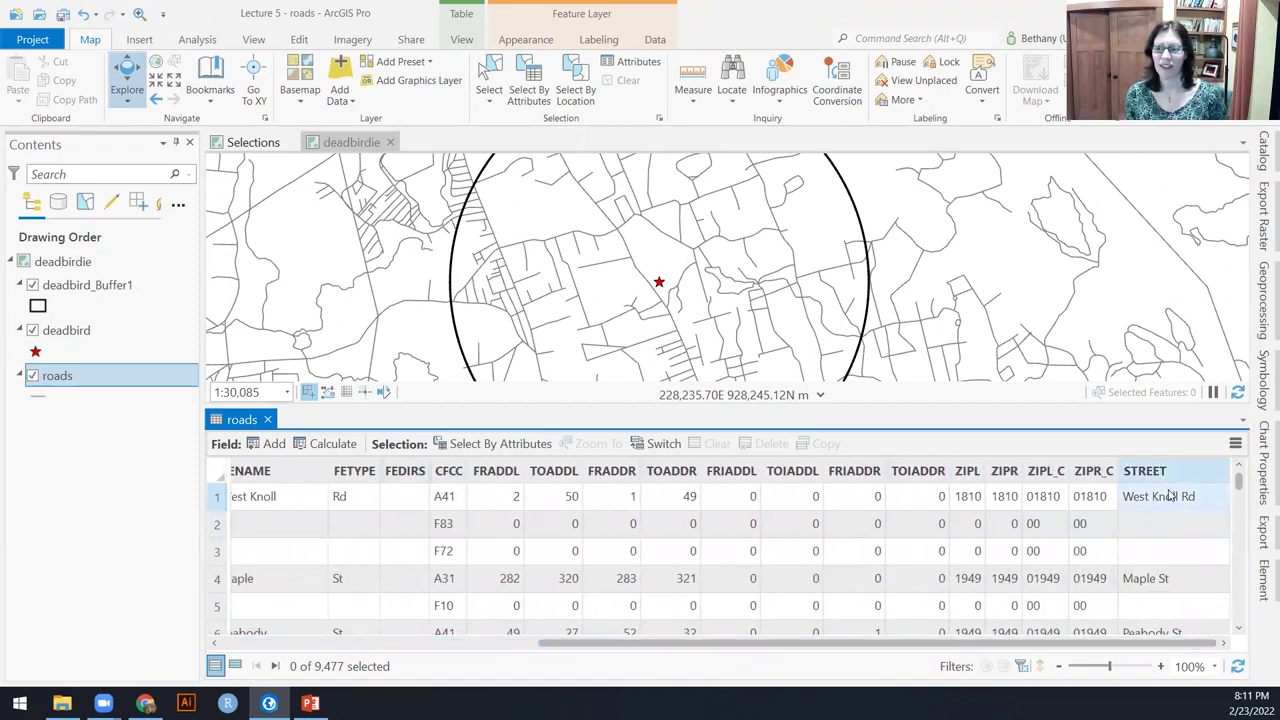
left_click_drag(733, 648, 657, 648)
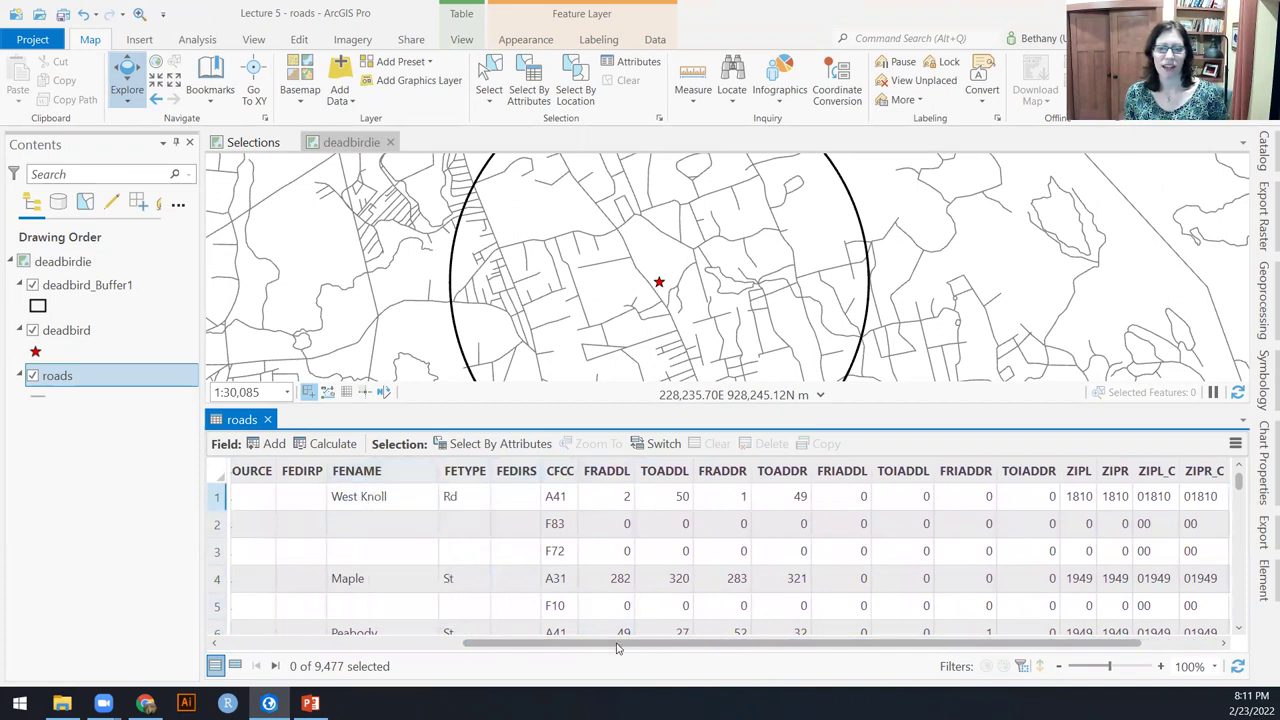
left_click_drag(617, 648, 695, 648)
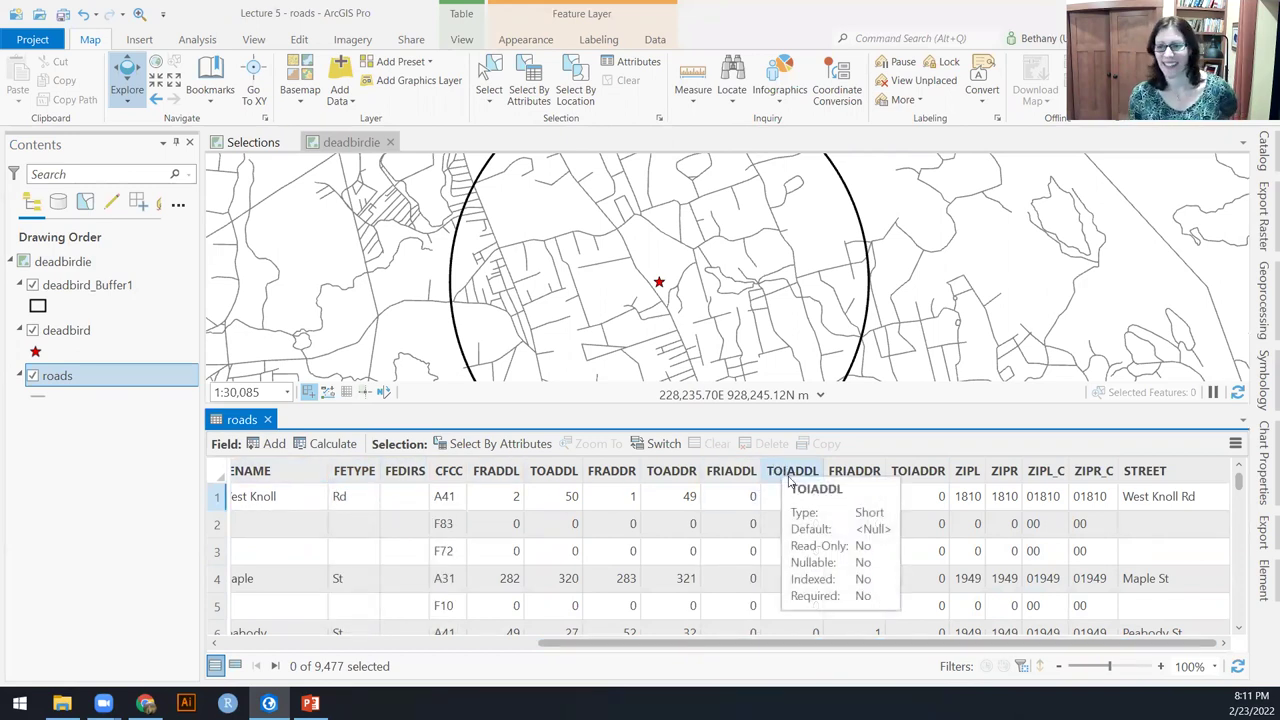
left_click(267, 420)
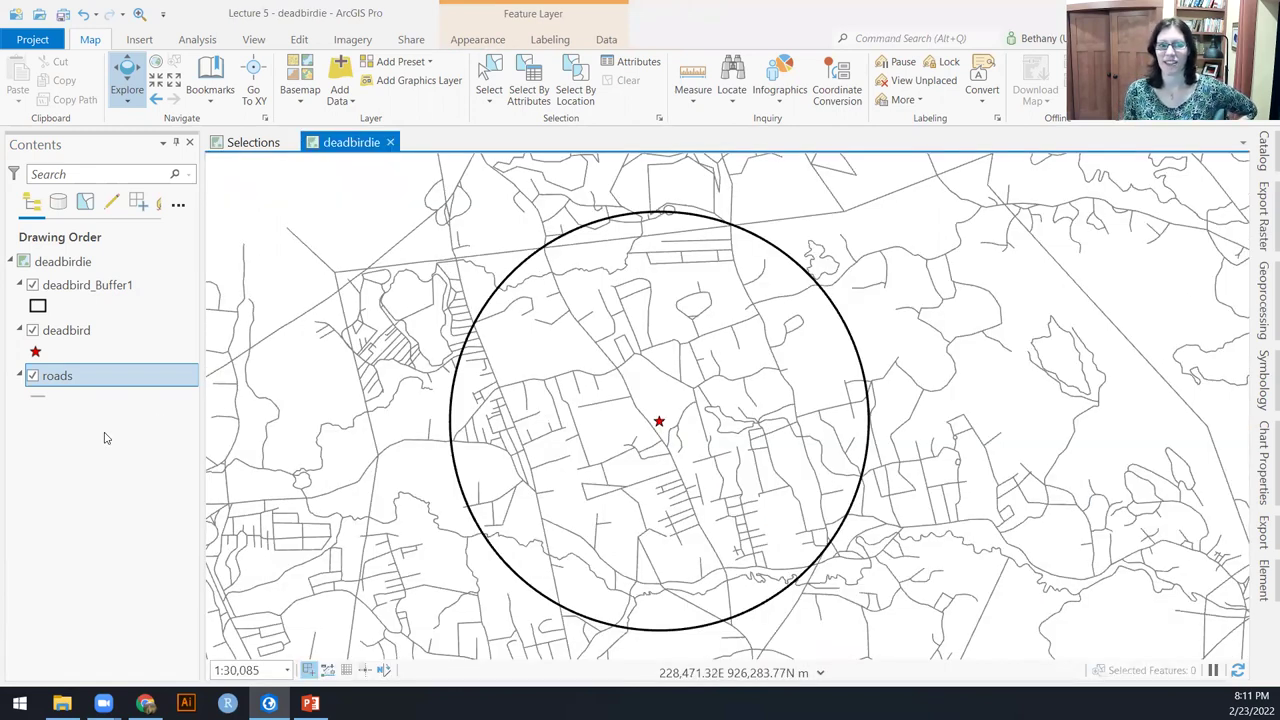
- Use Select By Location to select roads within 2 Kilometers of the deadbird point
left_click(105, 438)
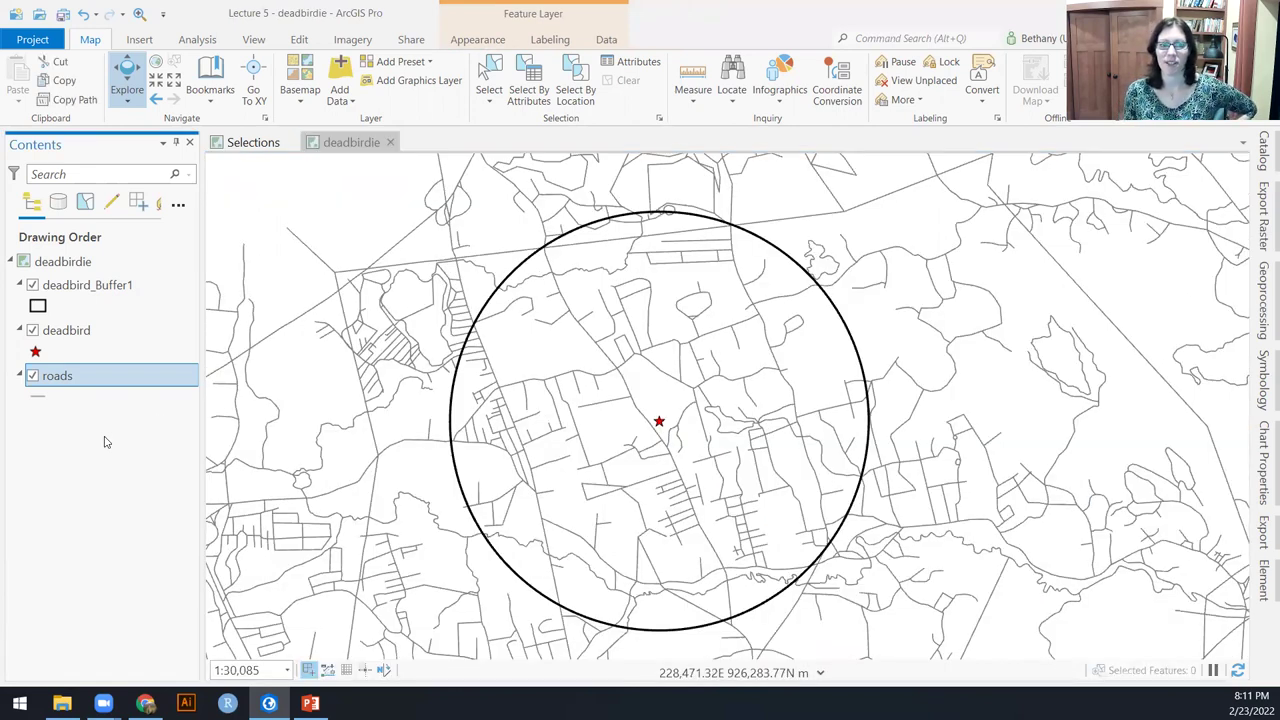
left_click(580, 82)
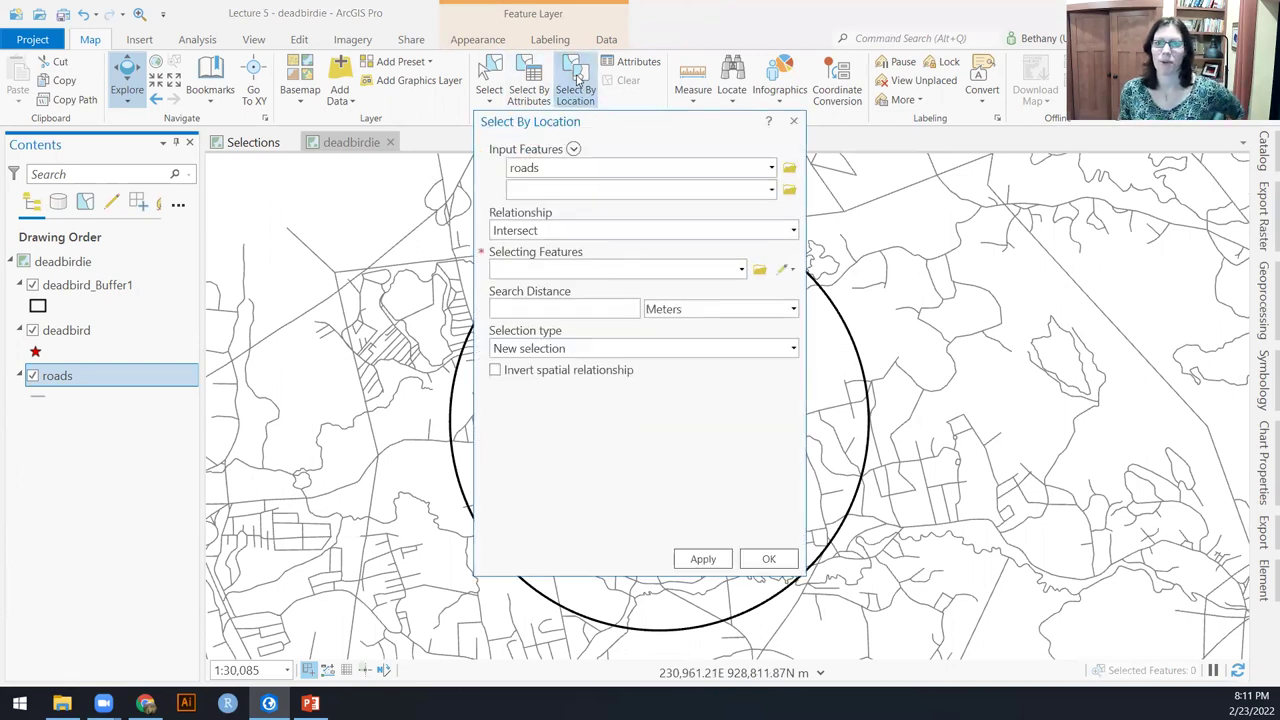
left_click(795, 232)
left_click(604, 340)
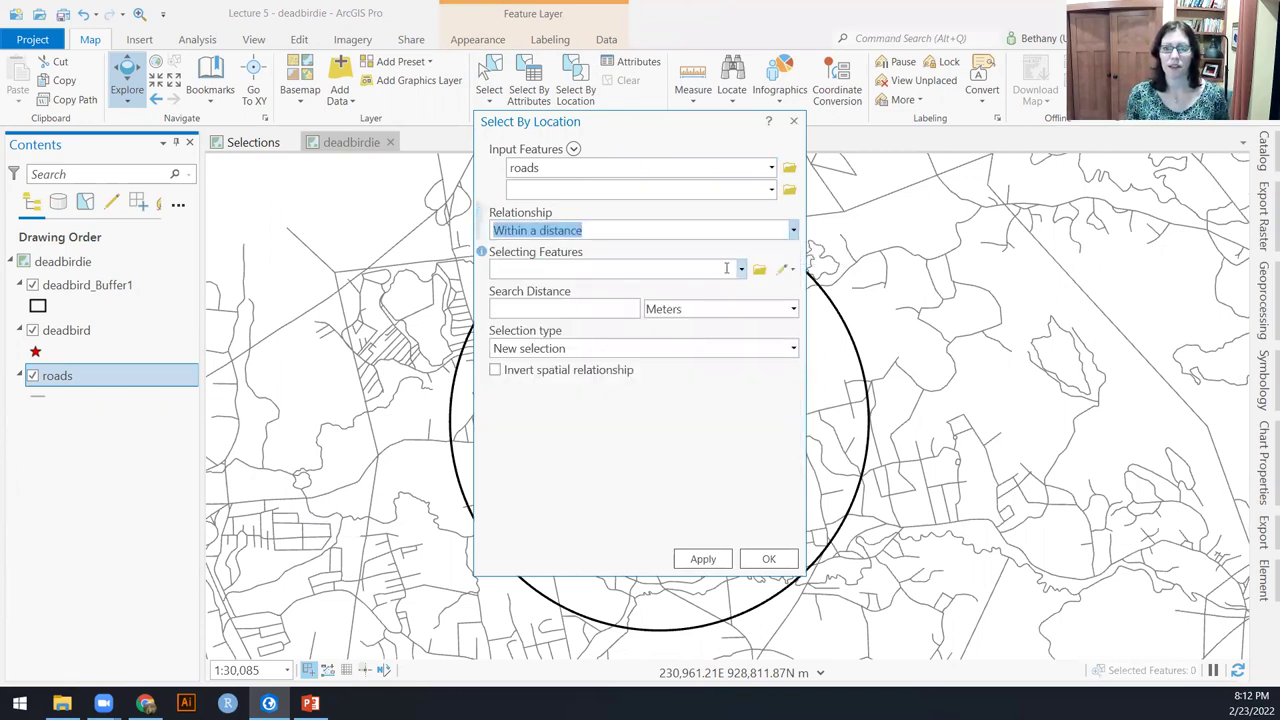
left_click(741, 270)
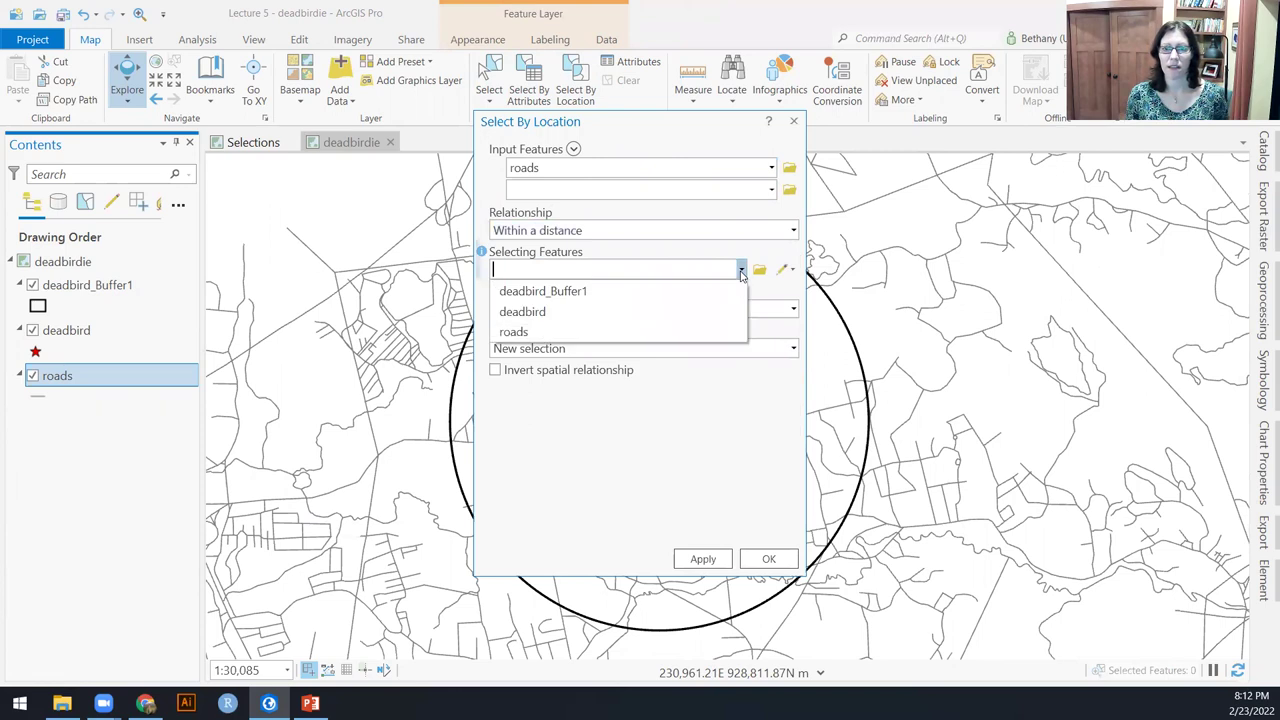
left_click(555, 311)
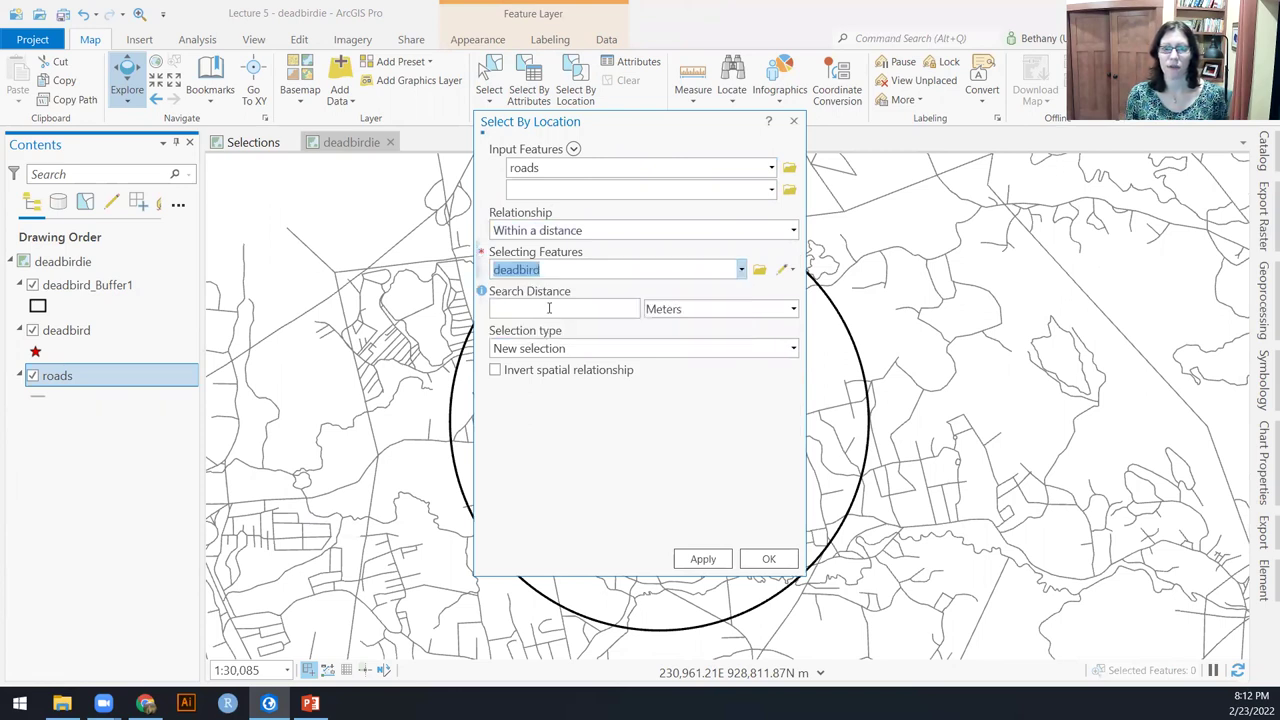
left_click(686, 309)
scroll(686, 335, "up", 1)
left_click(684, 331)
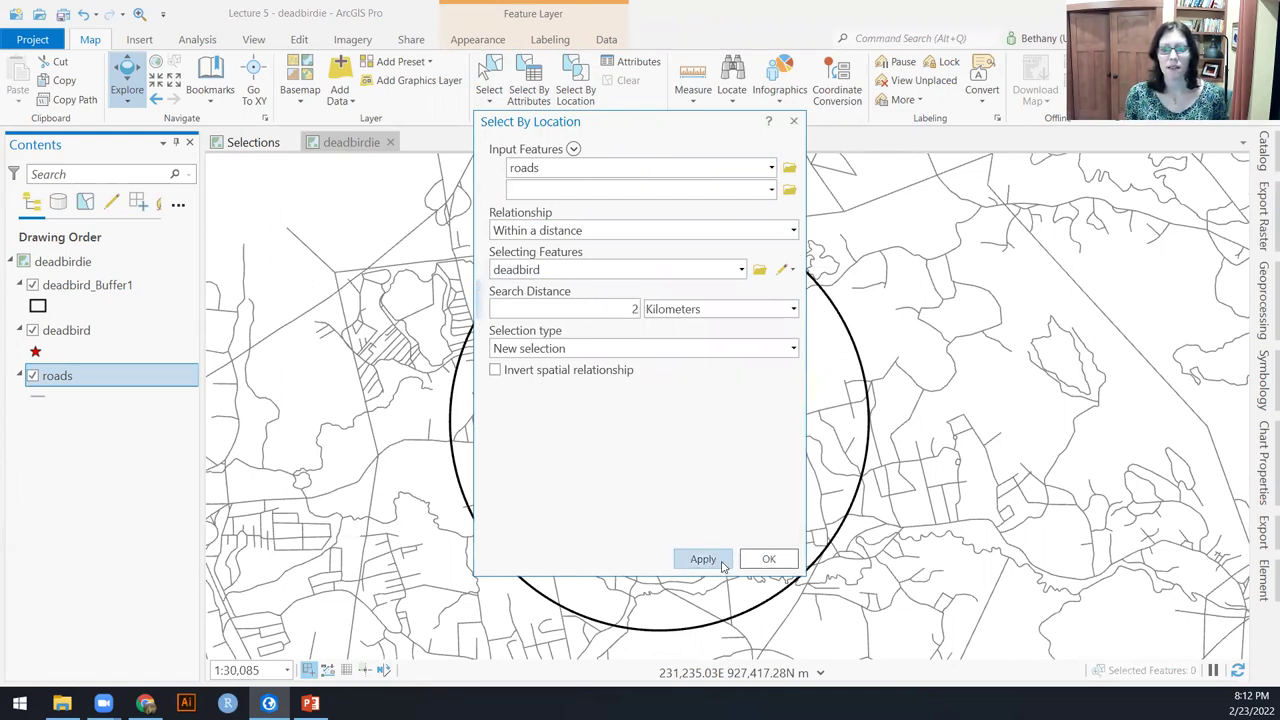
left_click(768, 559)
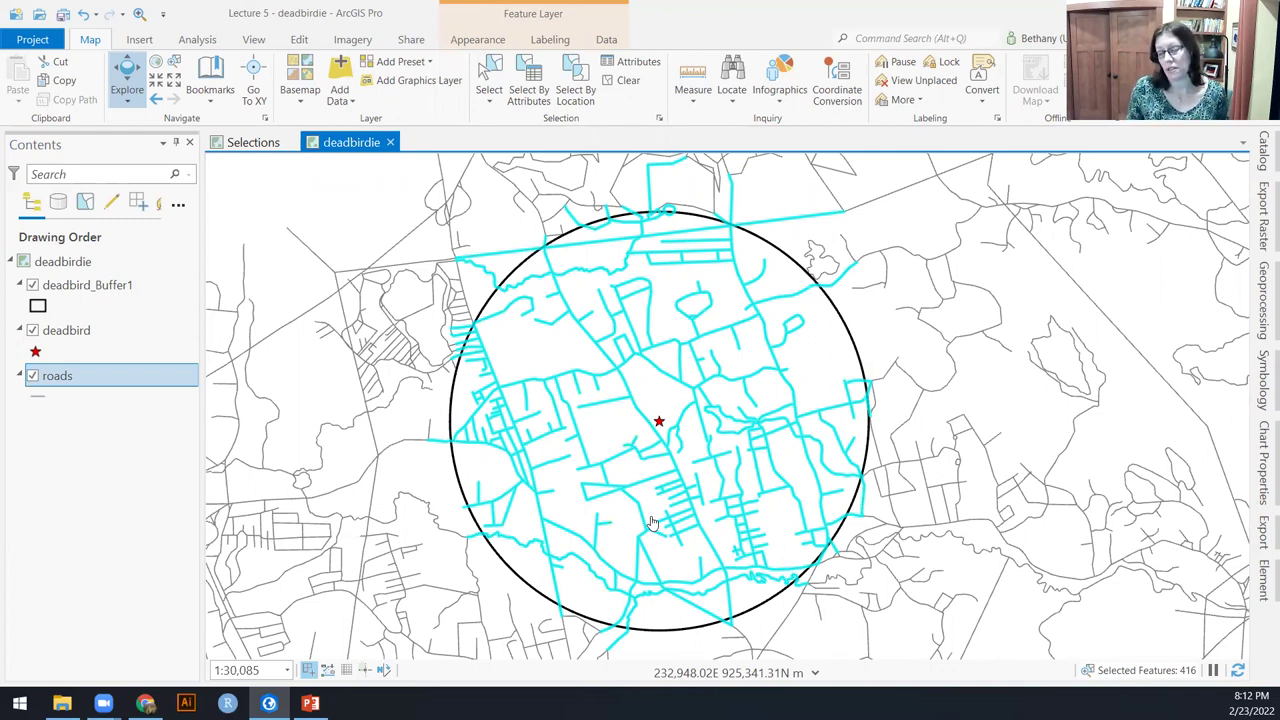
- Clear the selection and reselect roads intersecting the deadbird_Buffer1 circle
left_click(574, 78)
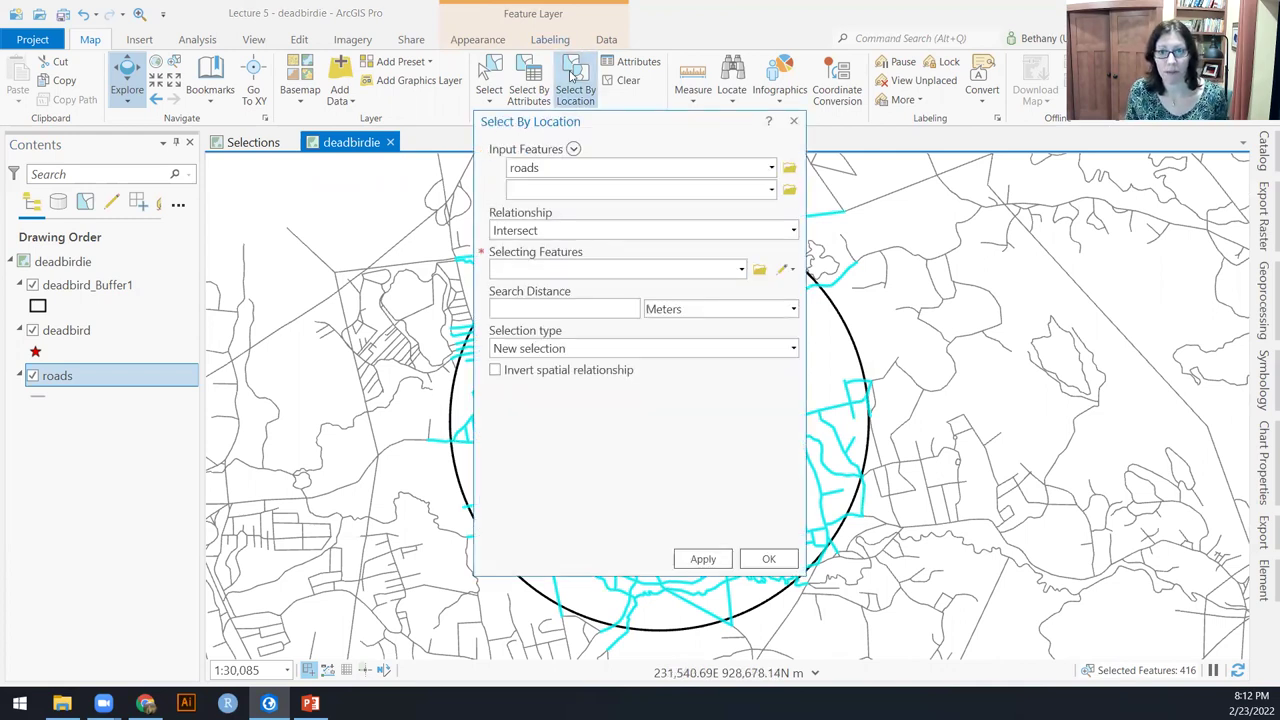
left_click(630, 84)
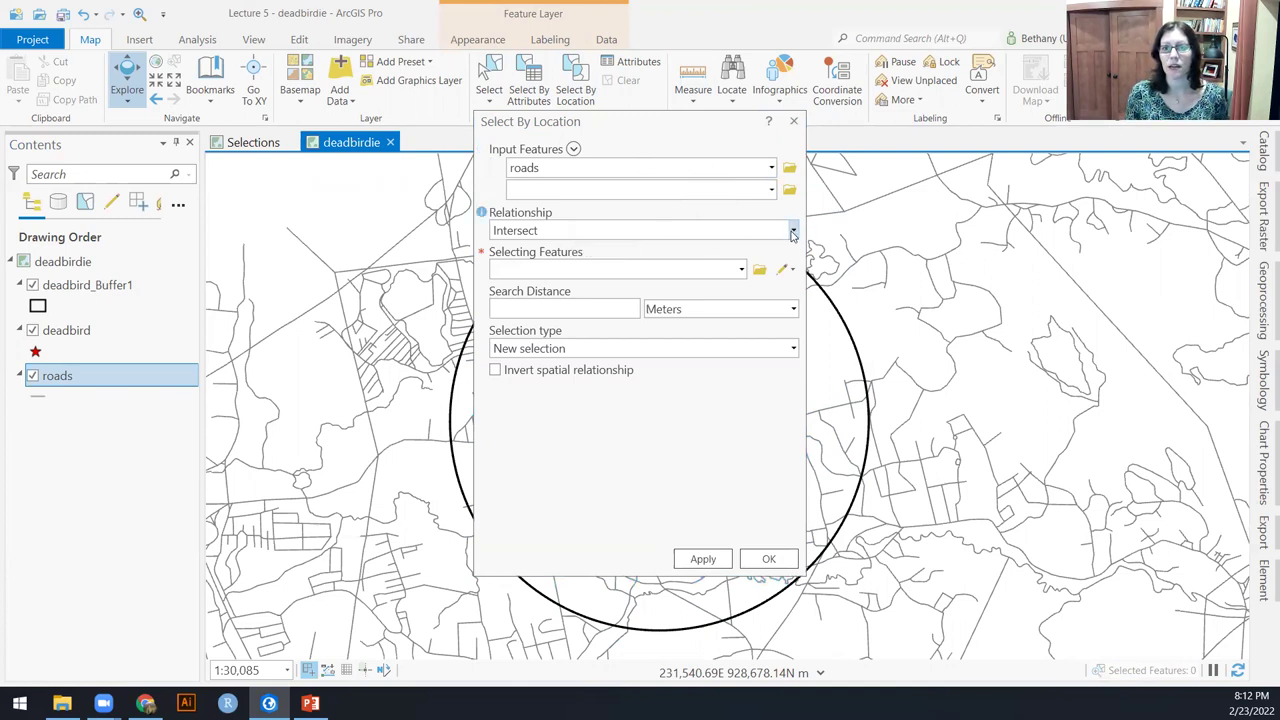
left_click(741, 272)
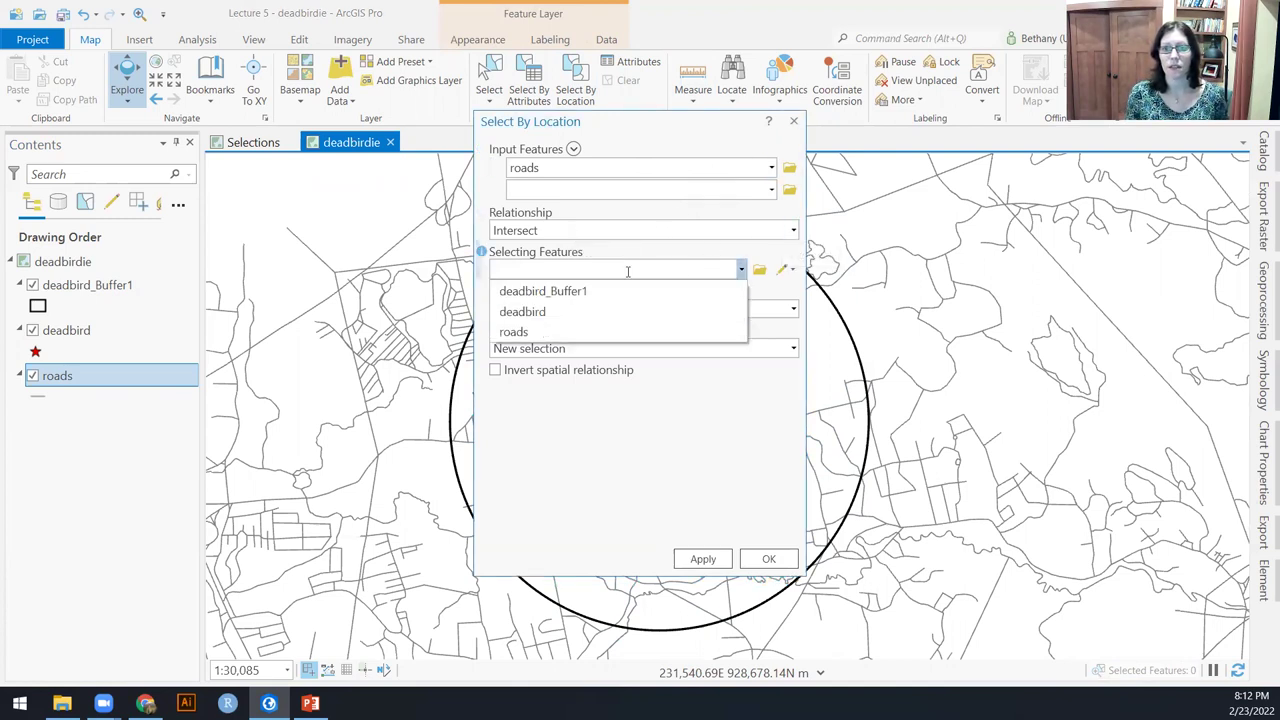
left_click(584, 291)
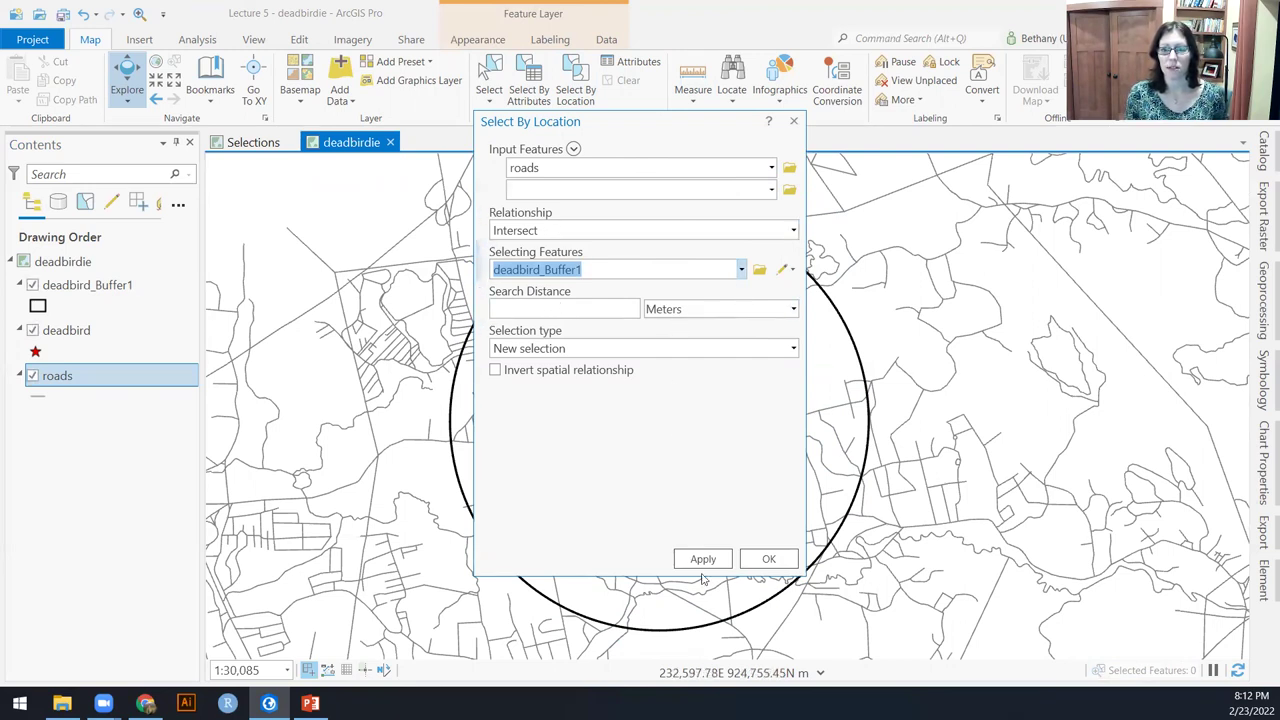
left_click(768, 560)
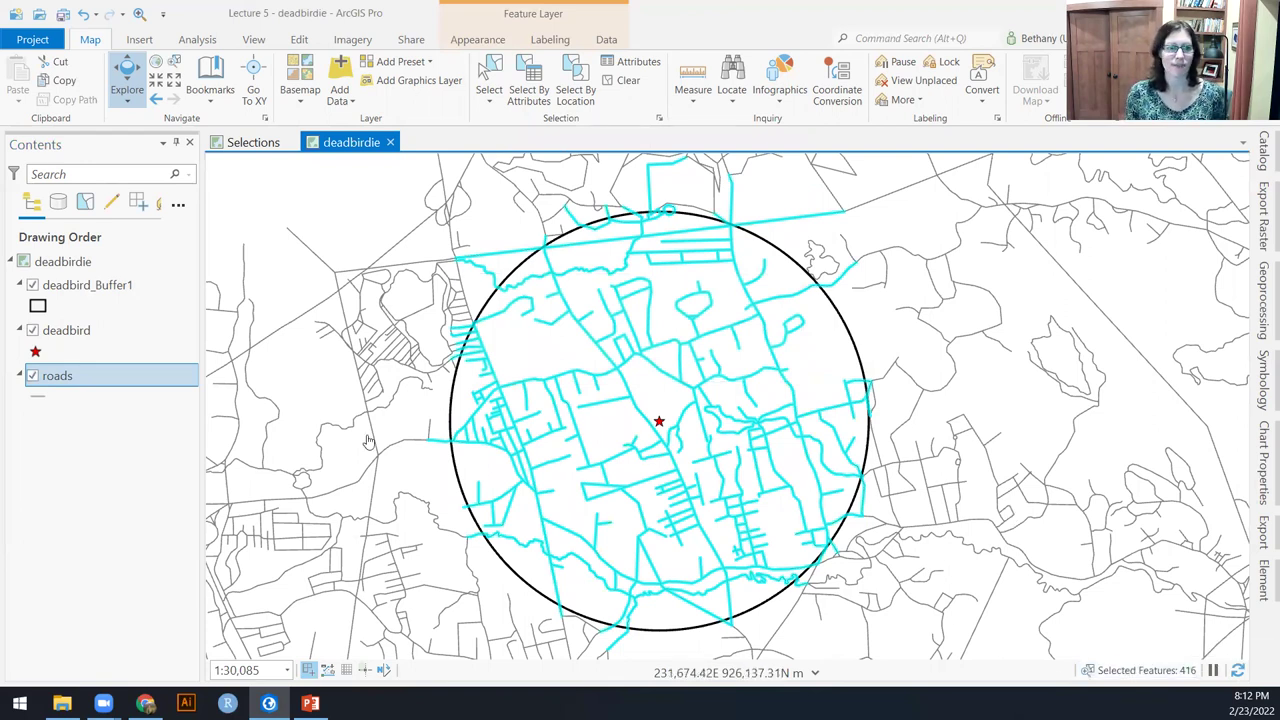
- Open the roads attribute table showing only the 416 selected records, scrolled to STREET
right_click(63, 378)
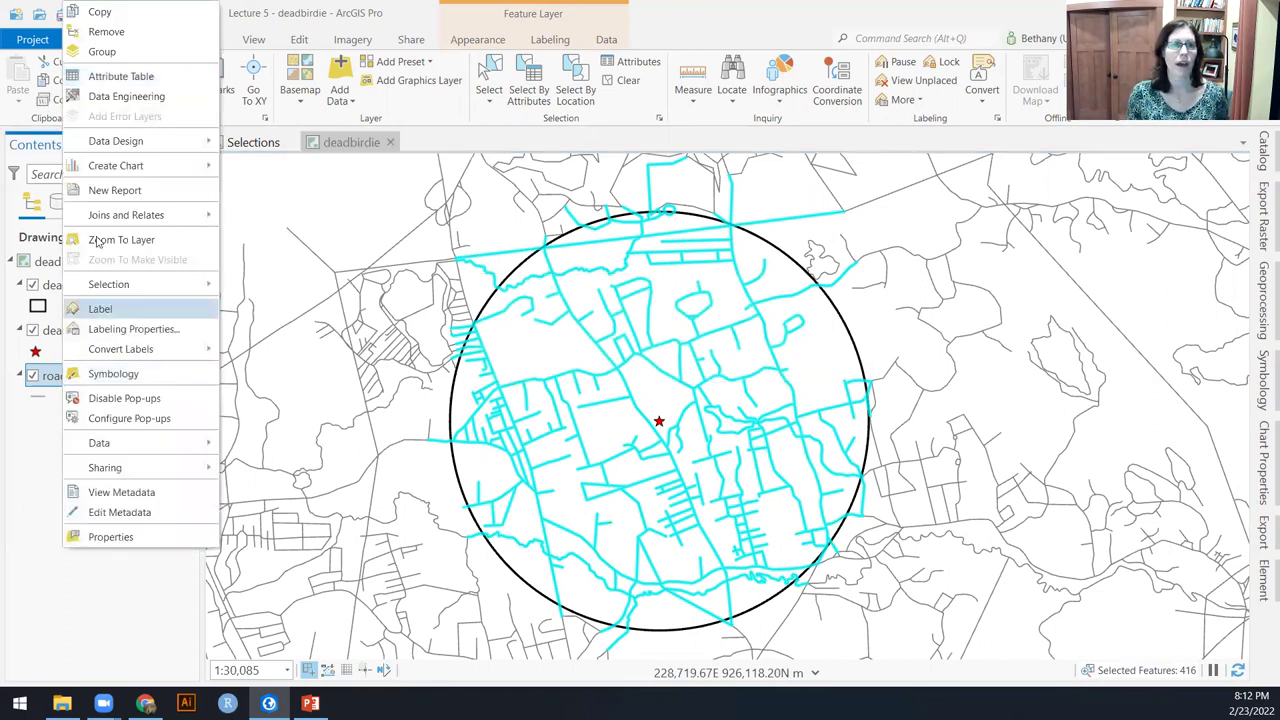
left_click(125, 77)
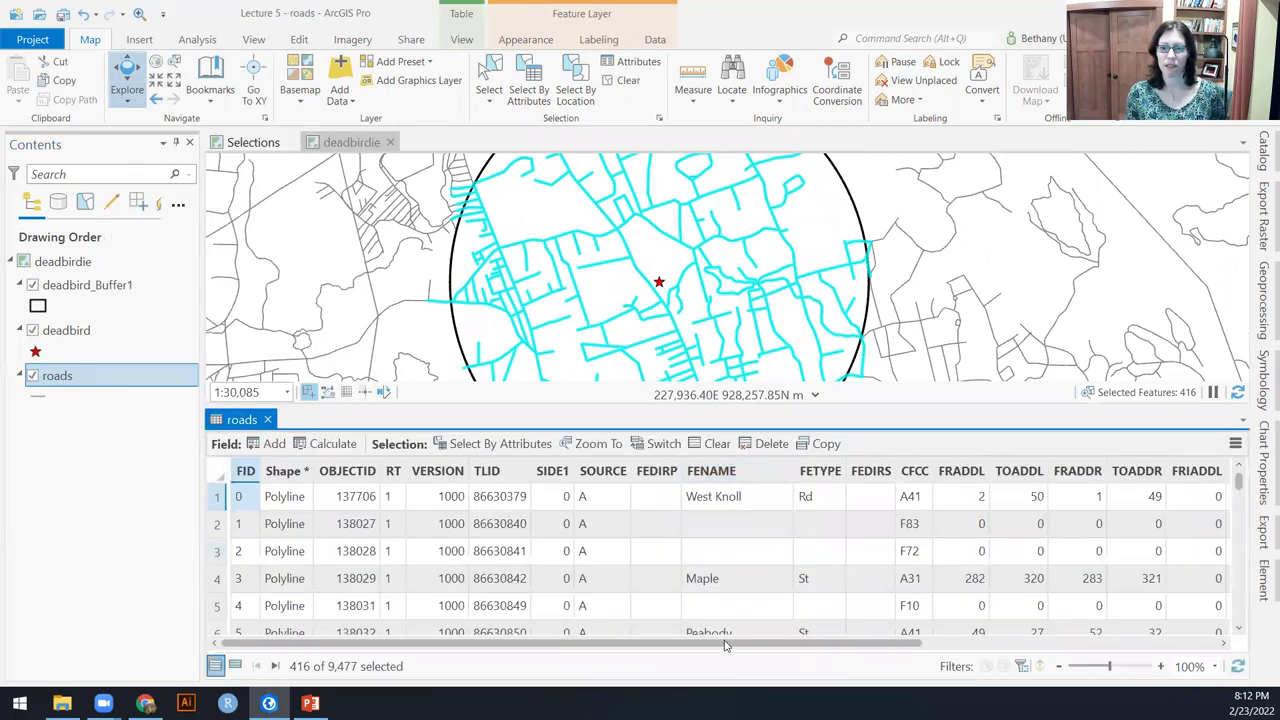
left_click_drag(728, 646, 1136, 650)
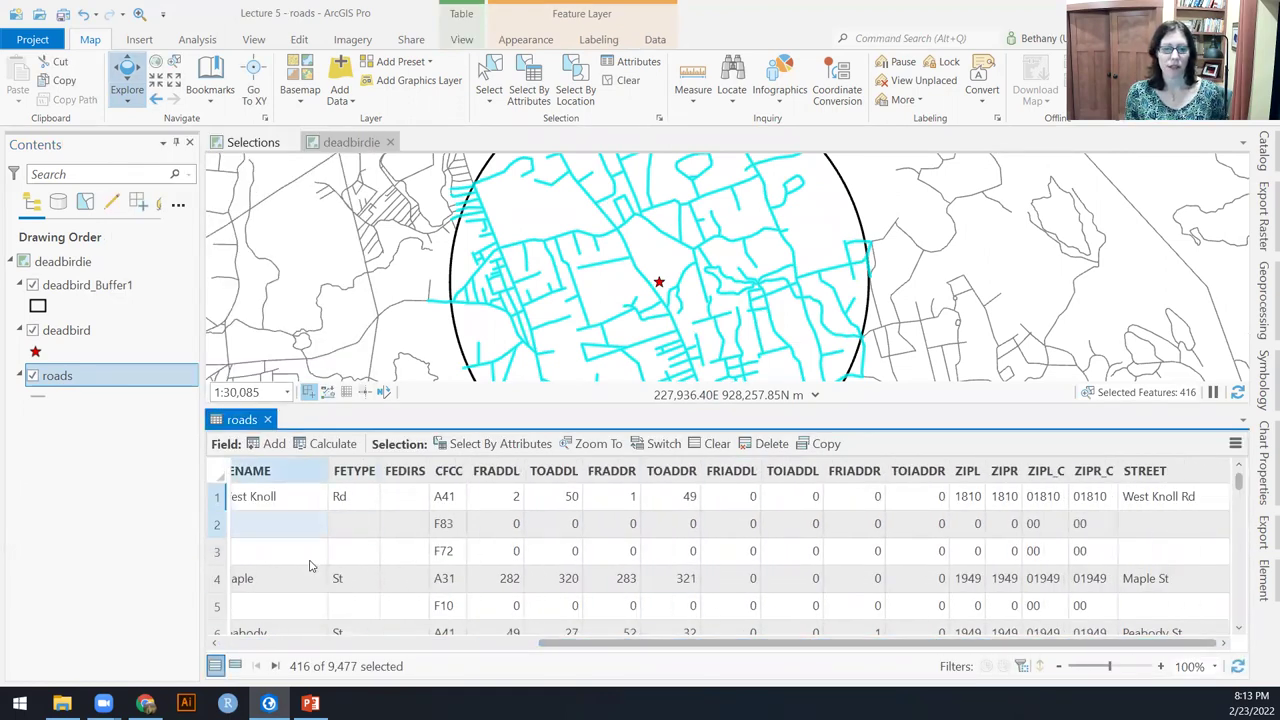
left_click(235, 666)
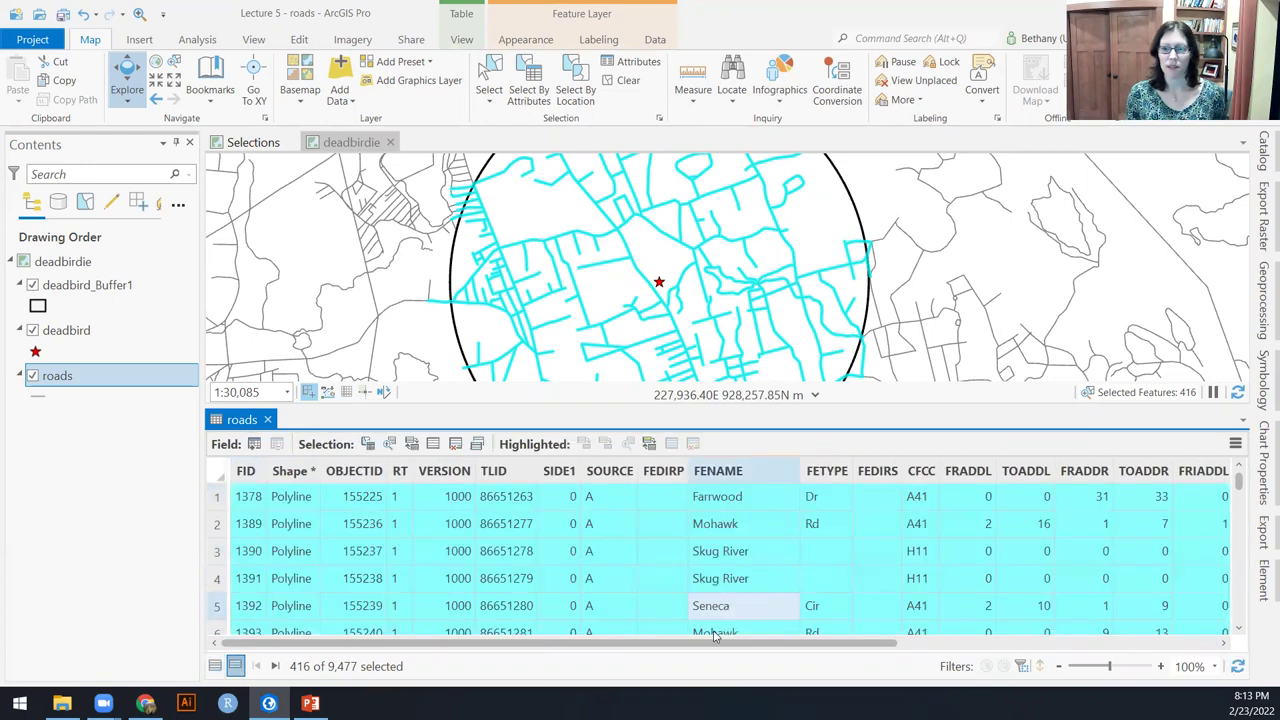
left_click_drag(760, 645, 1071, 651)
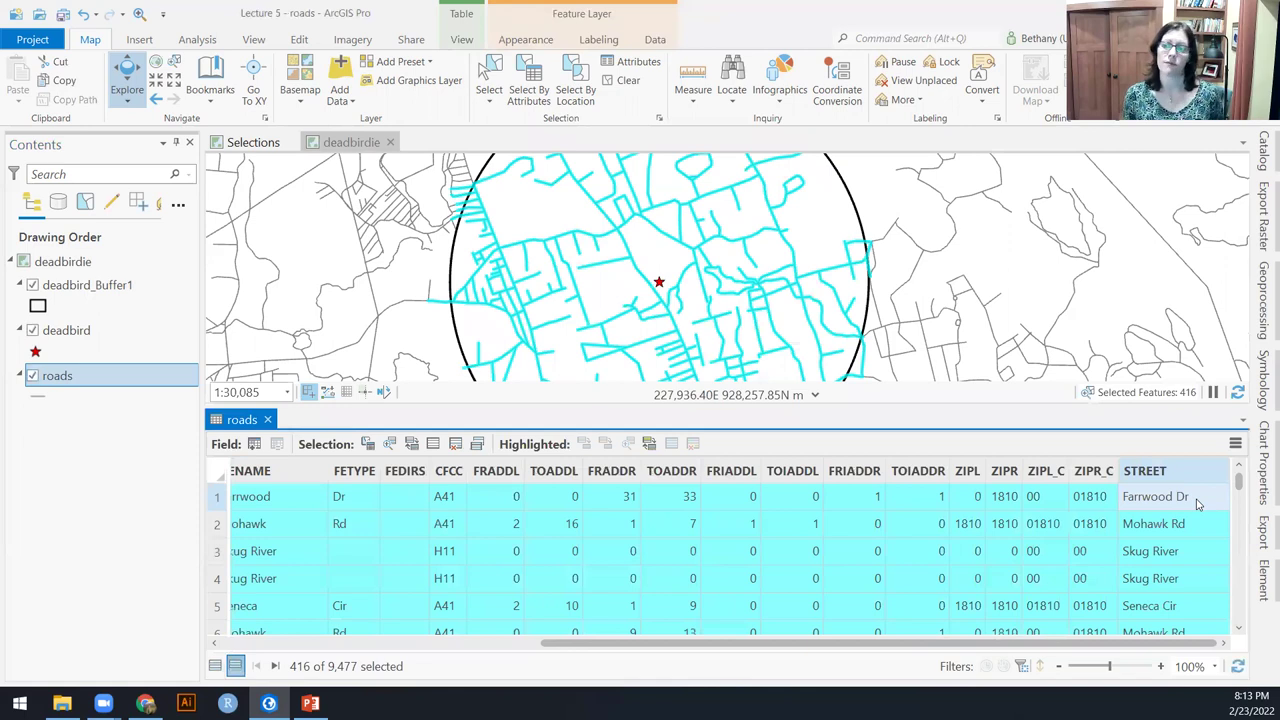
left_click(1236, 444)
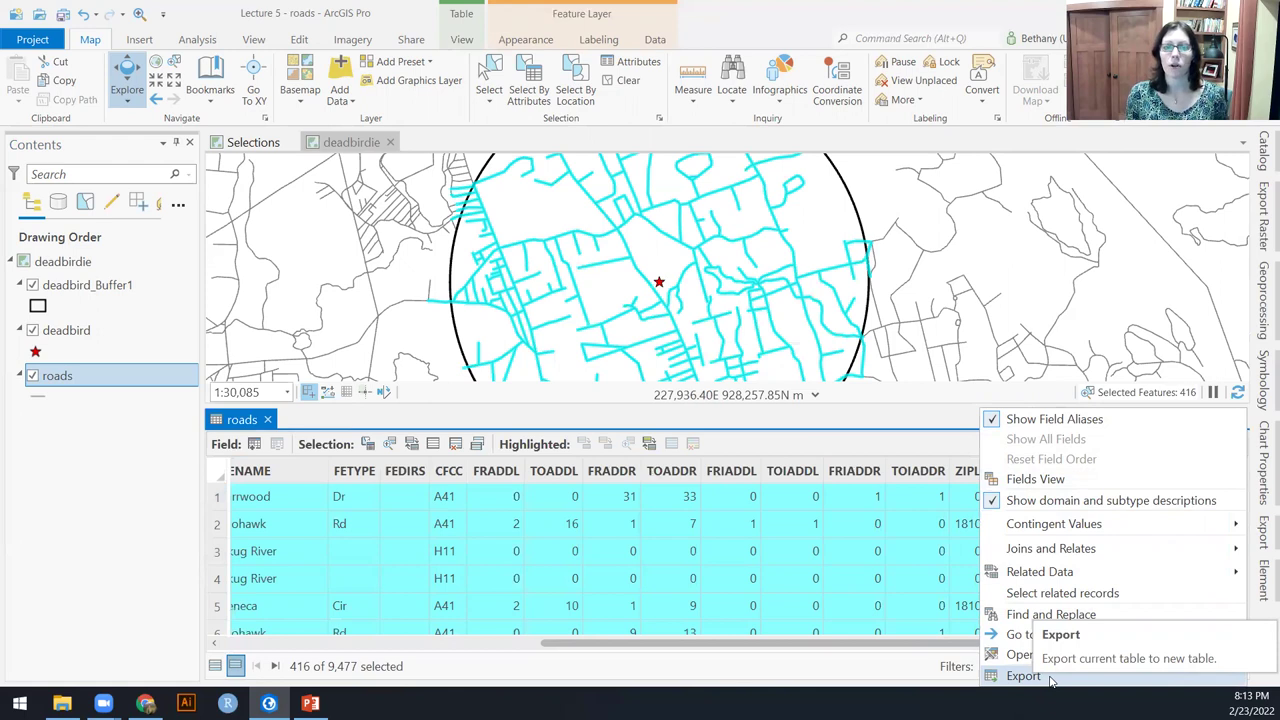
left_click(940, 447)
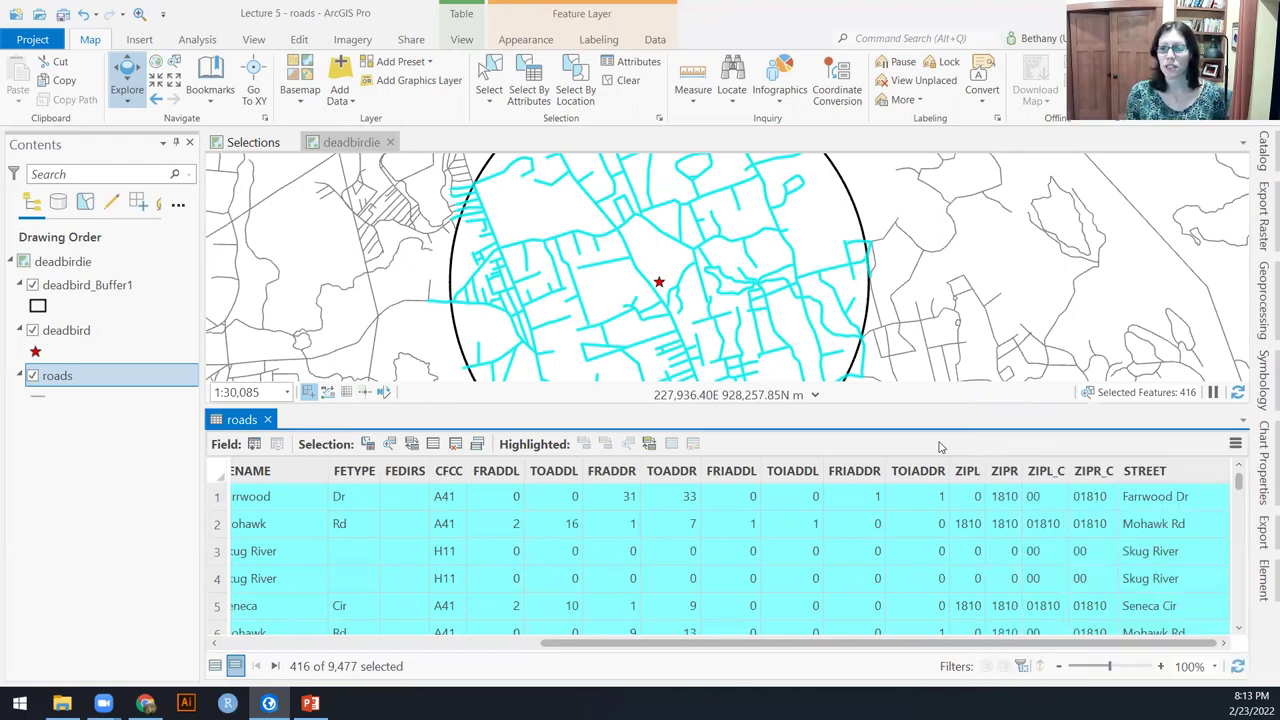
- Start Summarize from the STREET column and choose STREET as the statistics field
right_click(1150, 477)
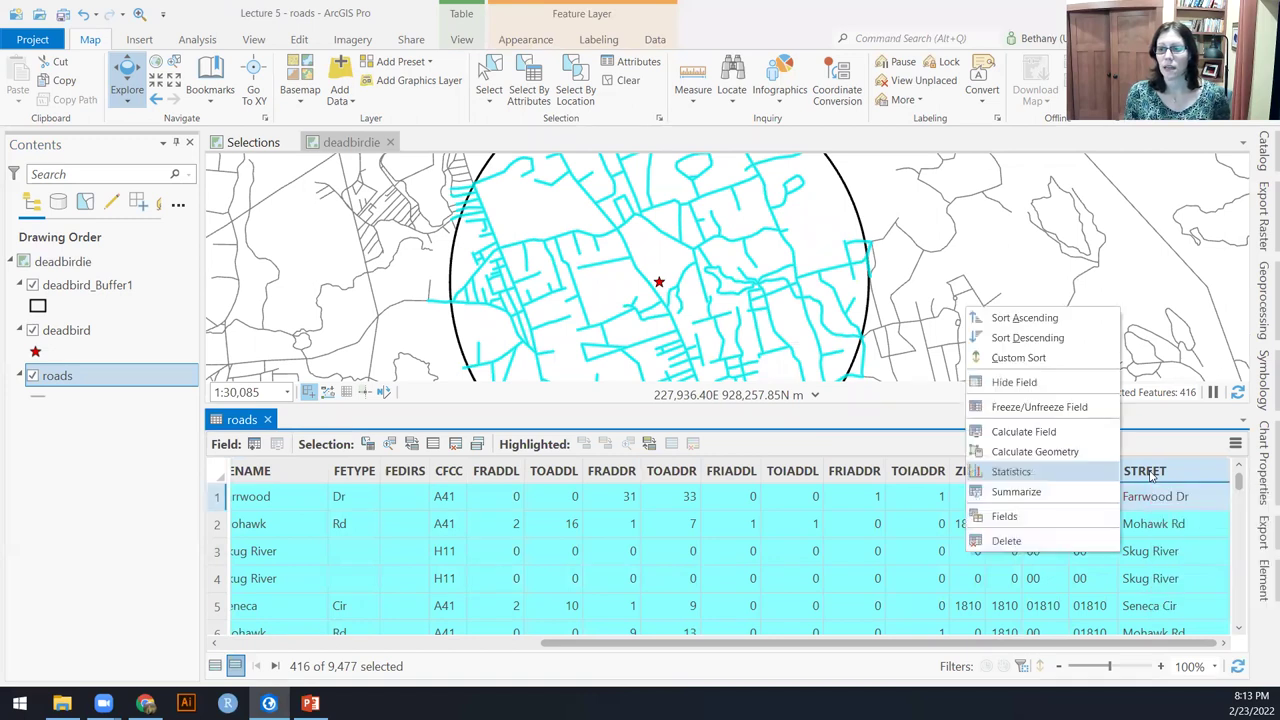
left_click(1059, 494)
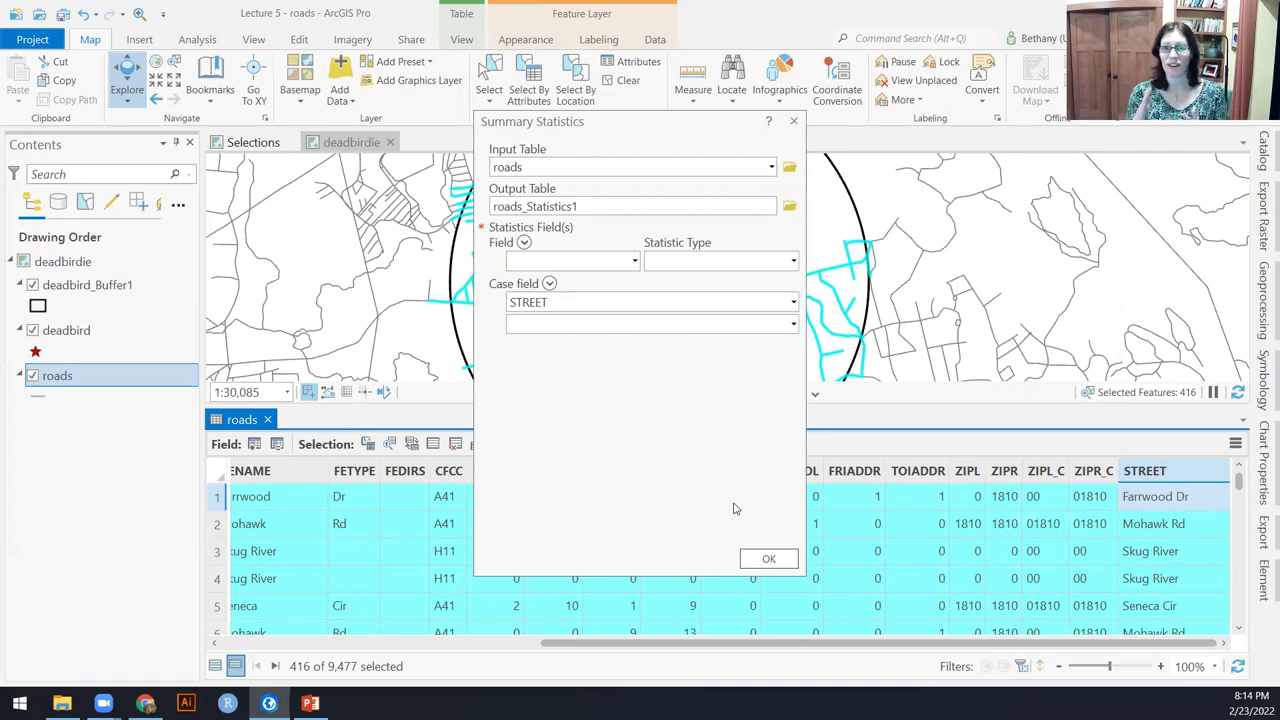
left_click(634, 261)
scroll(626, 346, "down", 5)
left_click(532, 486)
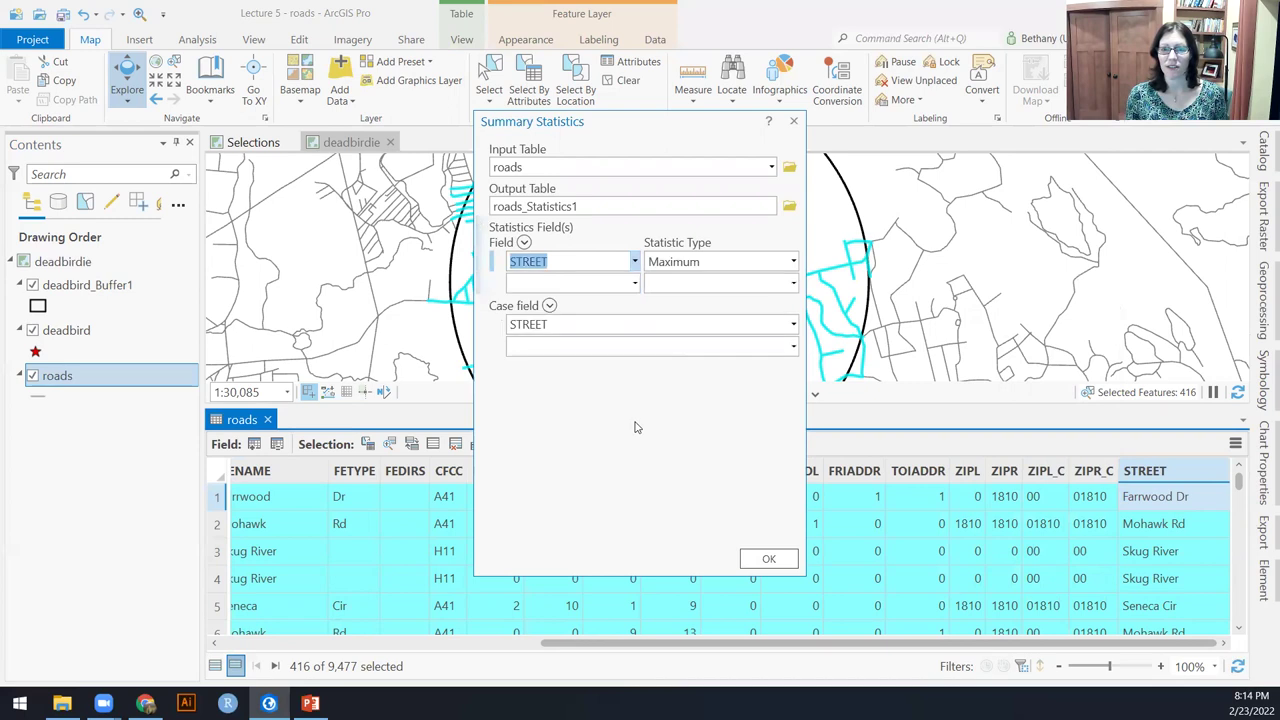
- Set the statistic type to Count and run the summary
left_click(793, 262)
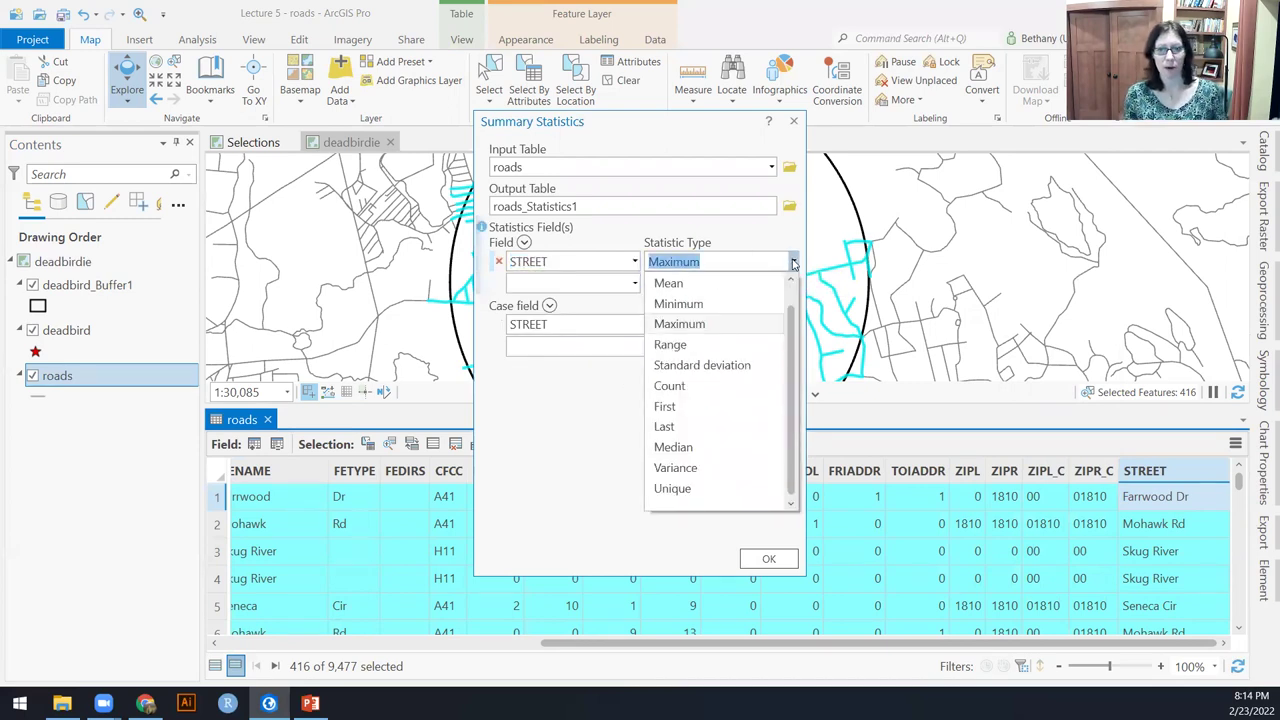
left_click(705, 407)
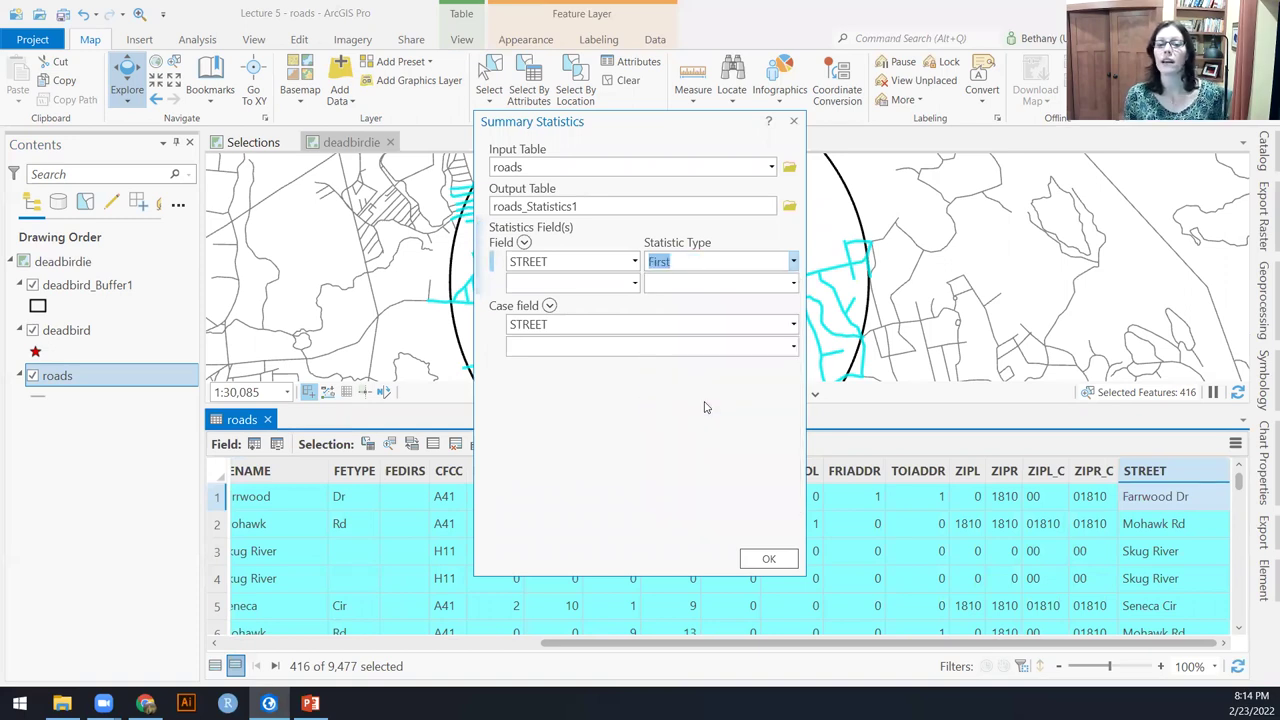
left_click(793, 261)
left_click(733, 284)
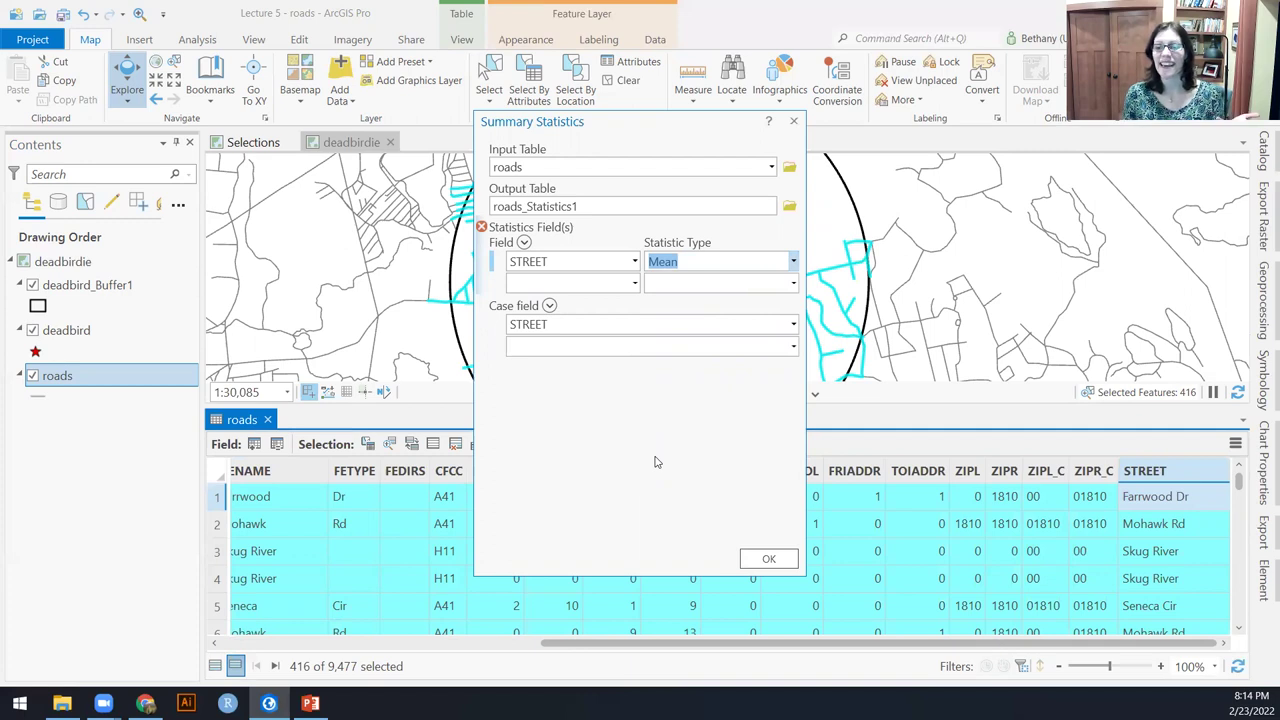
left_click(793, 262)
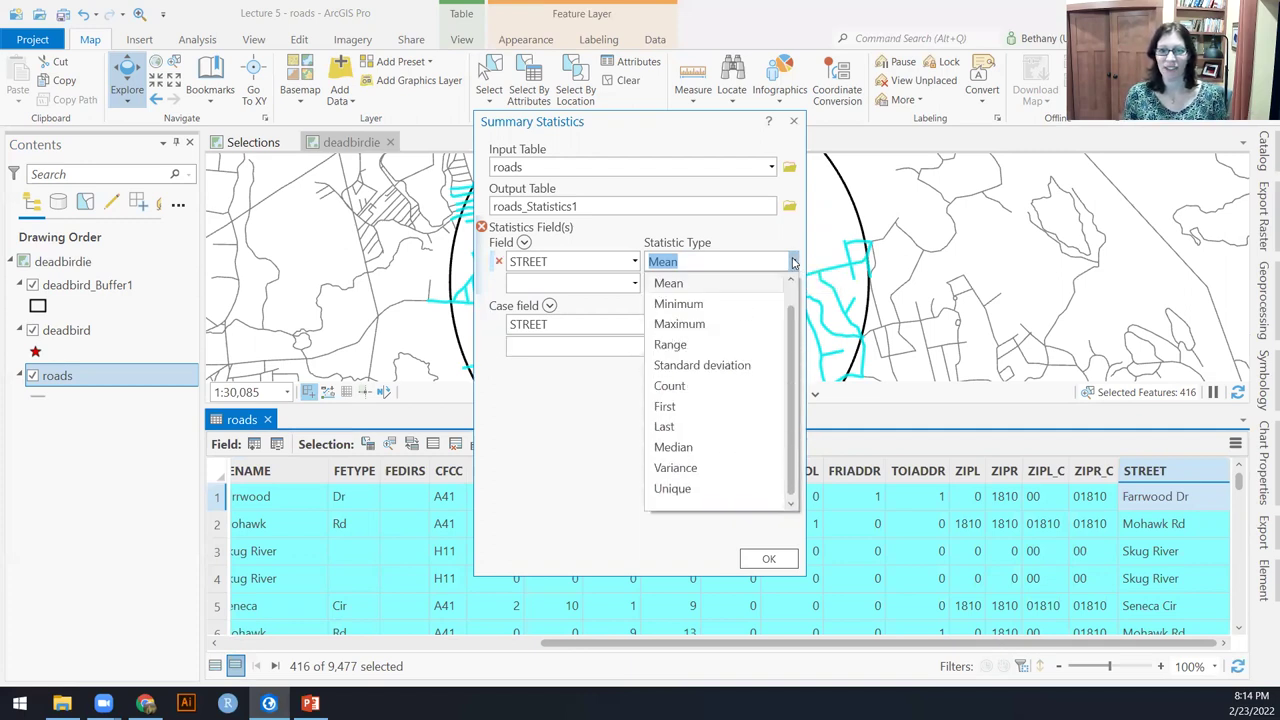
left_click(702, 392)
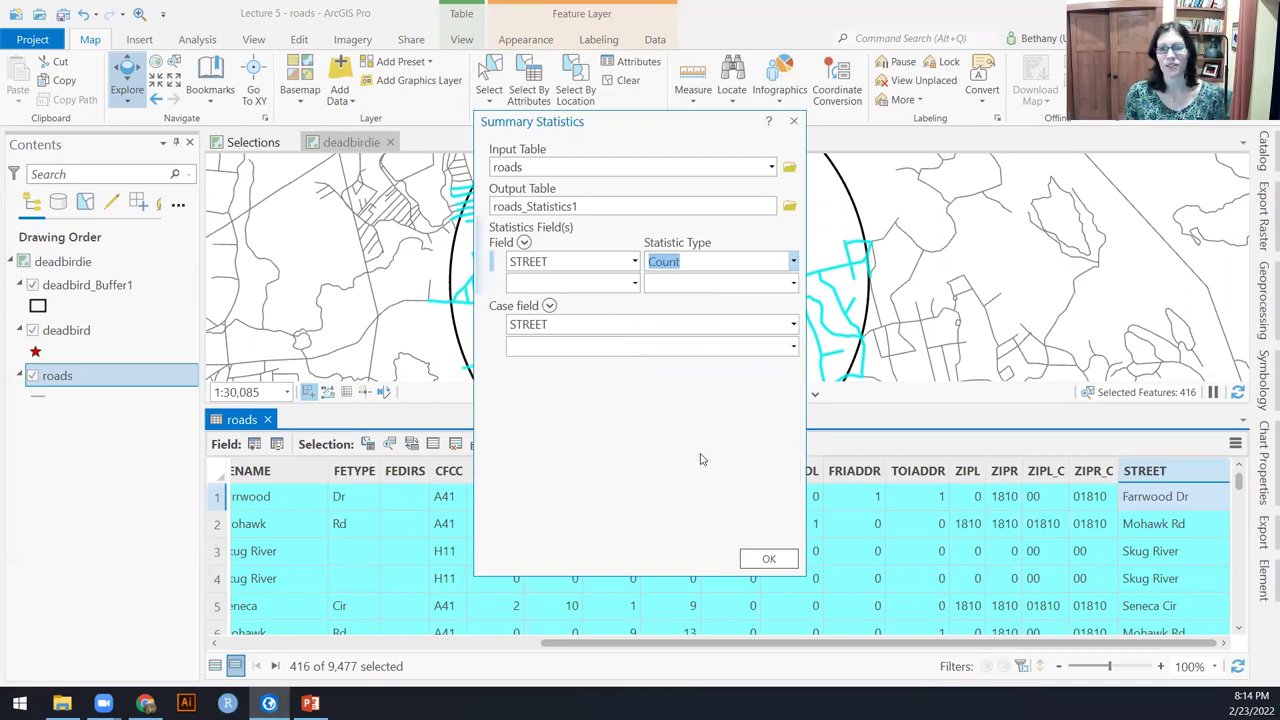
left_click(768, 561)
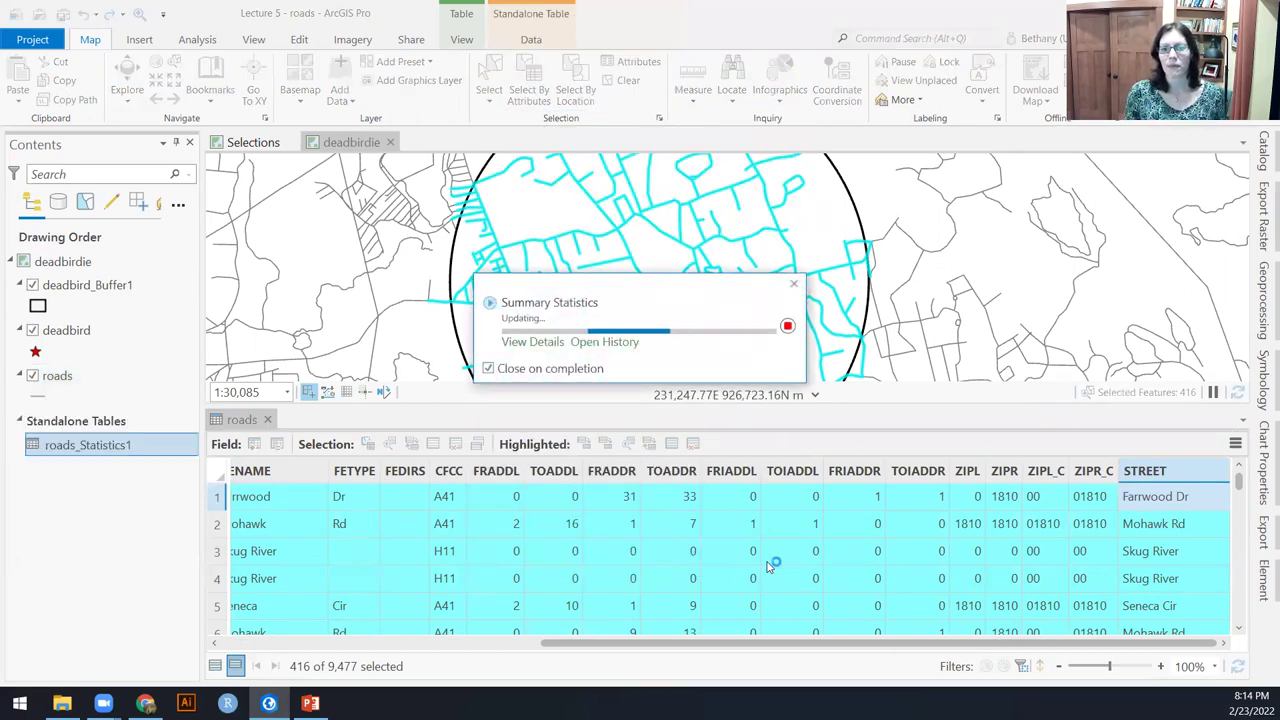
right_click(117, 449)
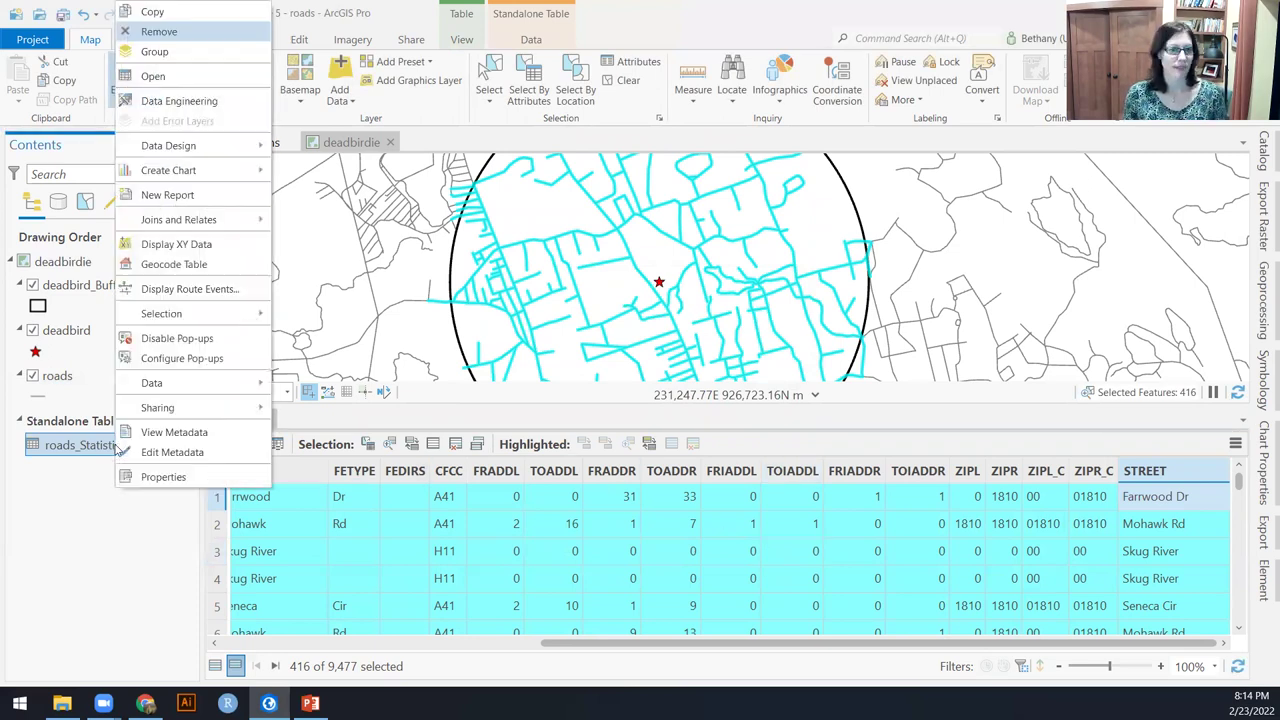
left_click(153, 77)
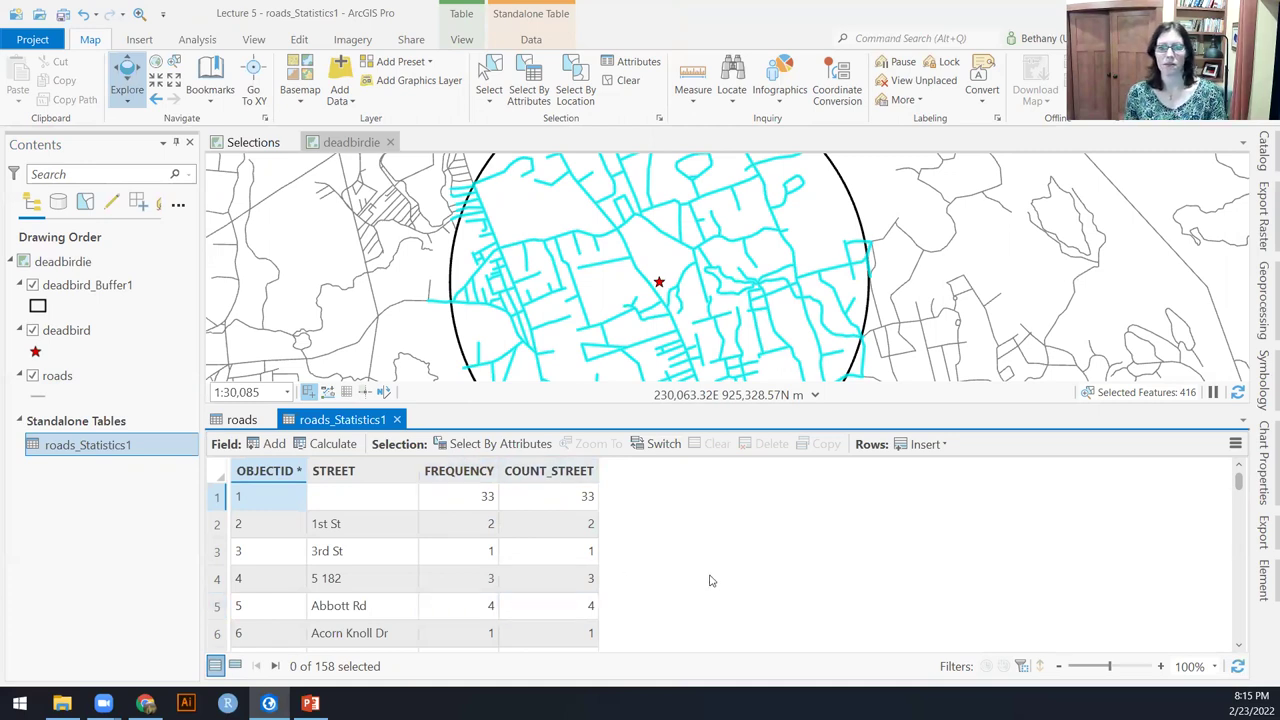
left_click(1235, 444)
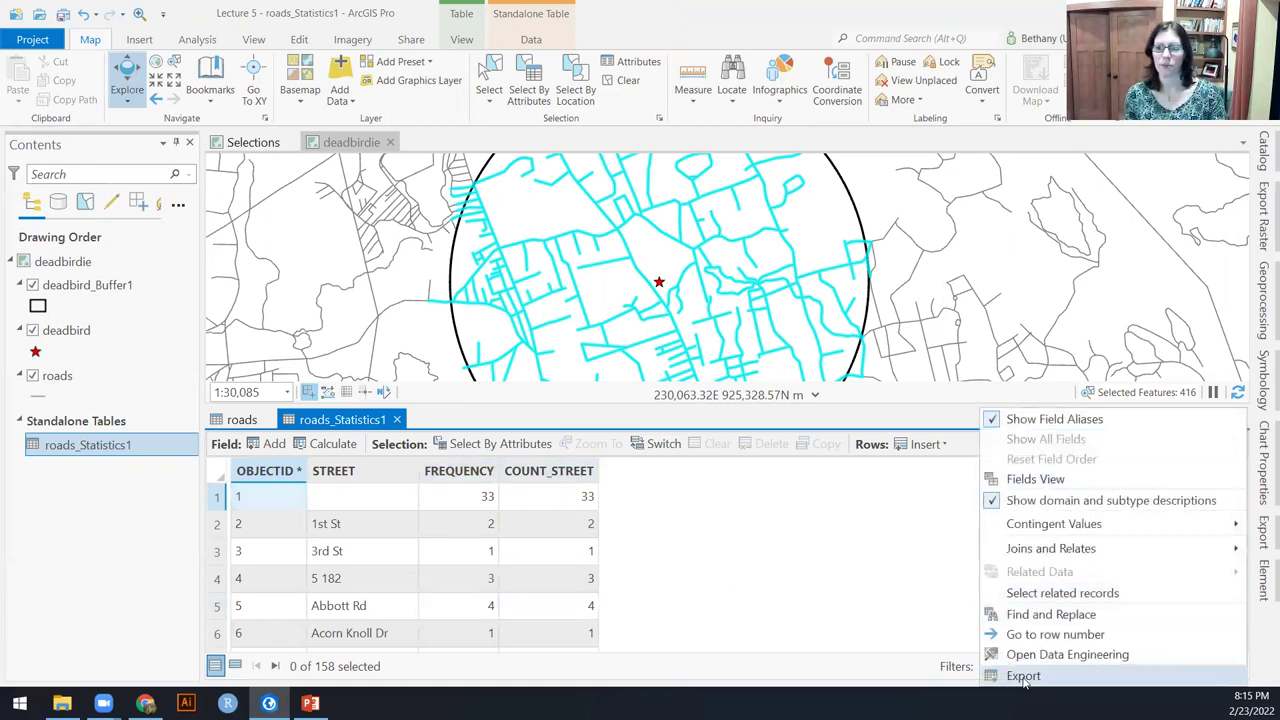
left_click(798, 577)
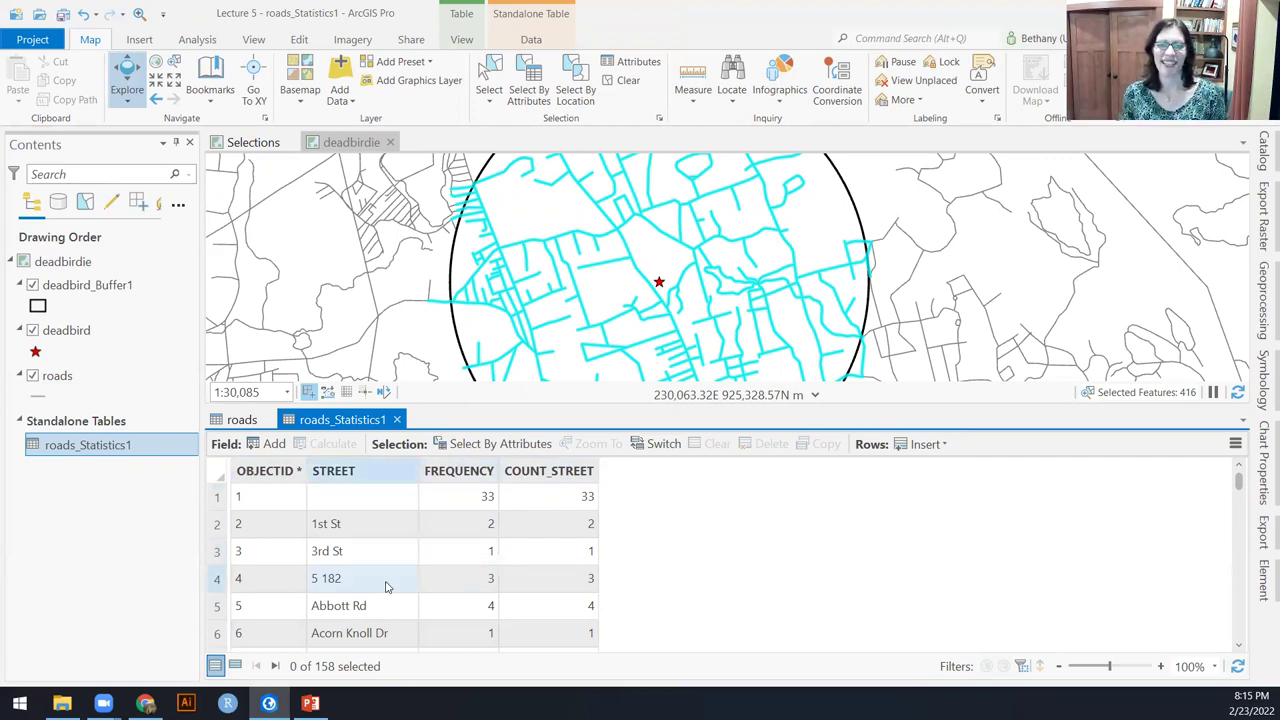
left_click(396, 420)
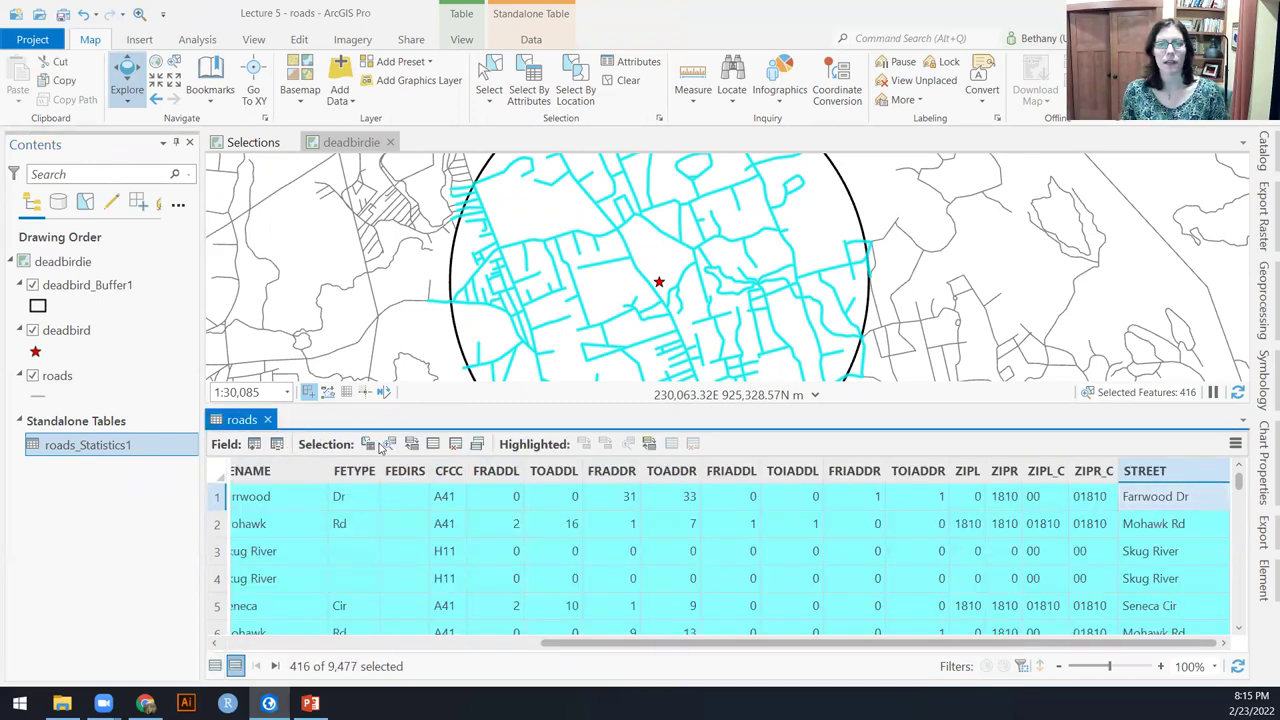
- Close the roads table, review PowerPoint slide 34 on total road length, then return to the map
left_click(268, 420)
key("alt+Tab")
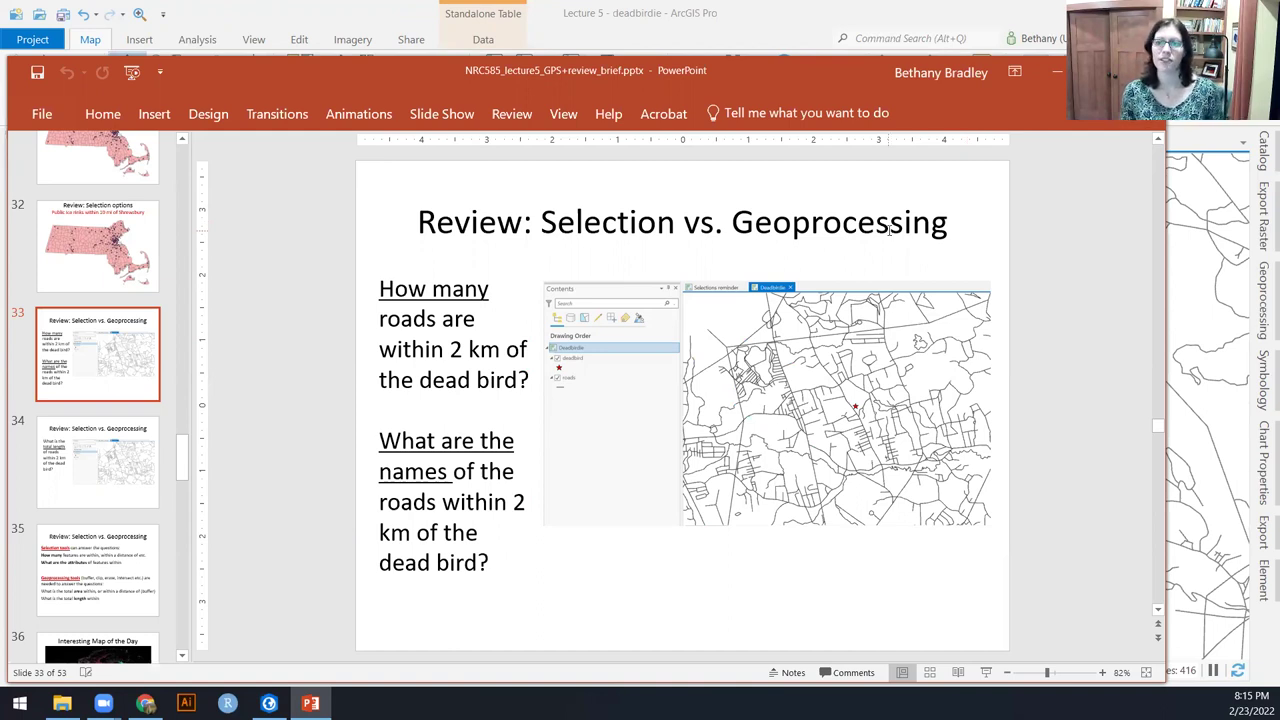
left_click(112, 458)
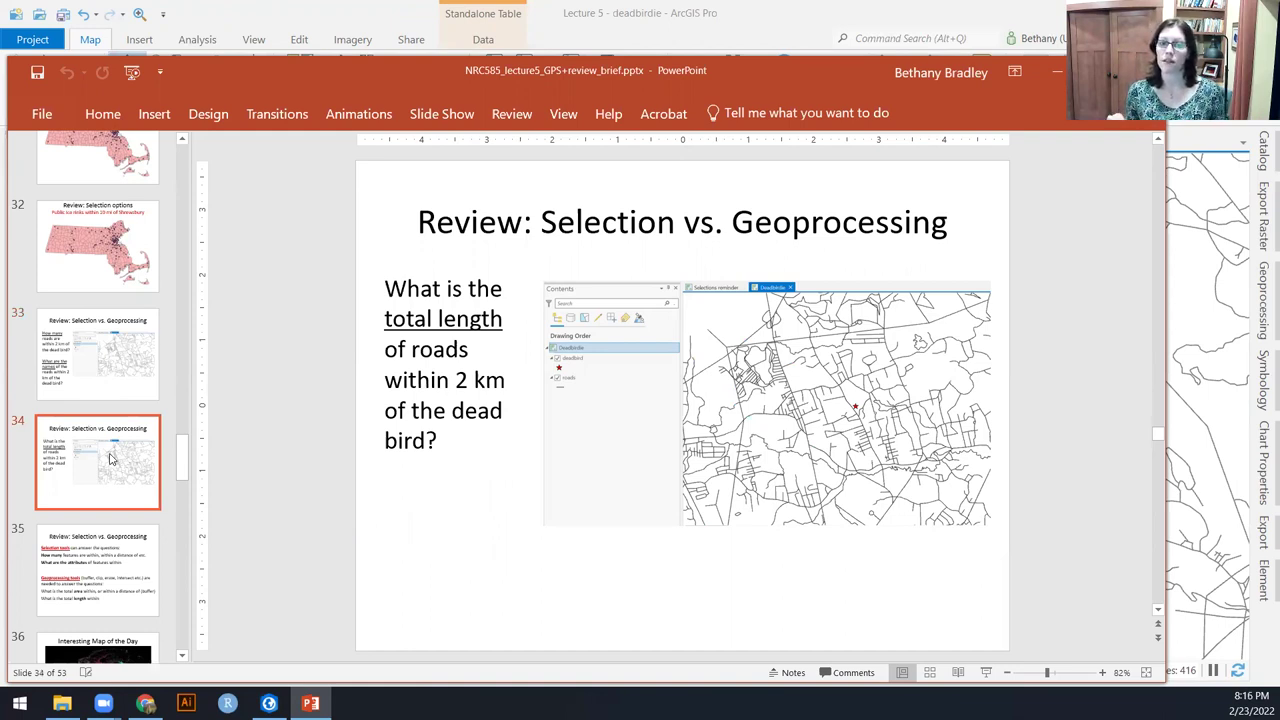
left_click(1052, 73)
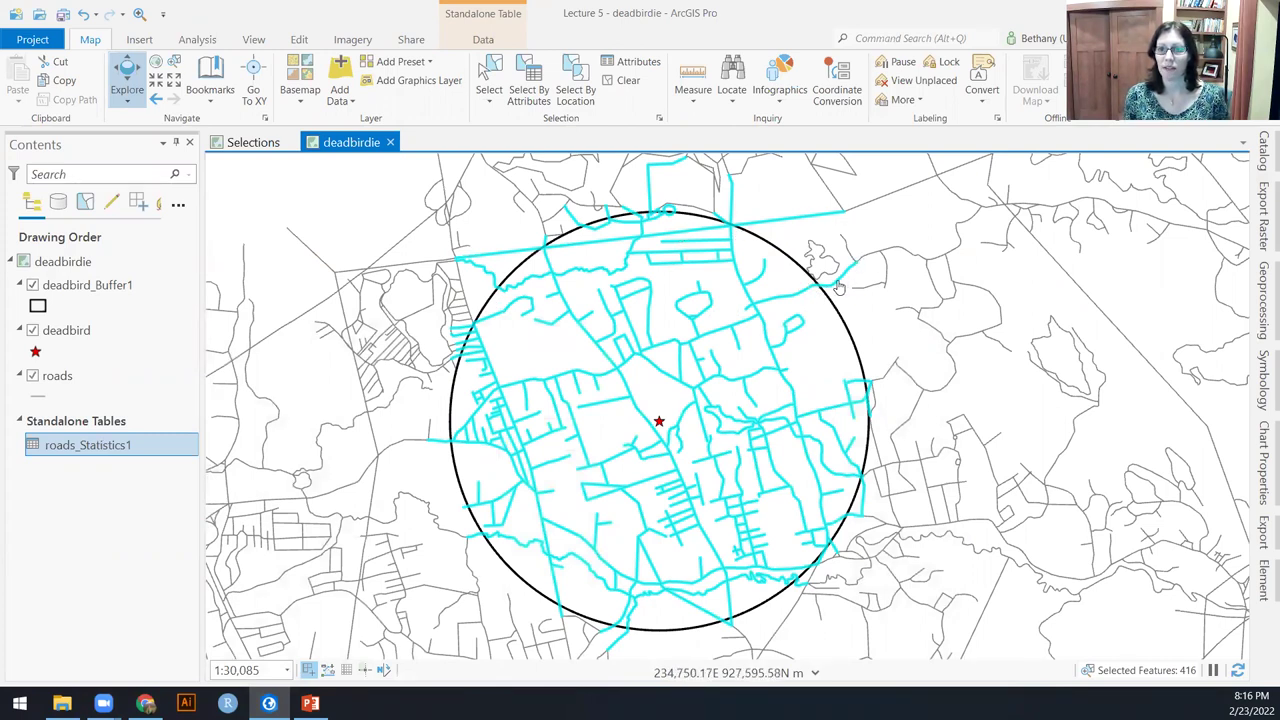
- Inspect one road's pop-up, then clear the selection so no roads are selected
left_click(841, 284)
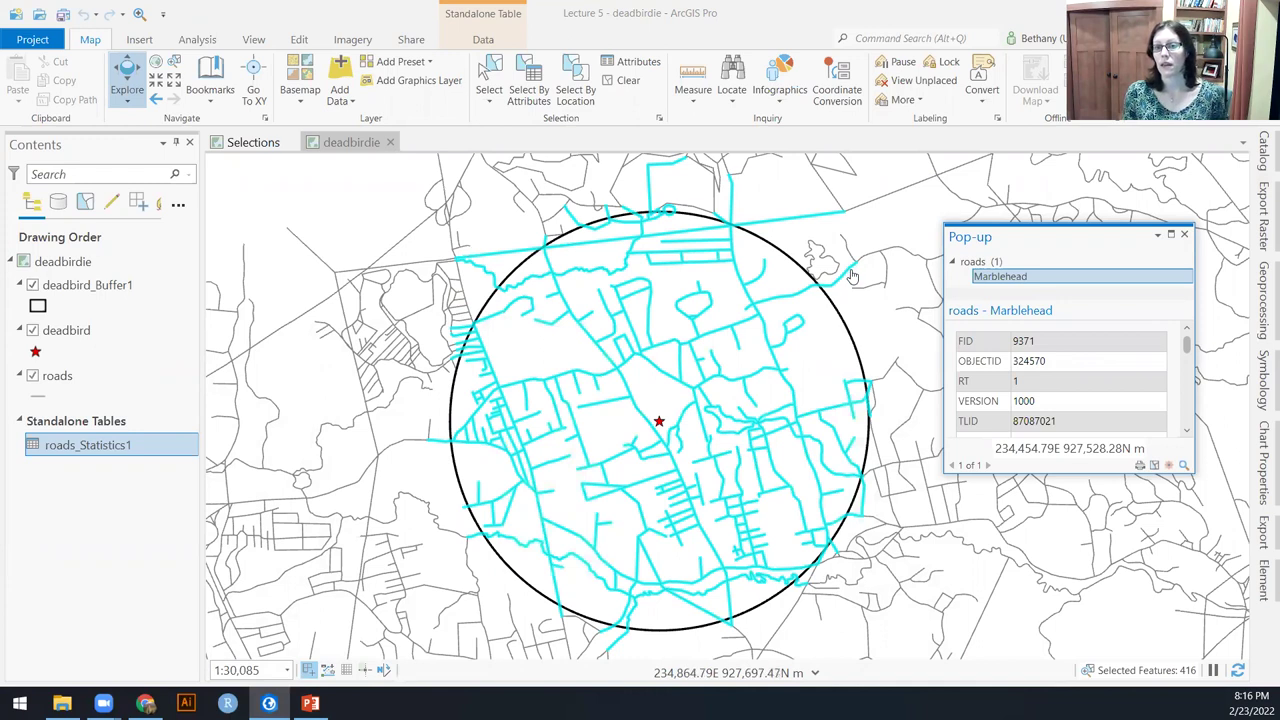
left_click(1184, 235)
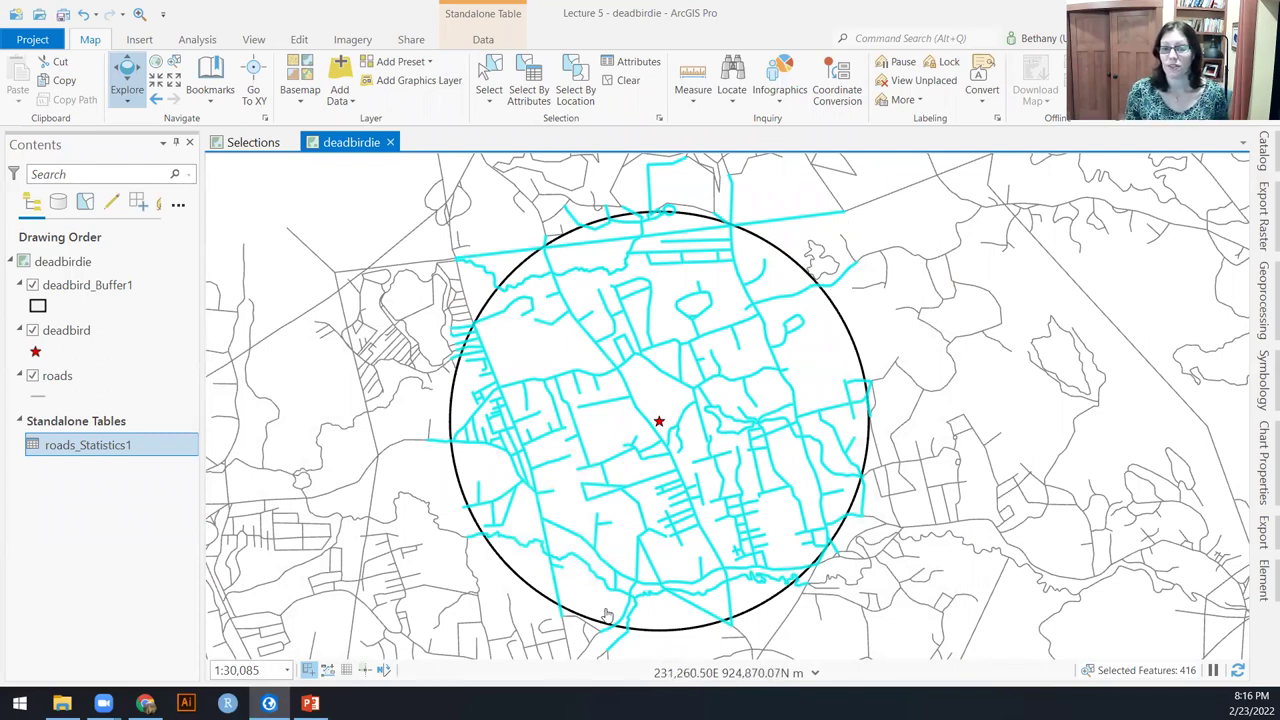
left_click(616, 84)
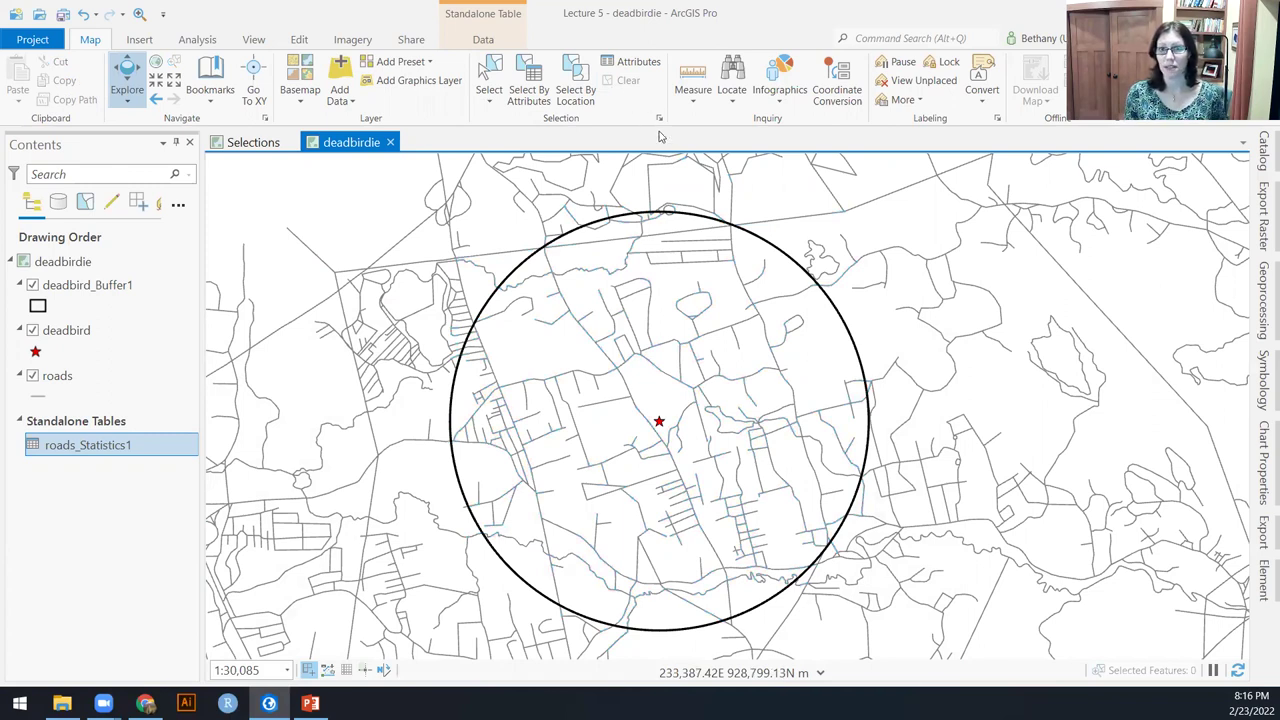
- Find and open the Clip tool in Geoprocessing
left_click(1262, 310)
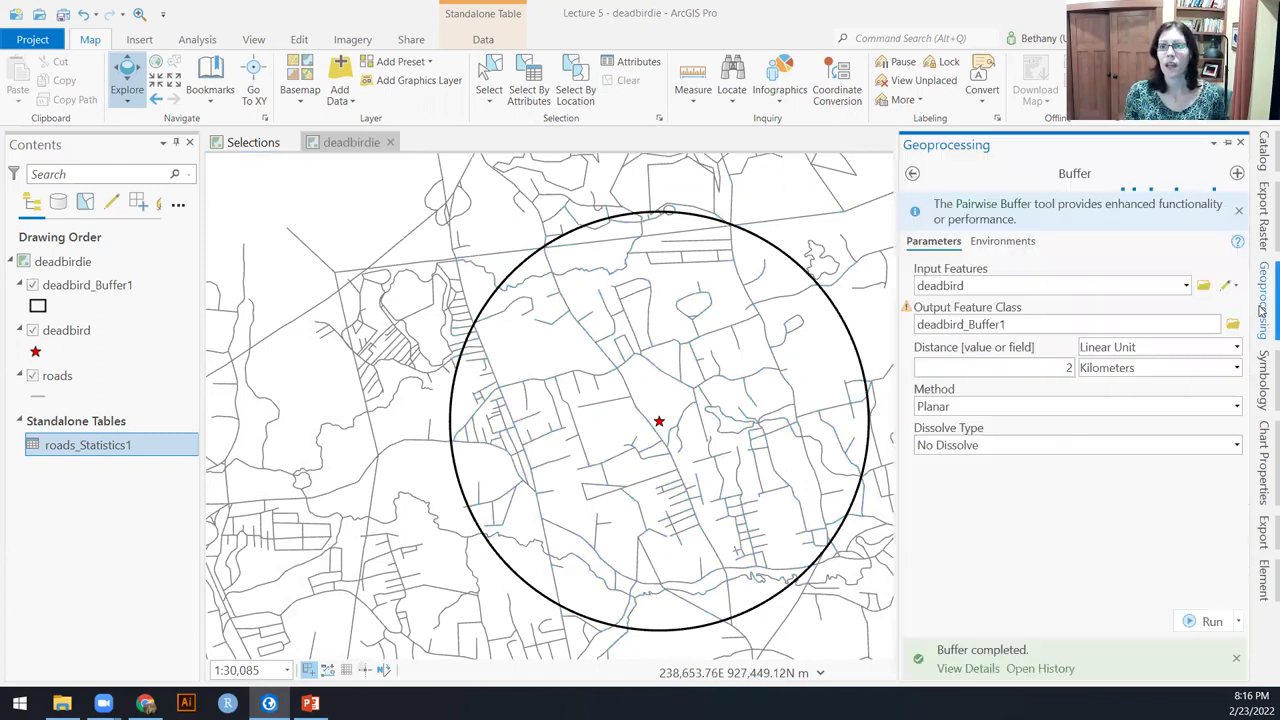
left_click(913, 174)
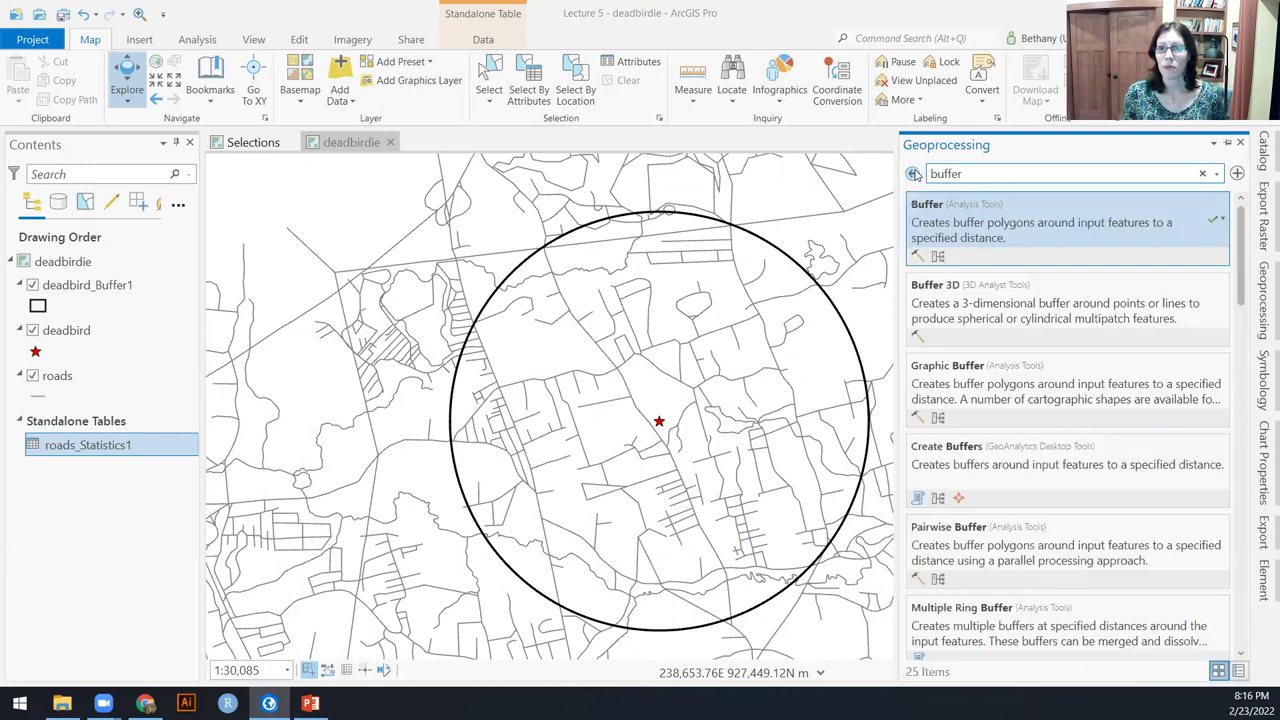
left_click(1202, 173)
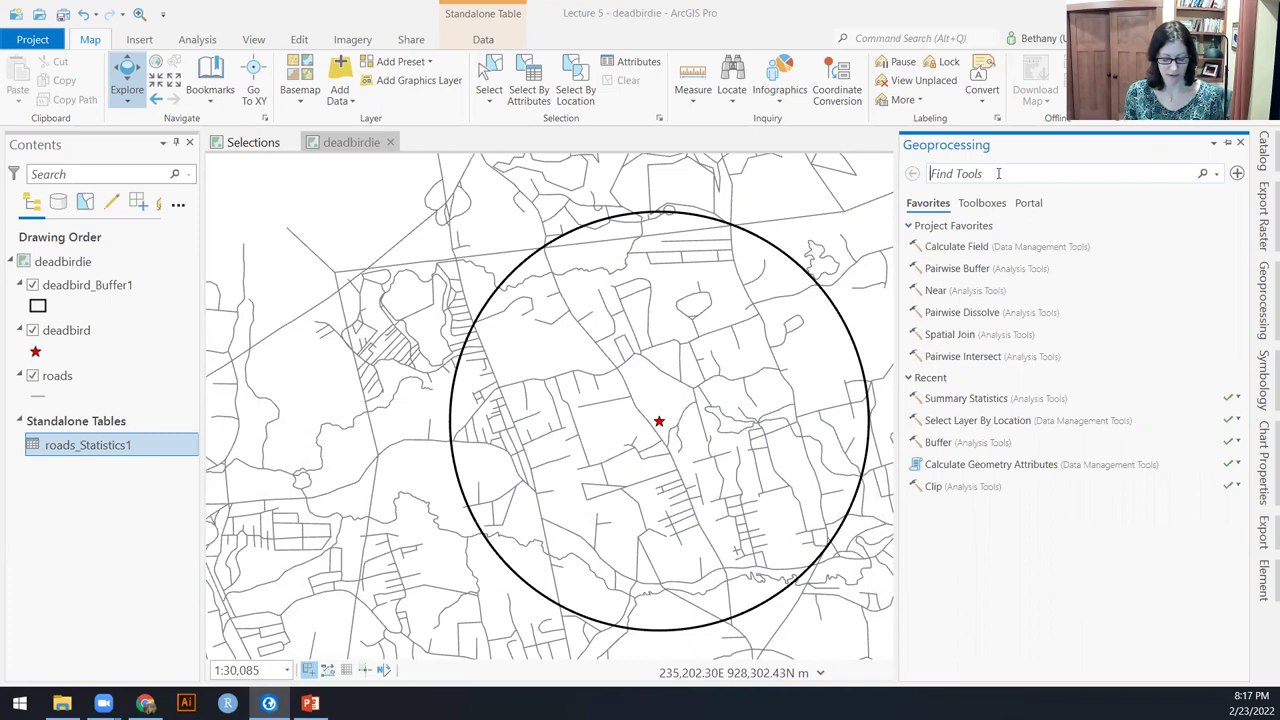
type("clip")
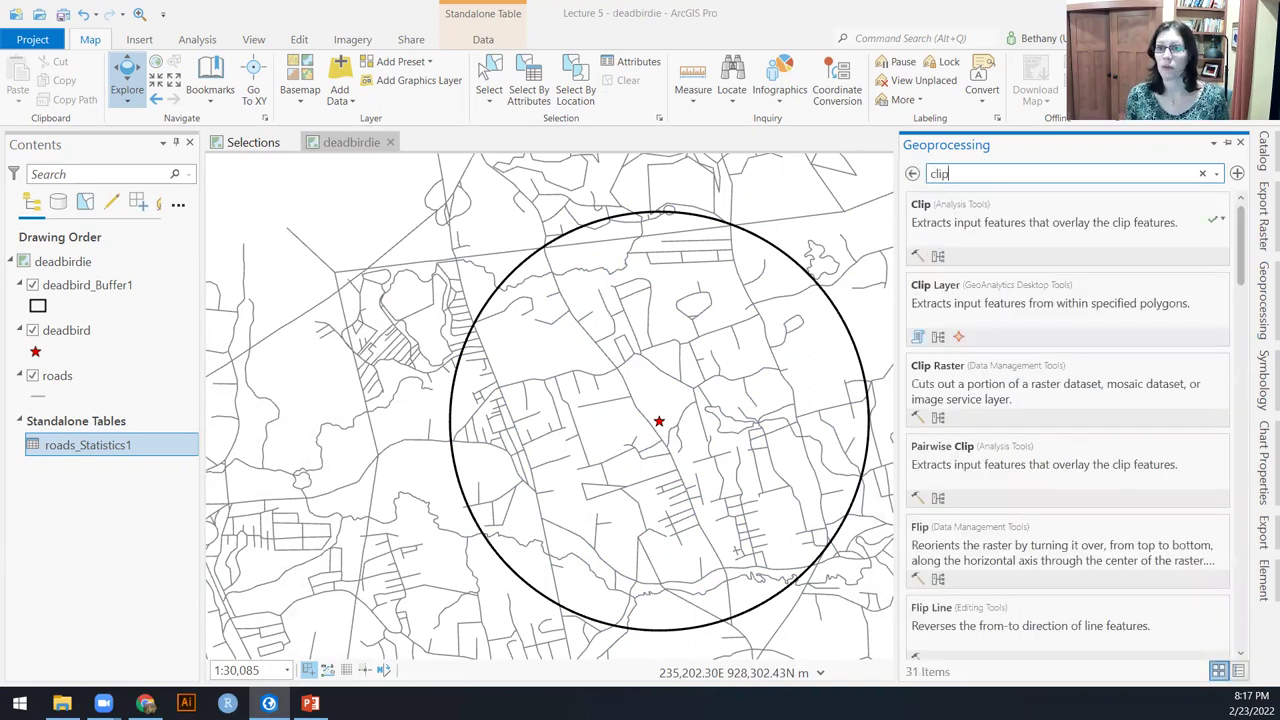
left_click(1049, 222)
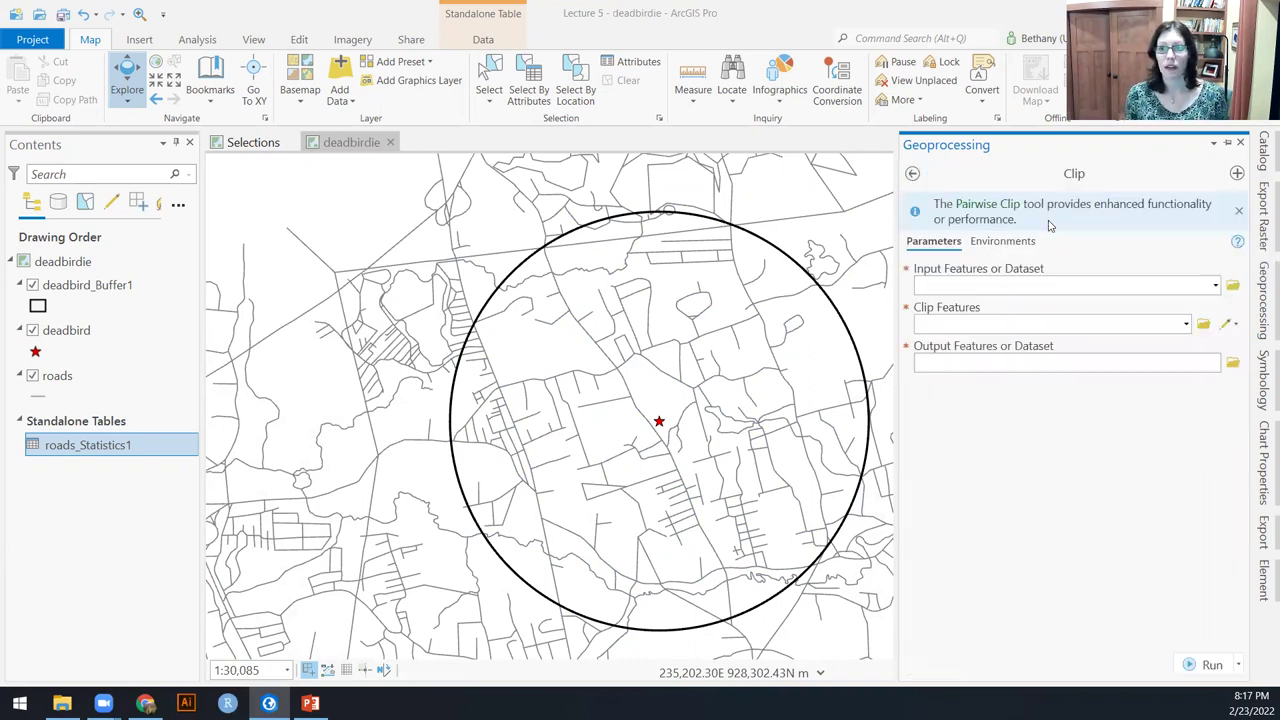
- Clip the roads layer to the deadbird_Buffer1 circle
left_click(1216, 287)
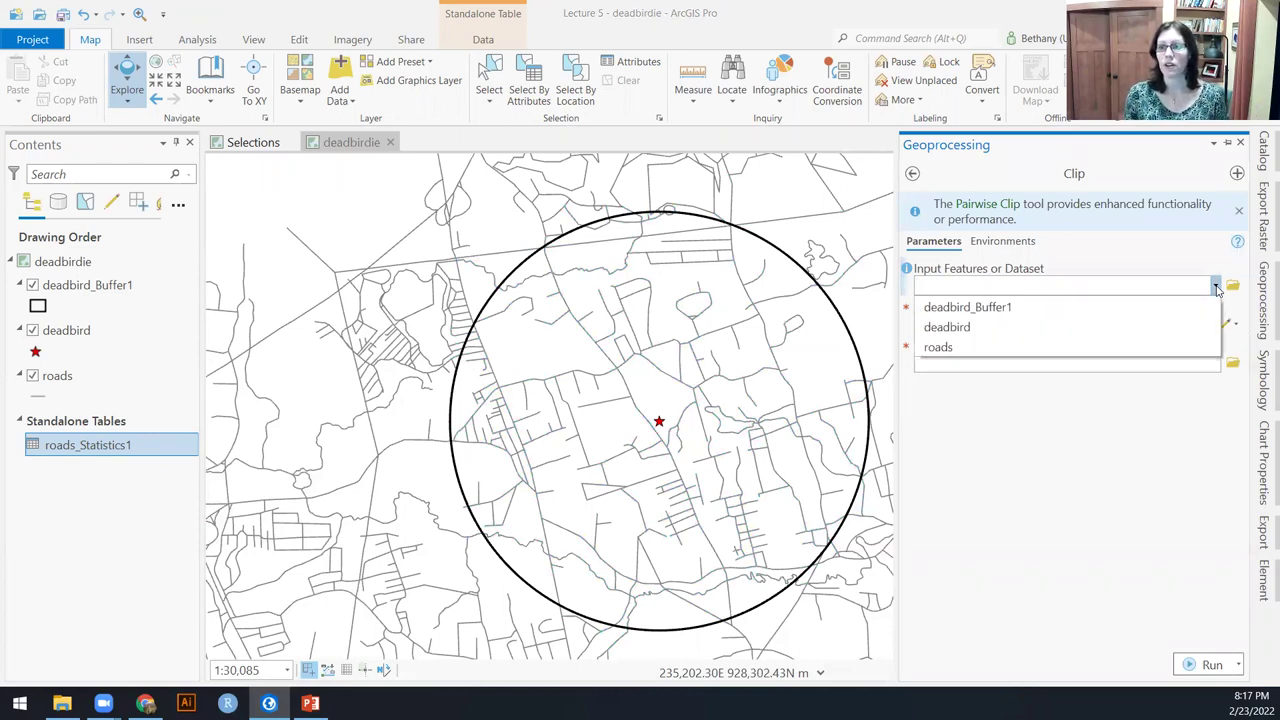
left_click(958, 348)
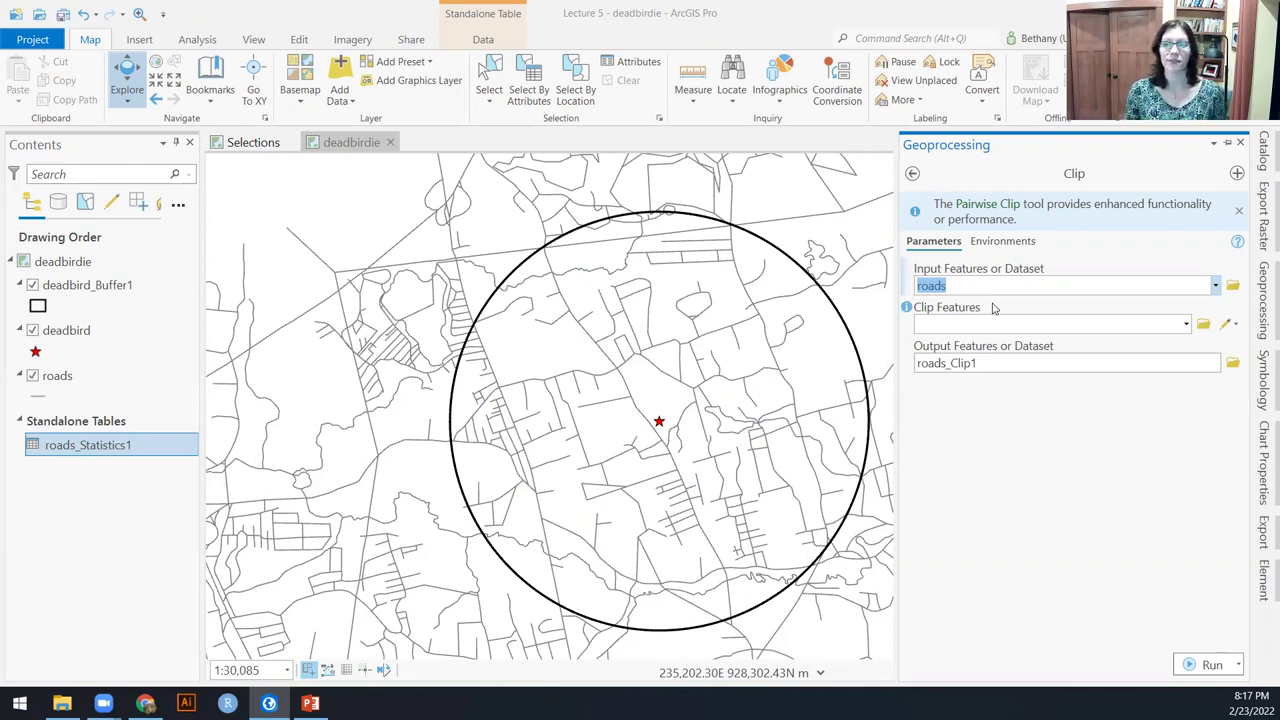
left_click(1186, 324)
left_click(1043, 346)
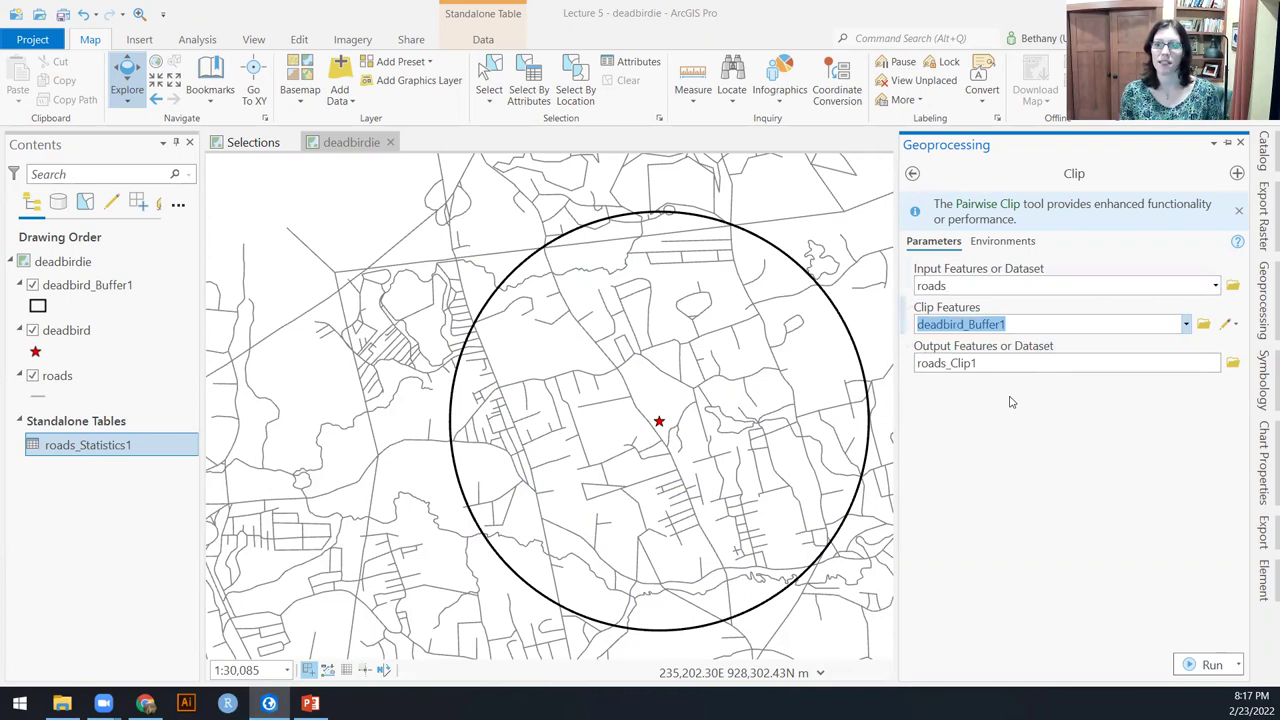
left_click(1211, 665)
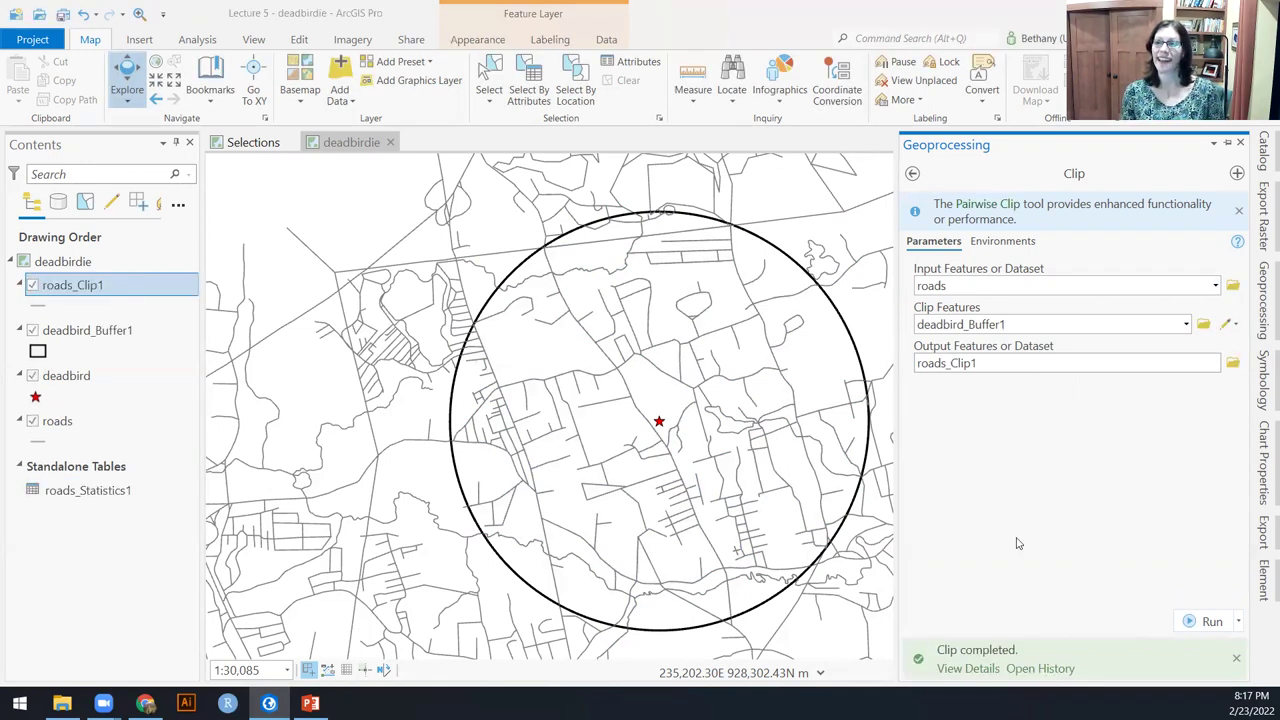
- Symbolize roads_Clip1 as red lines 2 pt wide
left_click(46, 307)
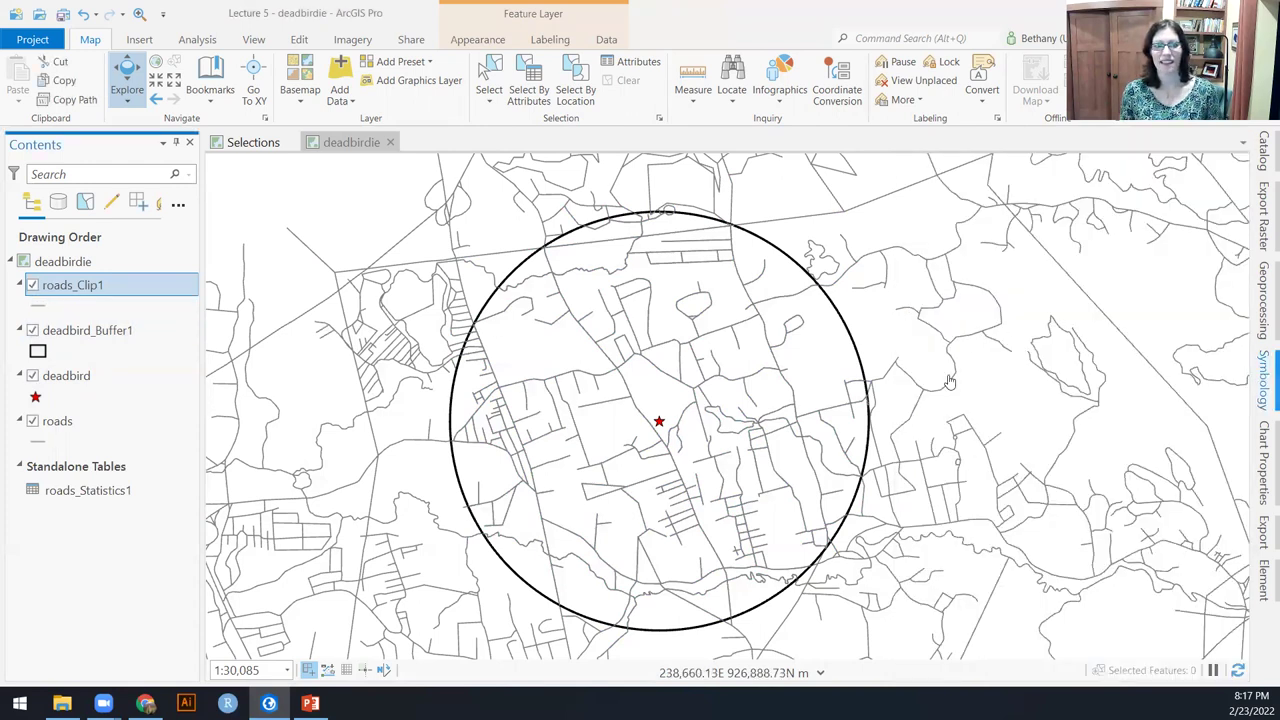
left_click(1262, 390)
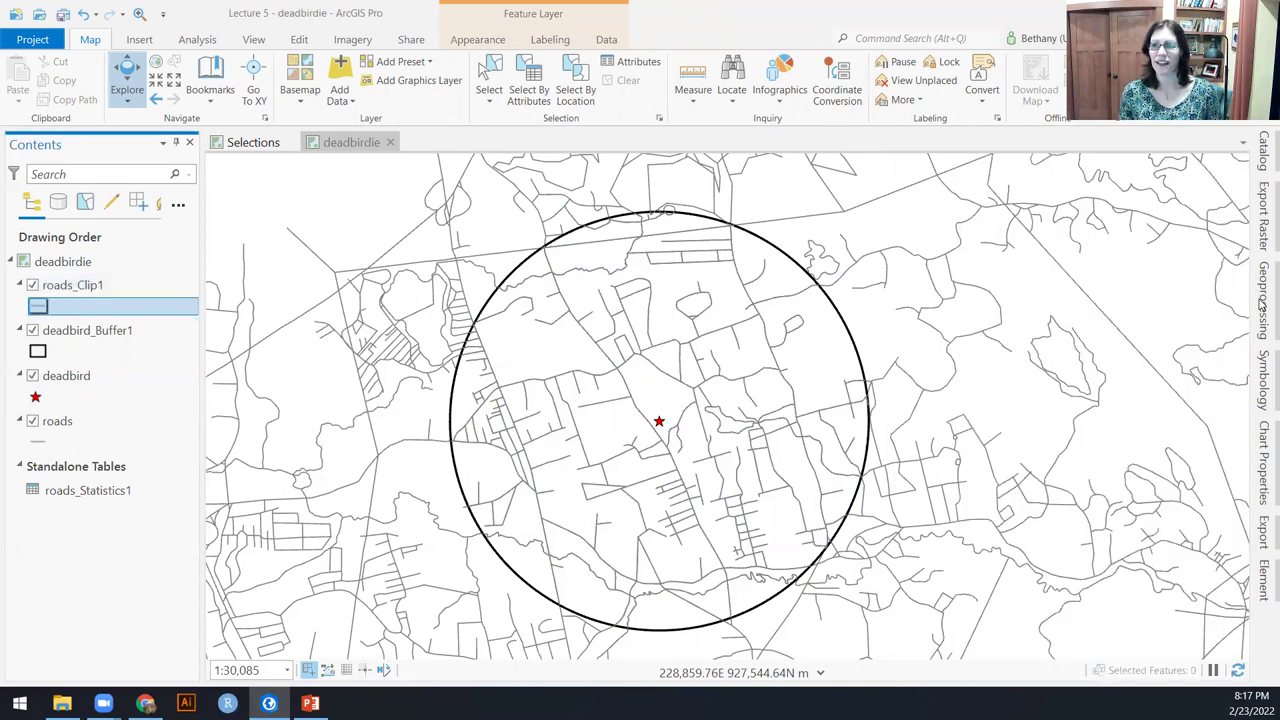
left_click(1262, 306)
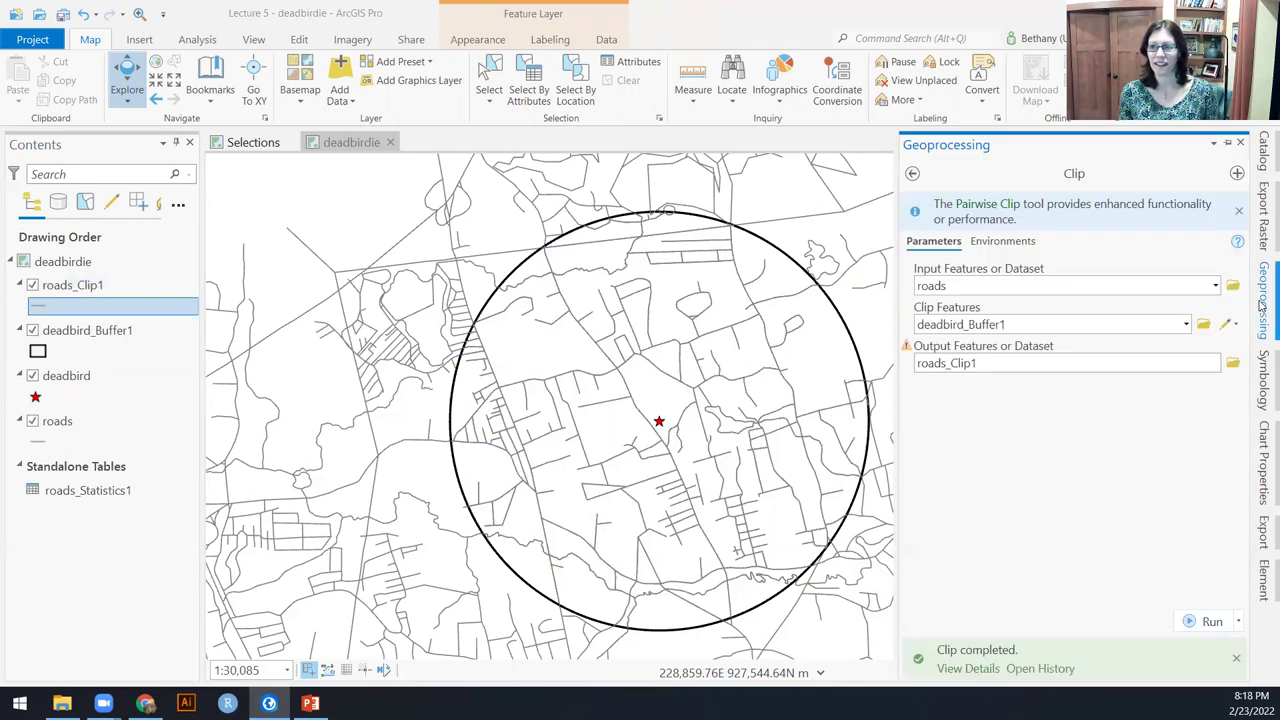
left_click(1262, 380)
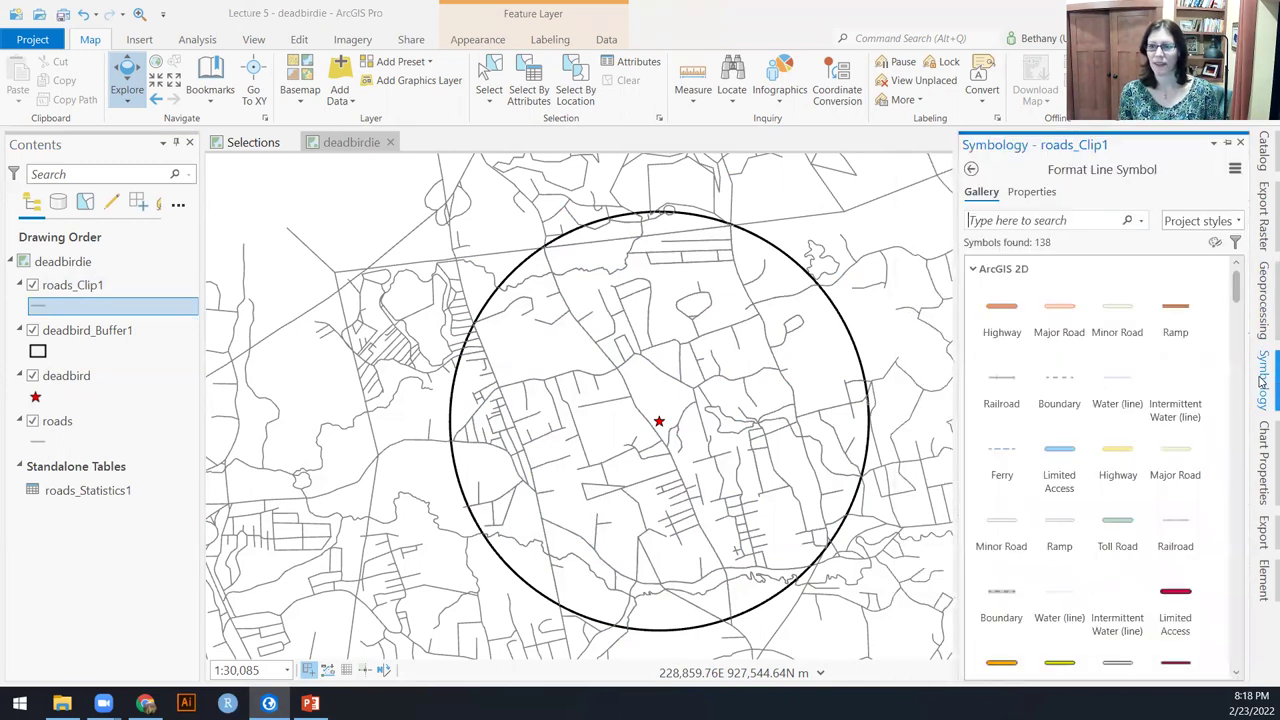
left_click(1037, 196)
left_click(1239, 298)
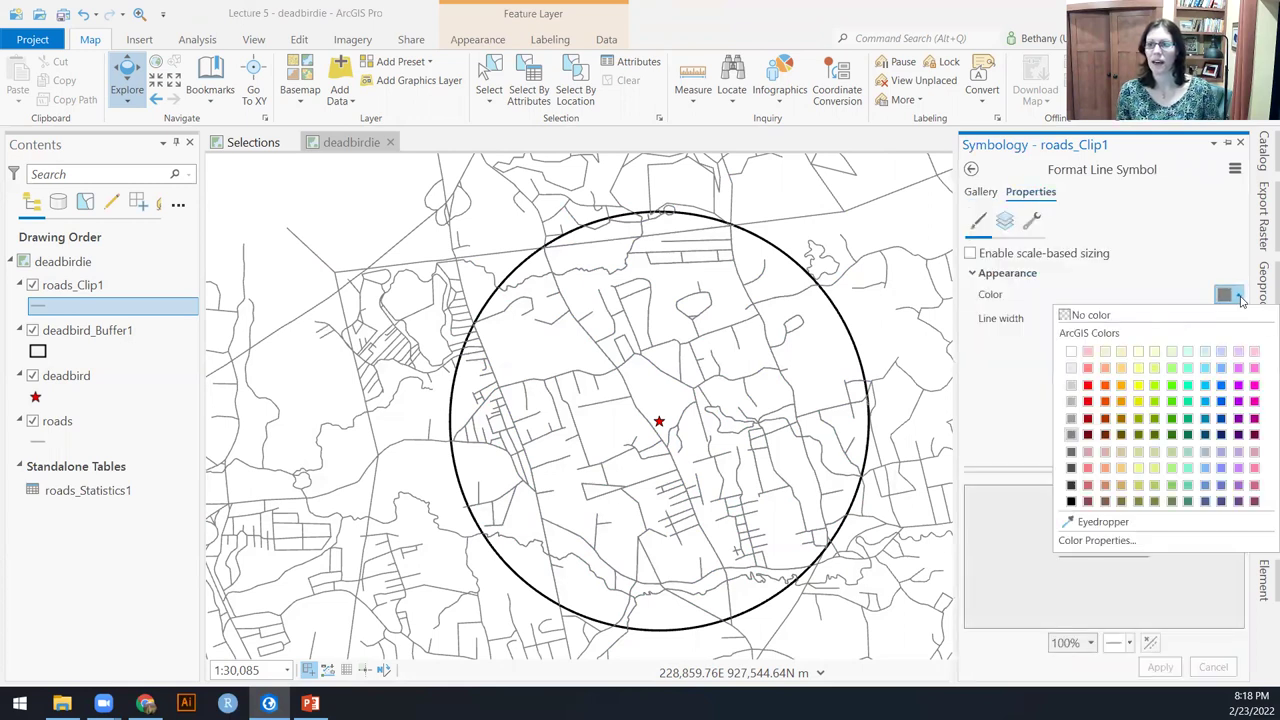
left_click(1088, 385)
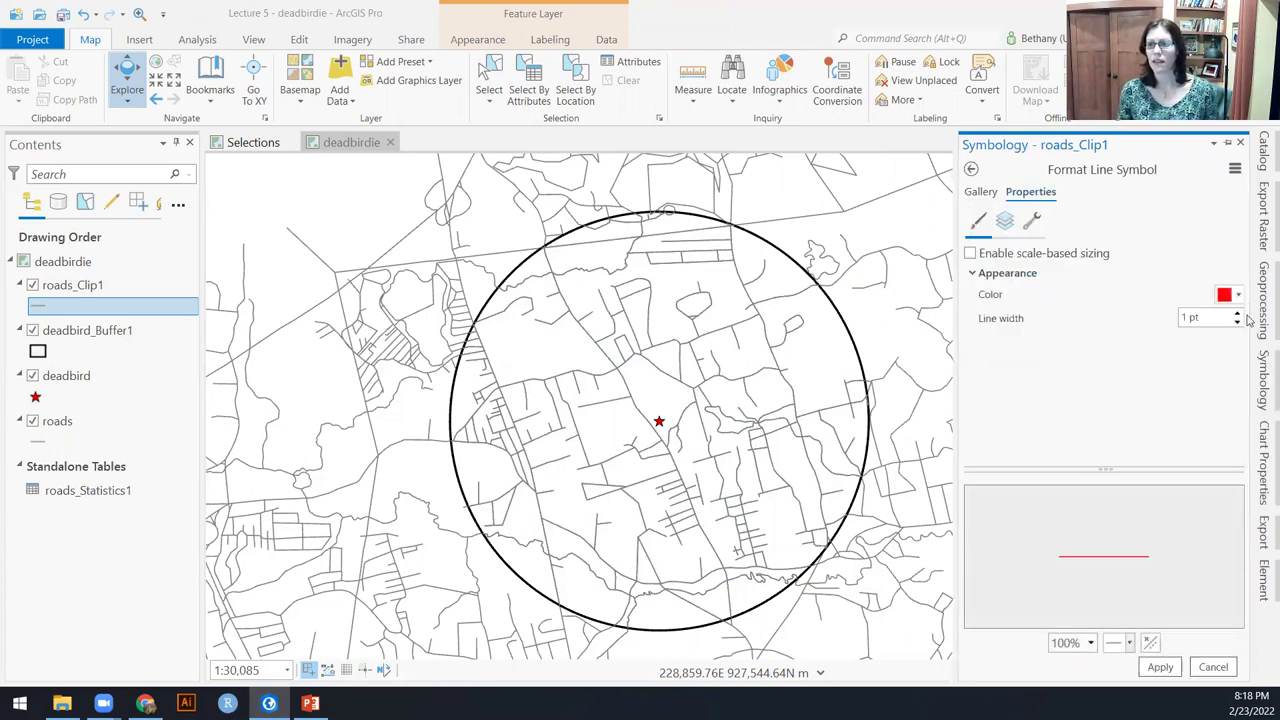
left_click(1213, 667)
left_click(1238, 294)
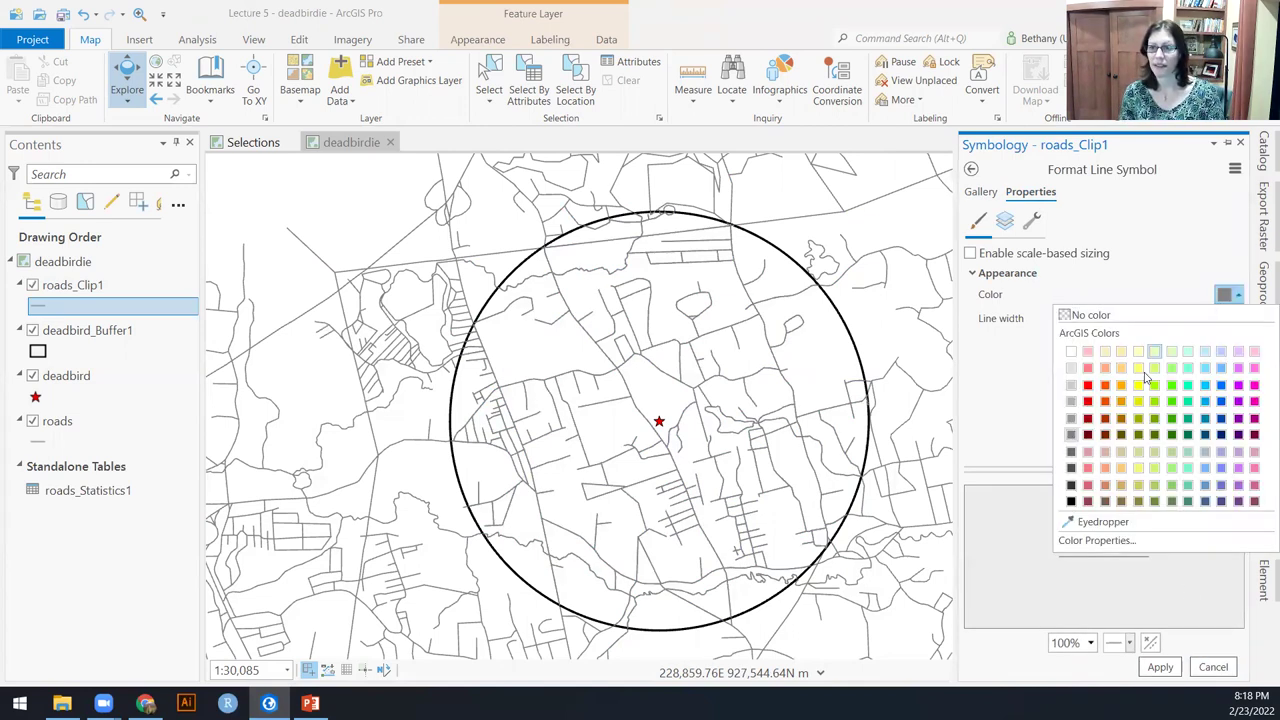
left_click(1086, 384)
left_click(1236, 314)
left_click(1160, 667)
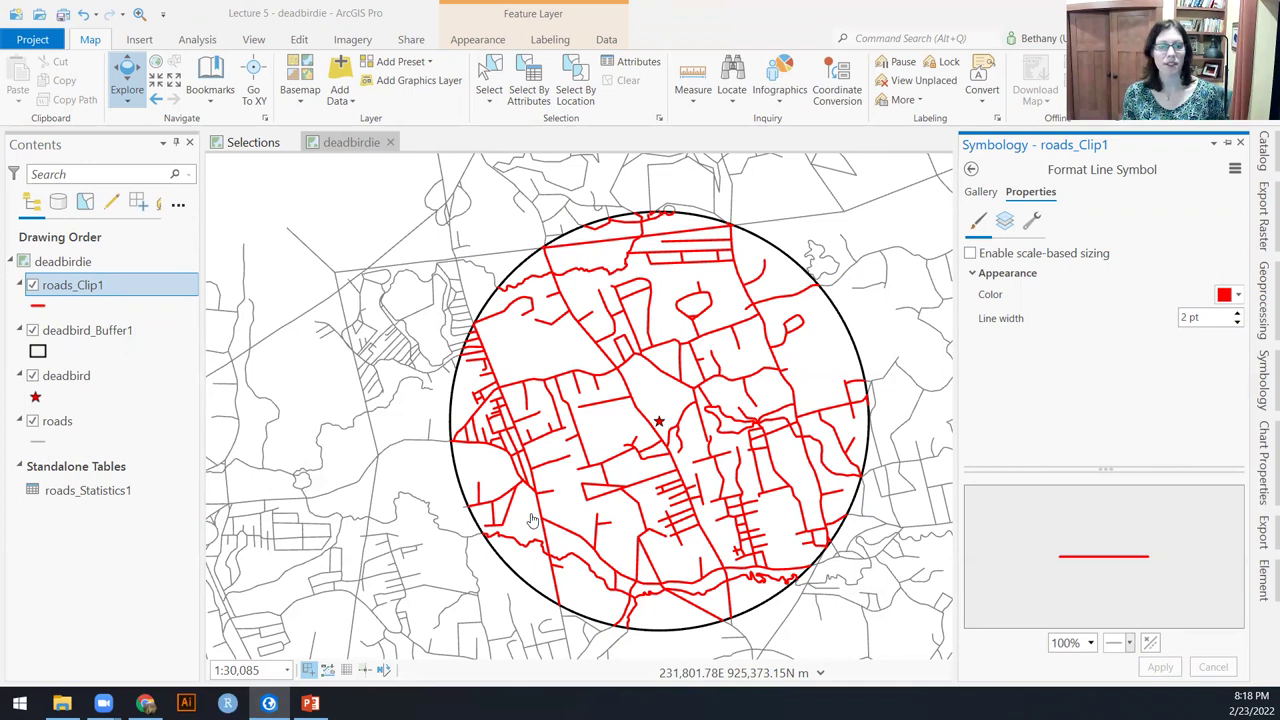
- Open the roads_Clip1 attribute table and bring the STREET and Shape_Length columns into view
left_click(70, 288)
right_click(70, 288)
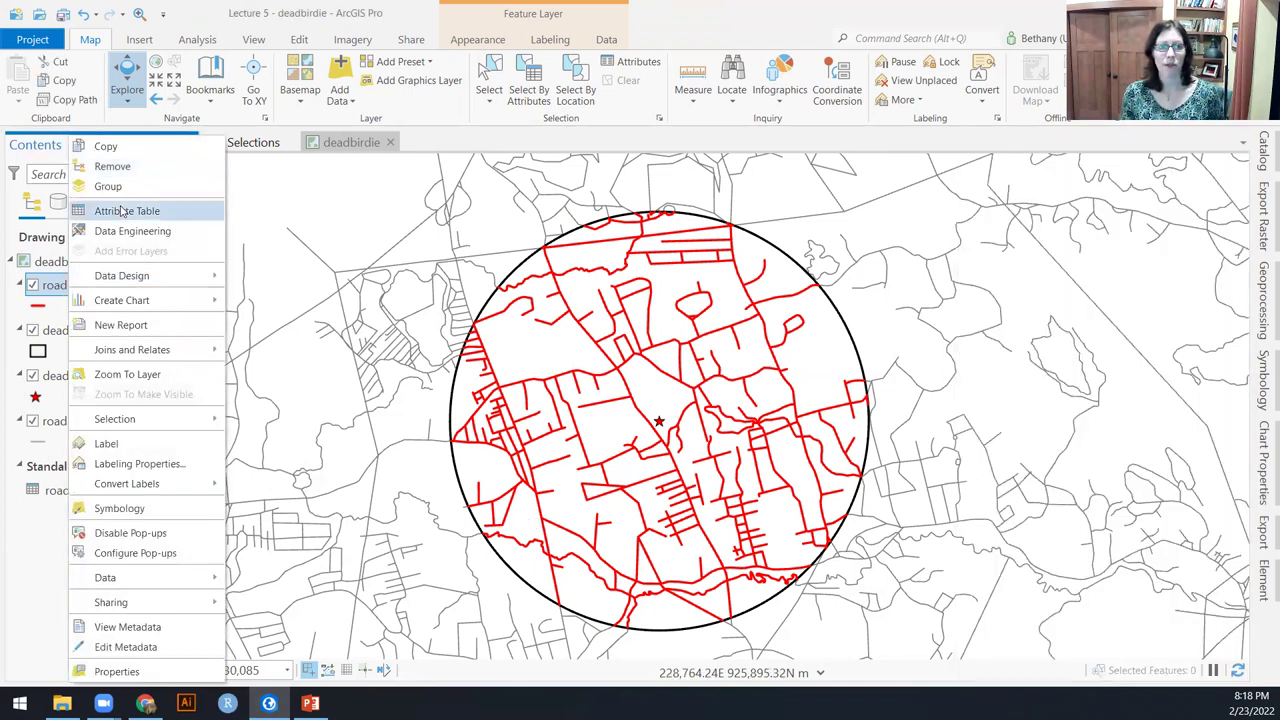
left_click(121, 210)
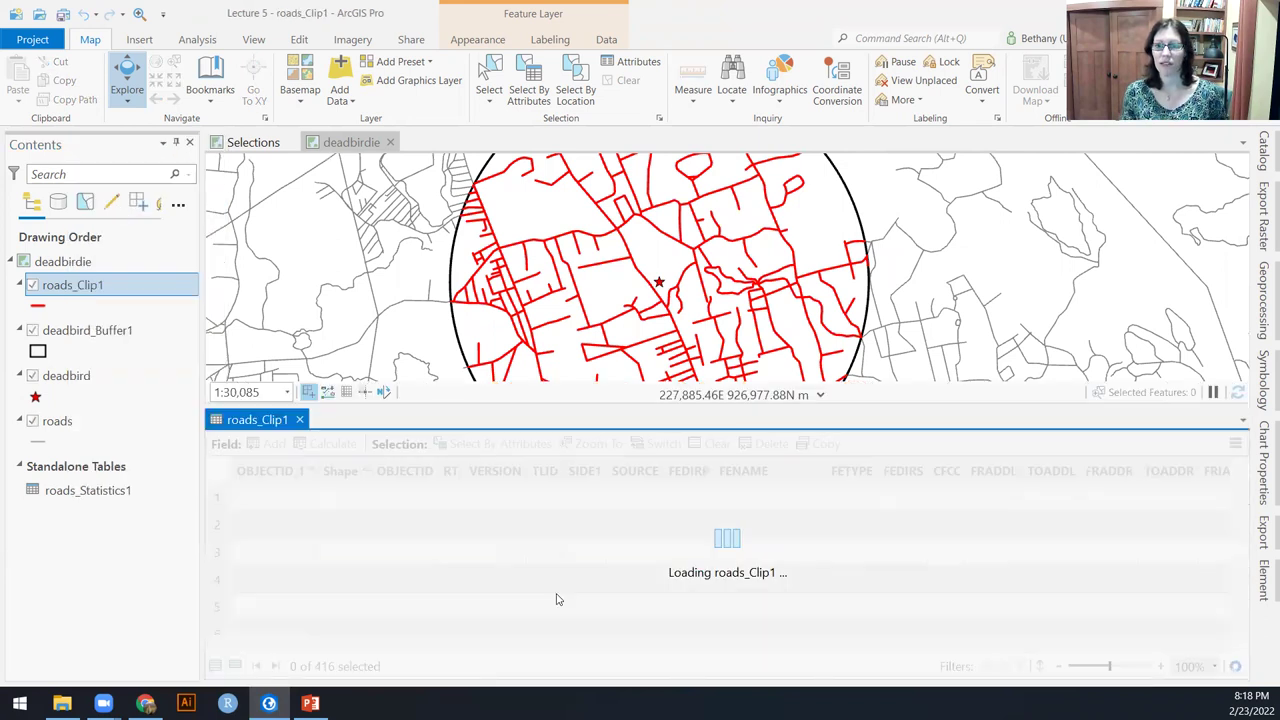
left_click_drag(567, 647, 1030, 644)
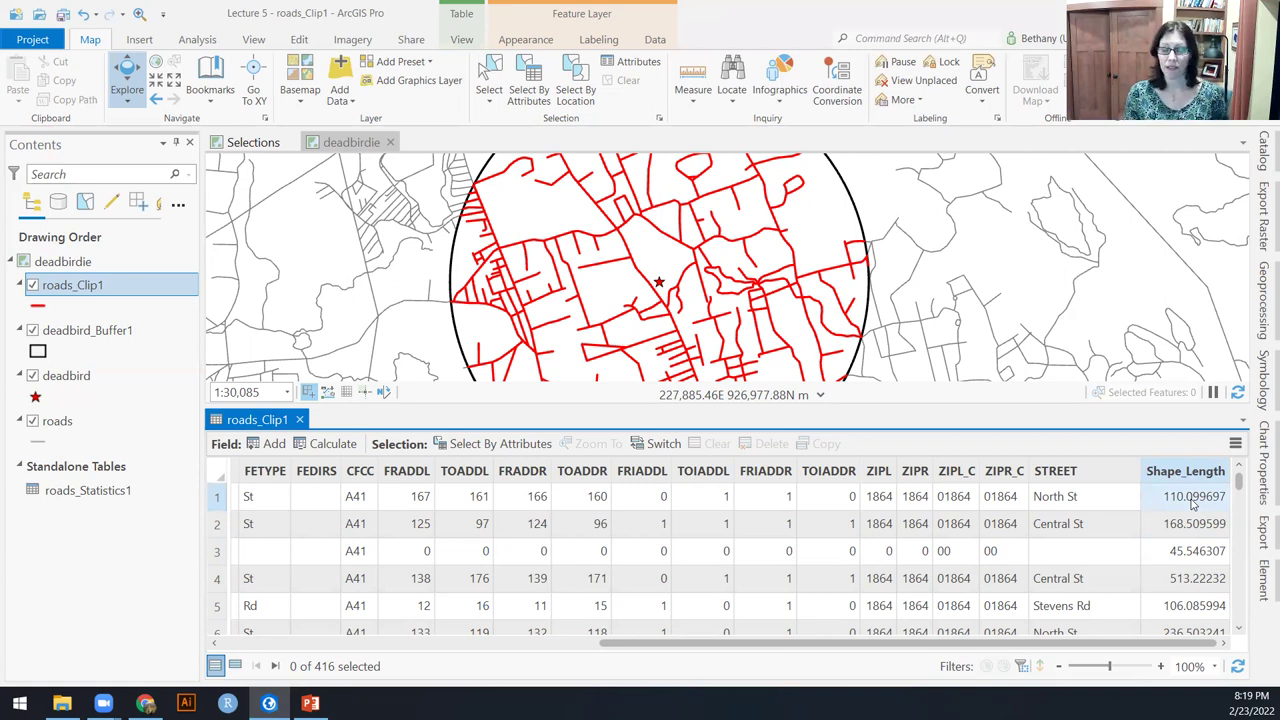
- Check roads_Clip1's spatial reference: NAD 1983 StatePlane Massachusetts FIPS 2001, linear unit Meters
right_click(66, 286)
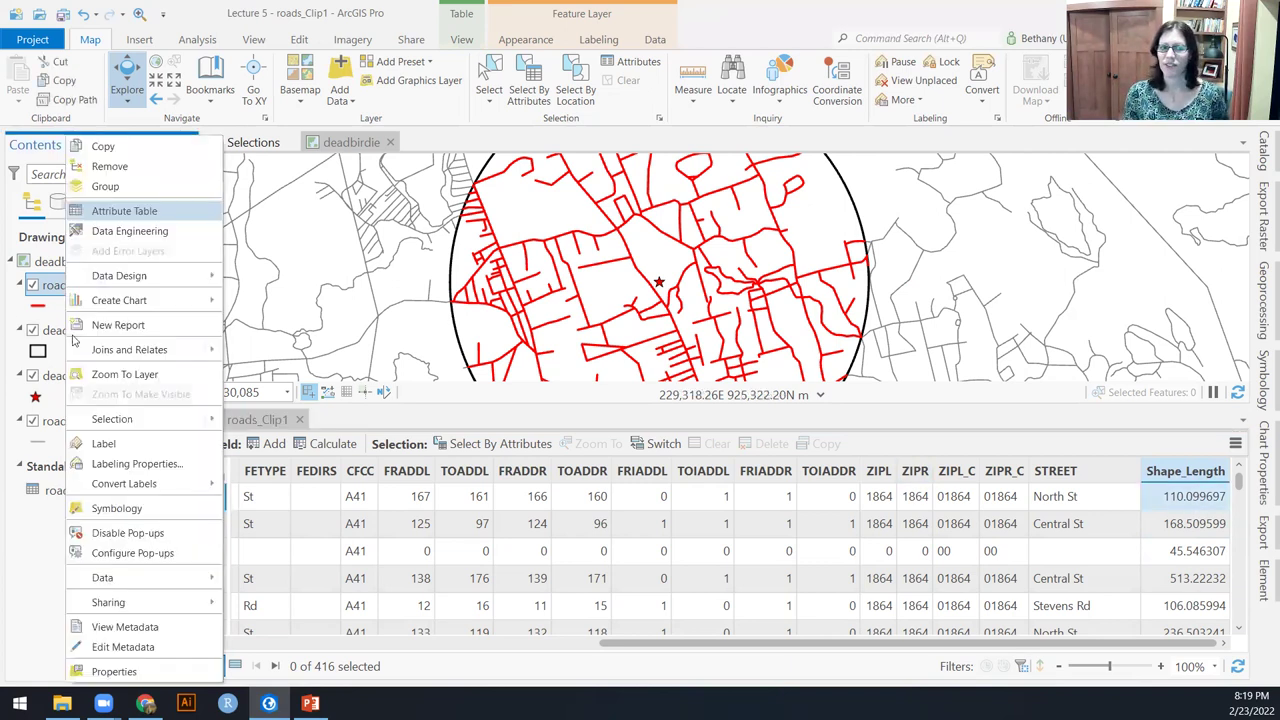
left_click(100, 671)
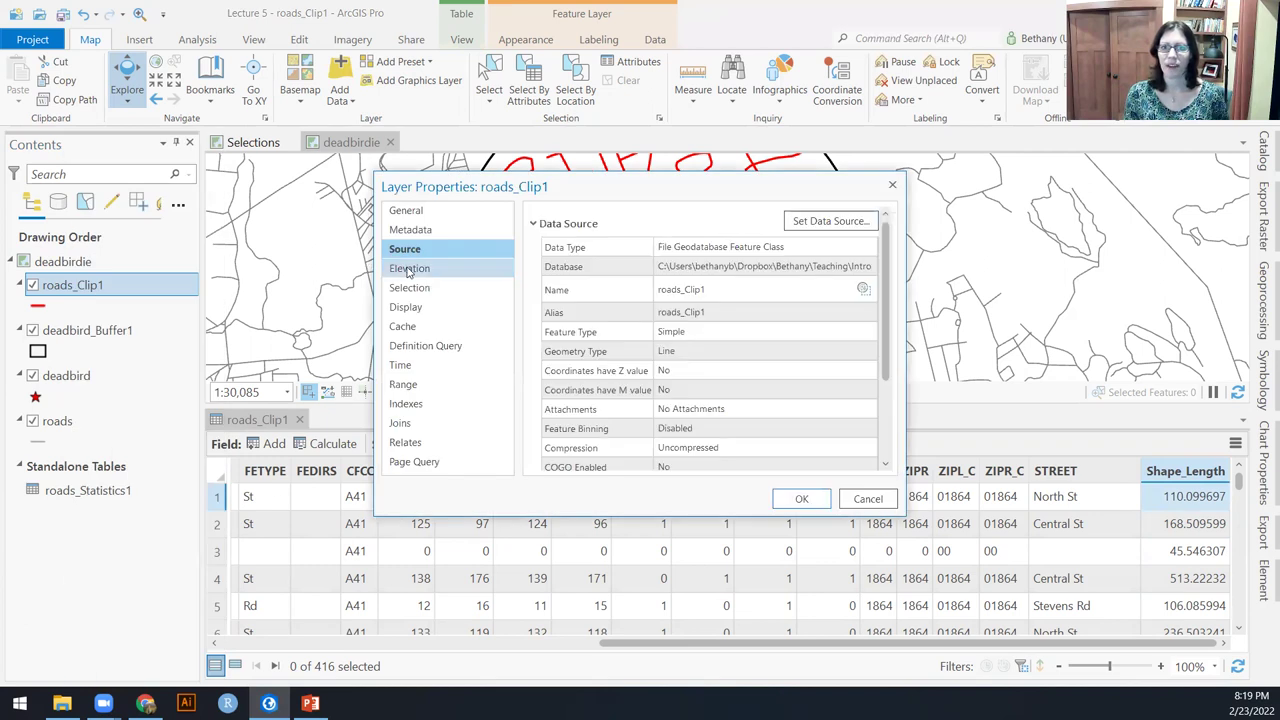
scroll(586, 409, "down", 3)
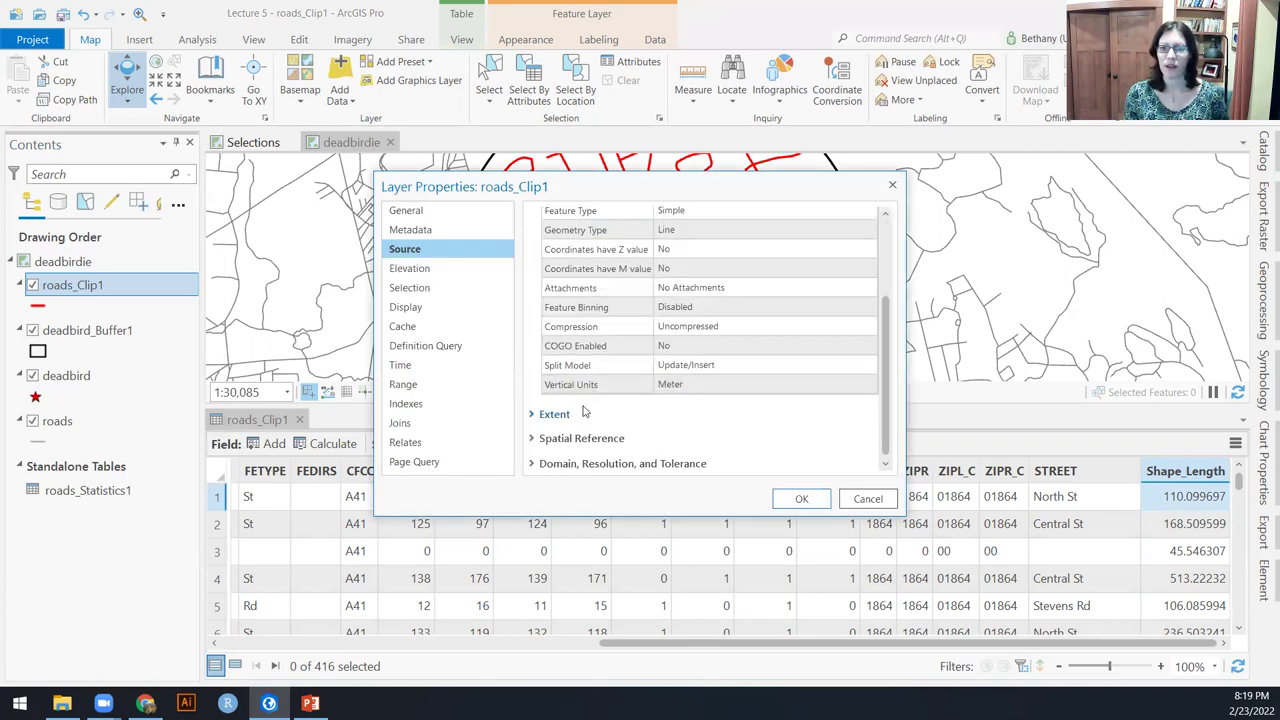
left_click(533, 440)
scroll(660, 405, "down", 4)
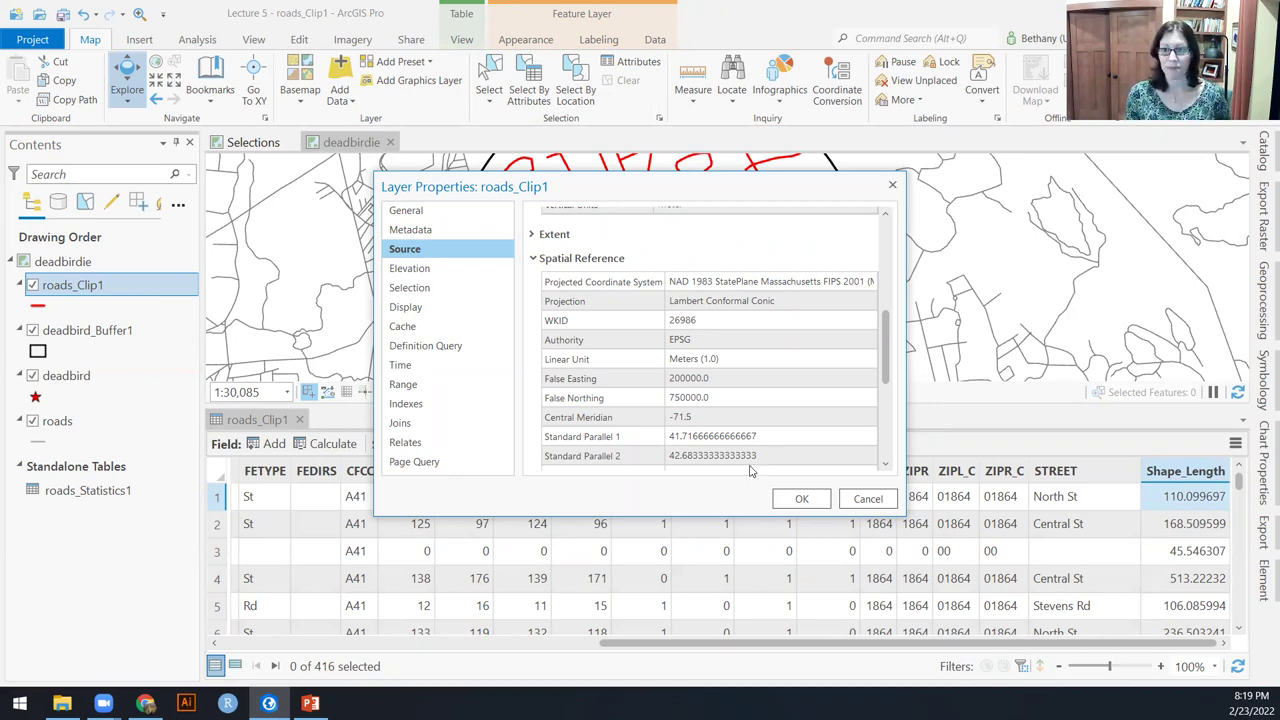
- Add a new Float field named length_mi to the roads_Clip1 table and save it
left_click(810, 500)
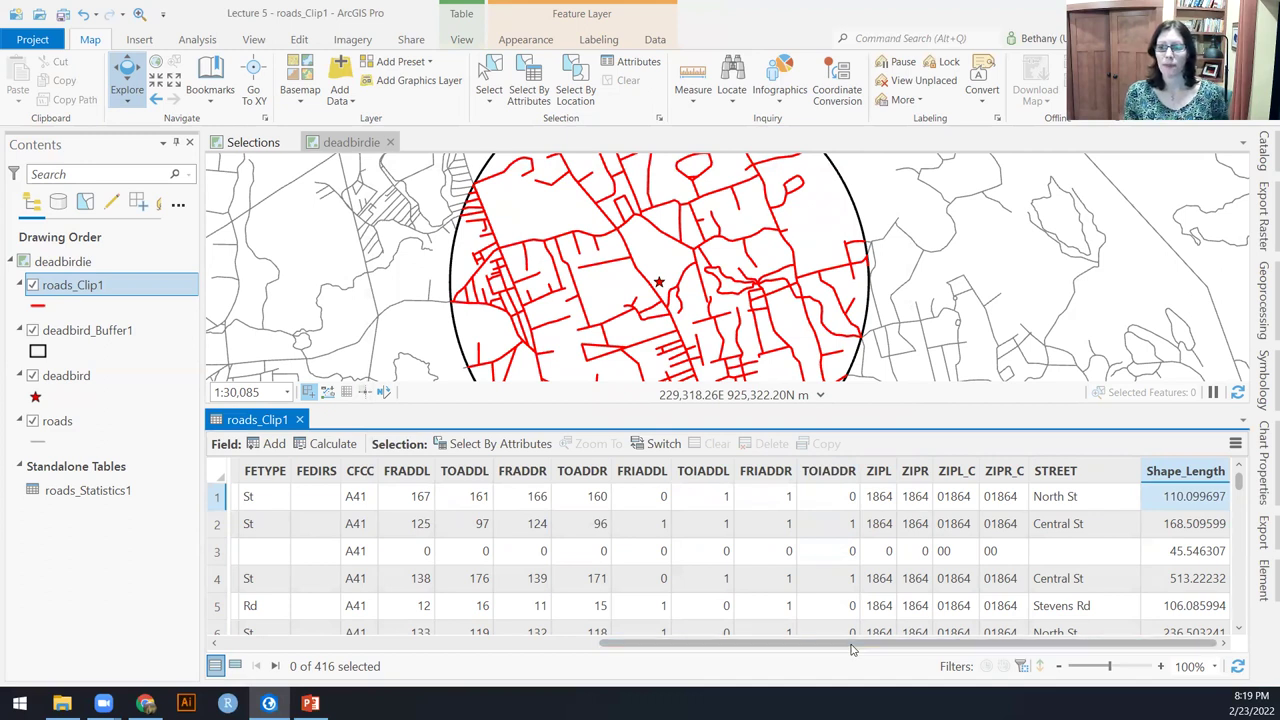
left_click(1195, 497)
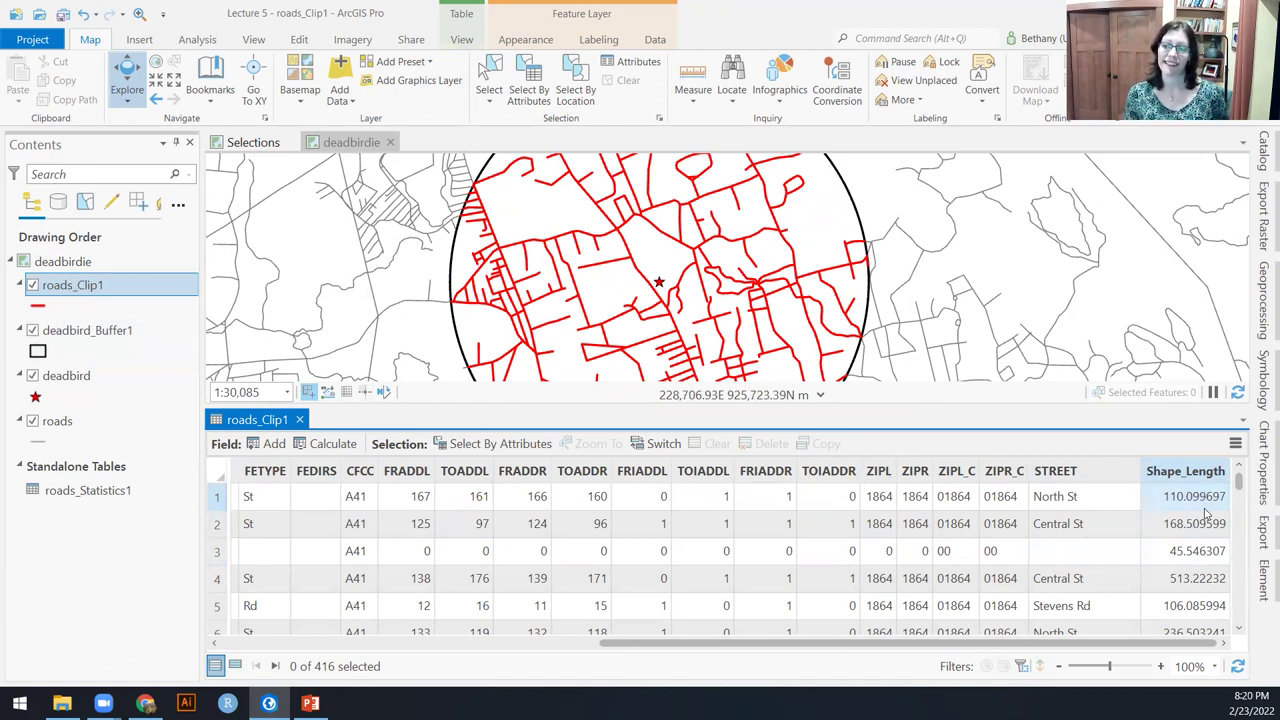
left_click(266, 444)
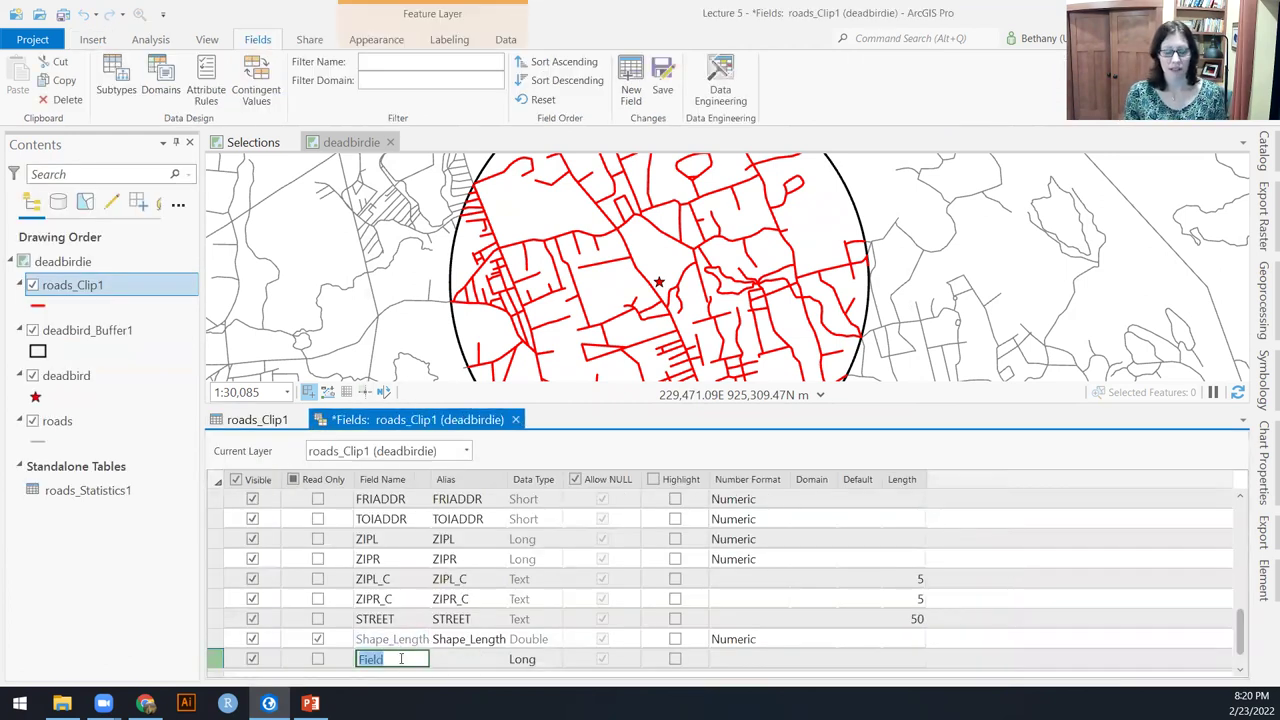
type("length_mi")
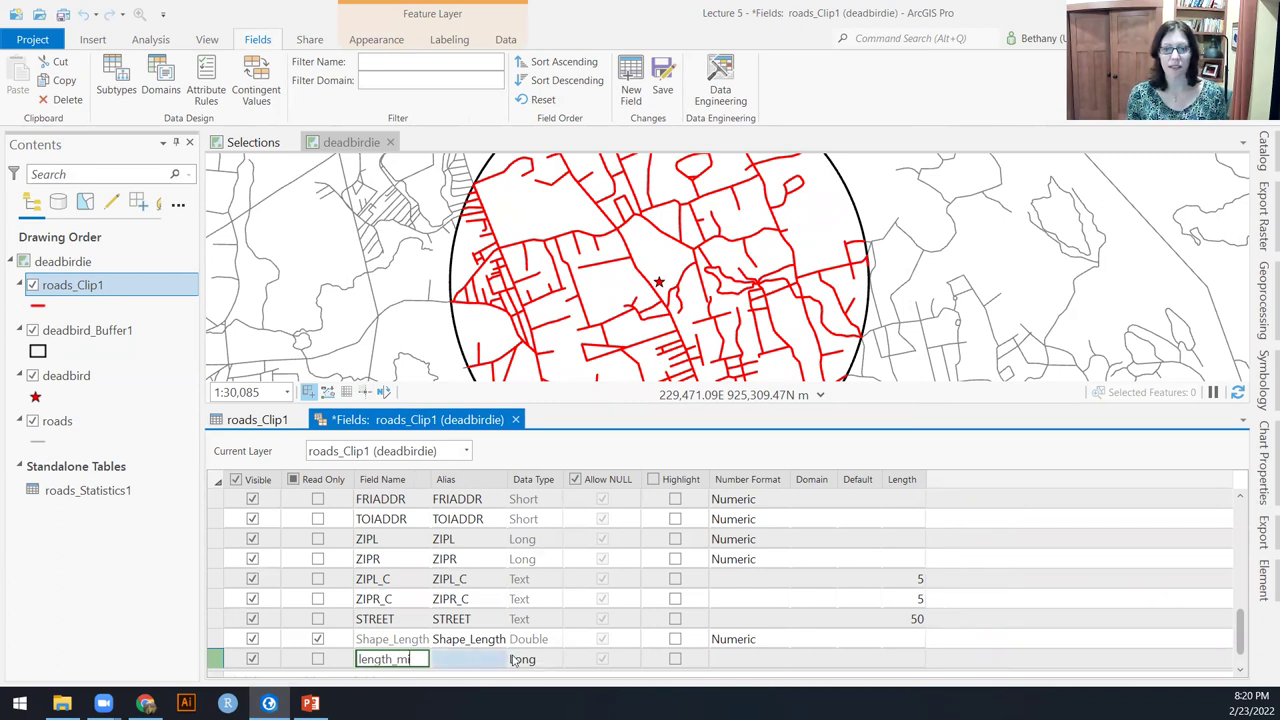
left_click(535, 659)
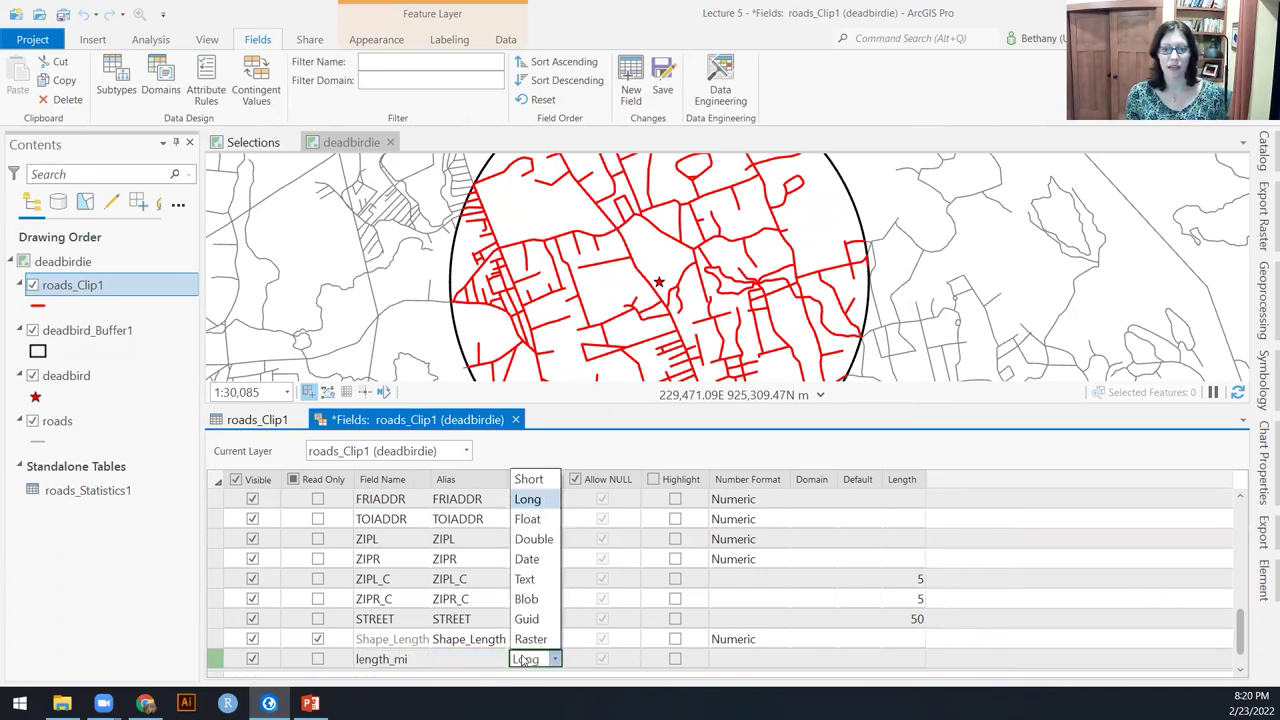
left_click(529, 519)
left_click(668, 74)
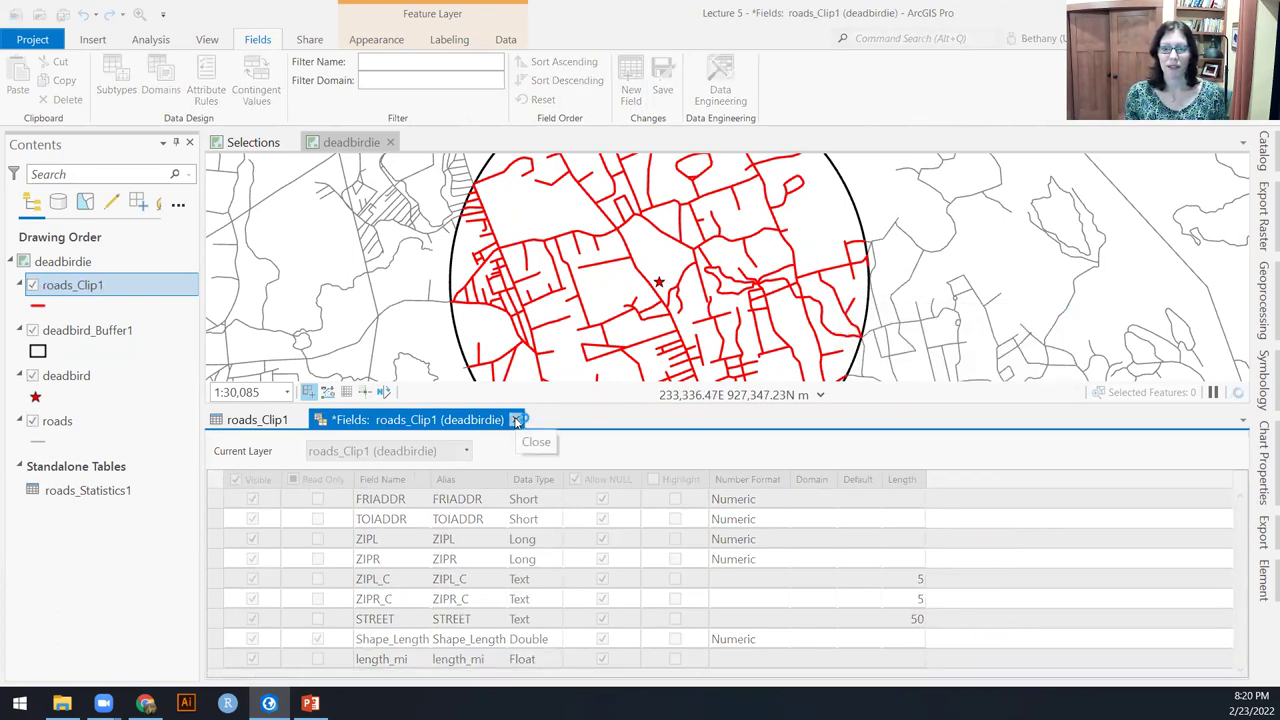
left_click(516, 420)
- Calculate geometry into length_mi as each road's Length in Miles (United States)
left_click_drag(720, 646, 1055, 643)
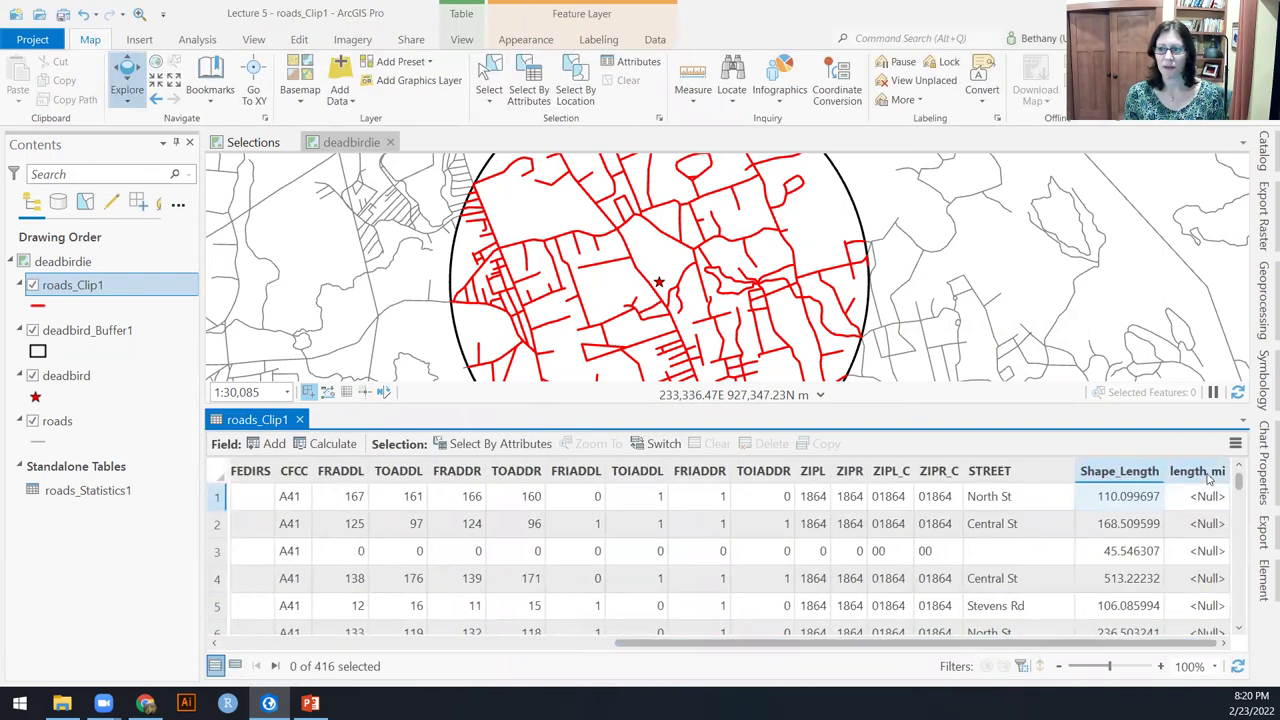
right_click(1208, 480)
left_click(1075, 435)
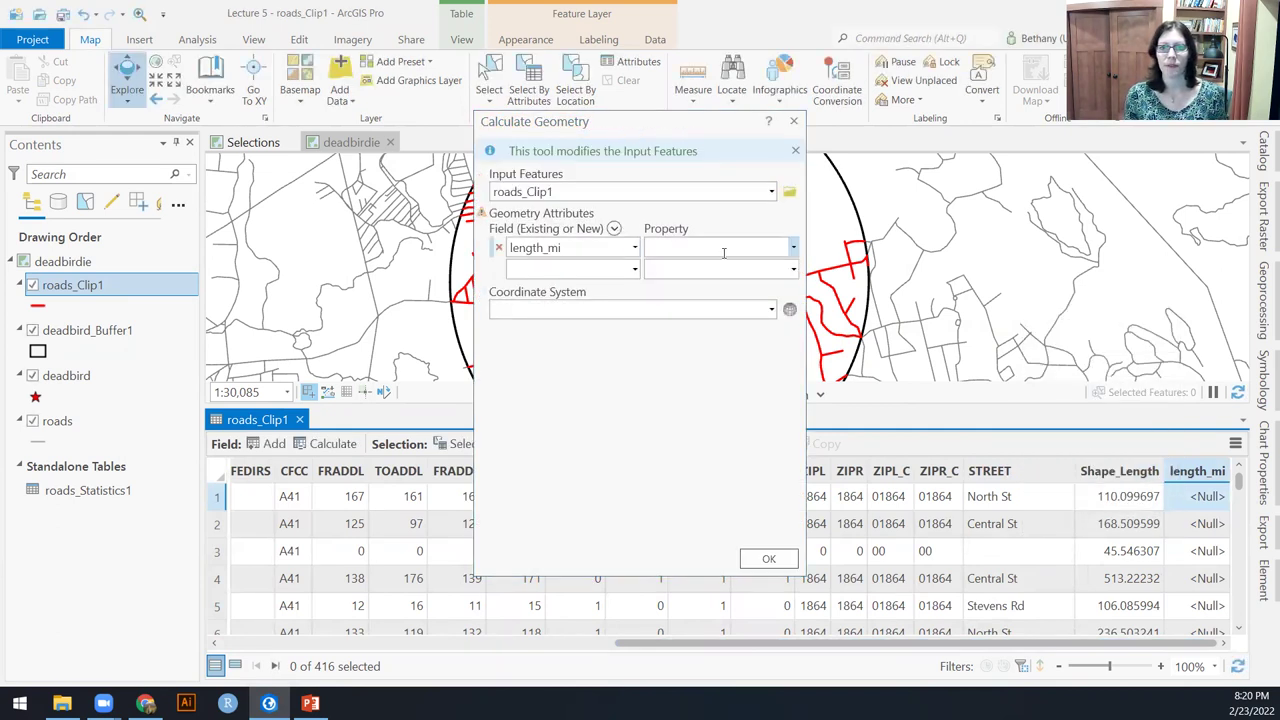
left_click(760, 248)
left_click(768, 269)
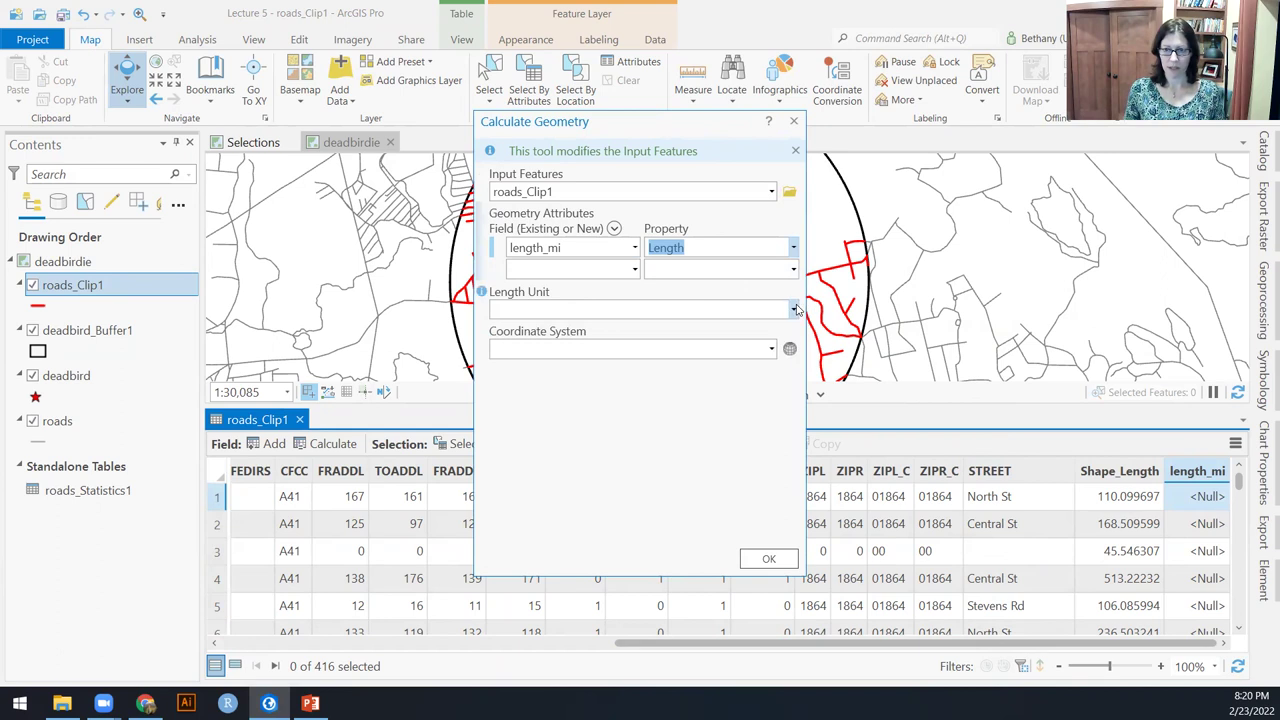
left_click(796, 310)
left_click(567, 418)
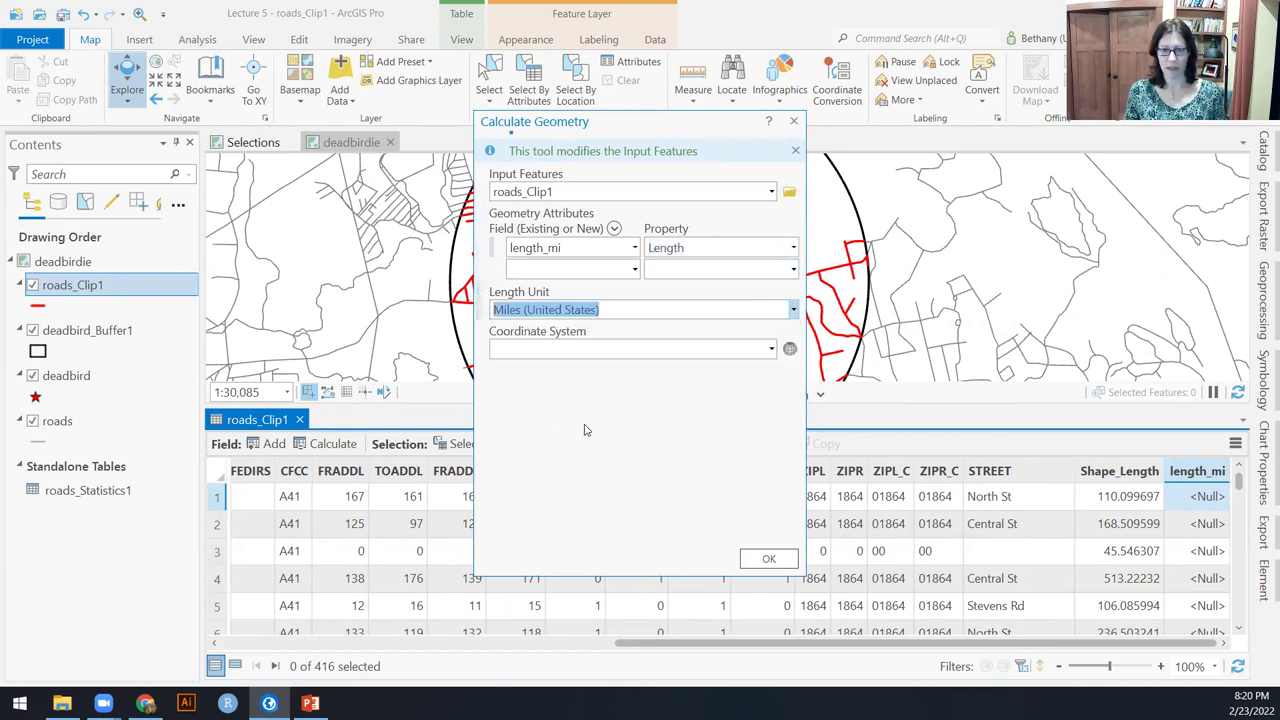
left_click(769, 558)
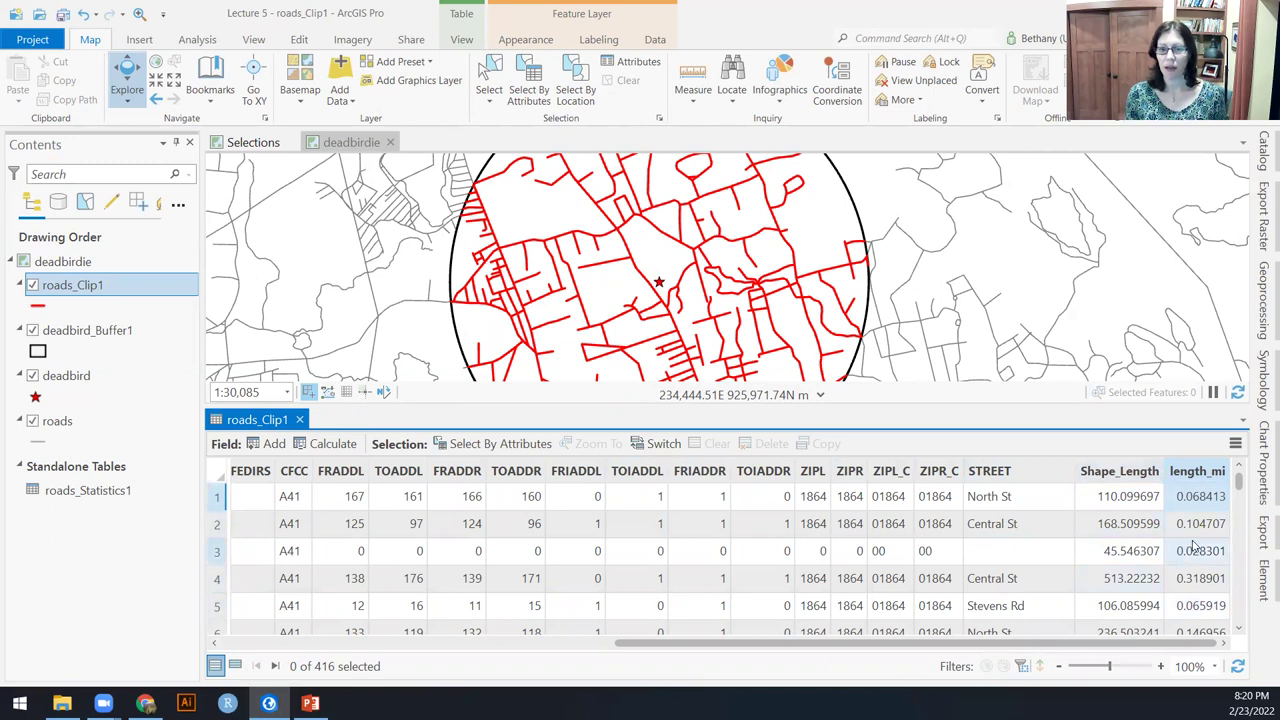
- Create a Distribution of length_mi histogram, review its statistics (48.2 miles, 416 roads), then close the chart
left_click(1204, 476)
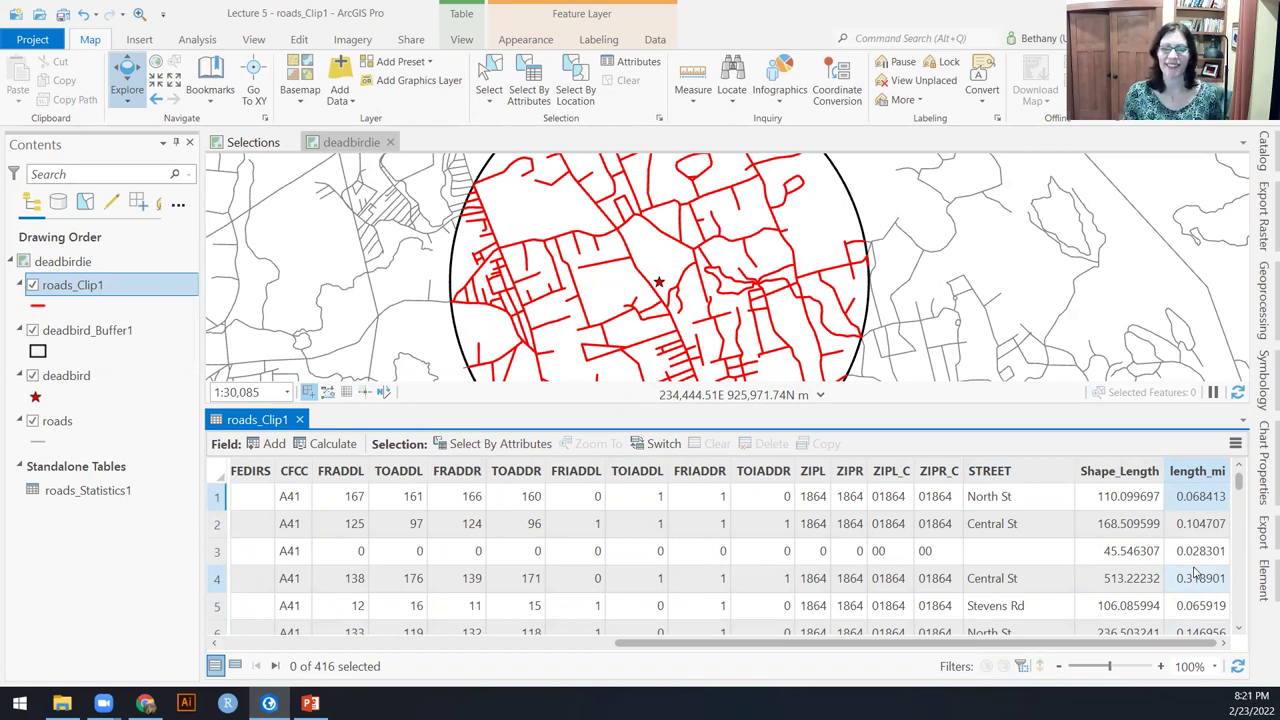
right_click(1200, 477)
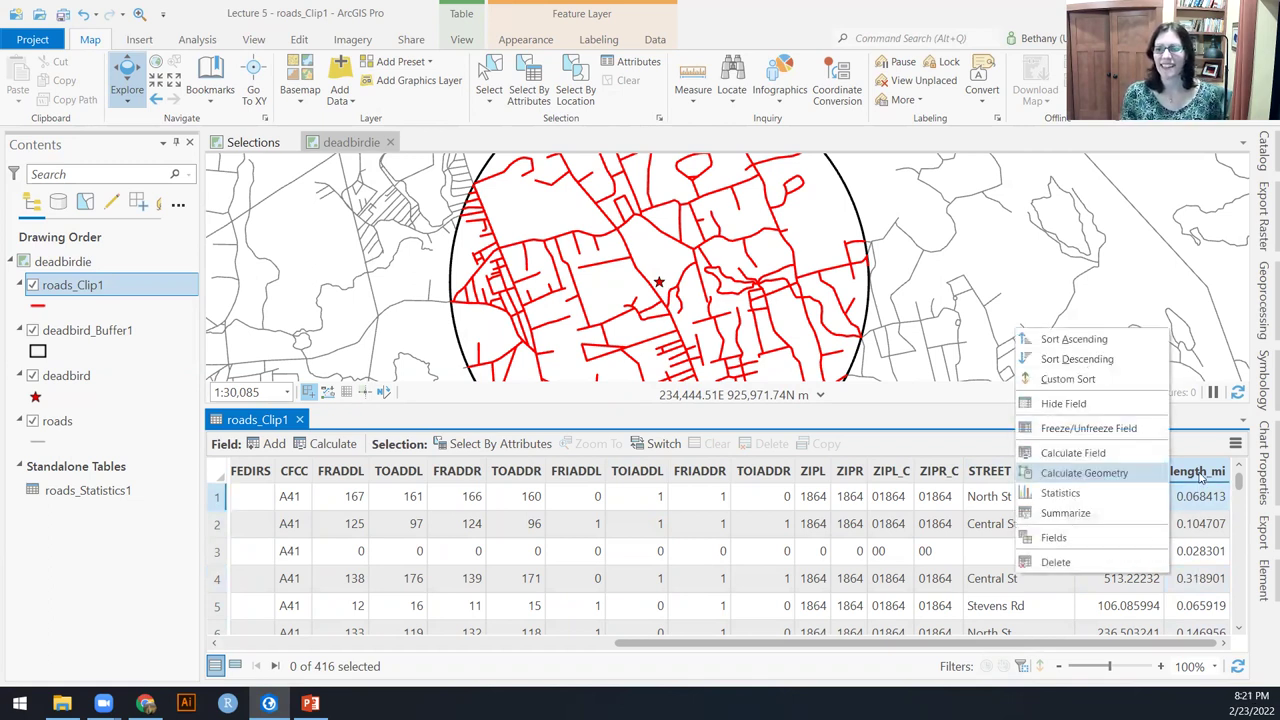
left_click(1068, 494)
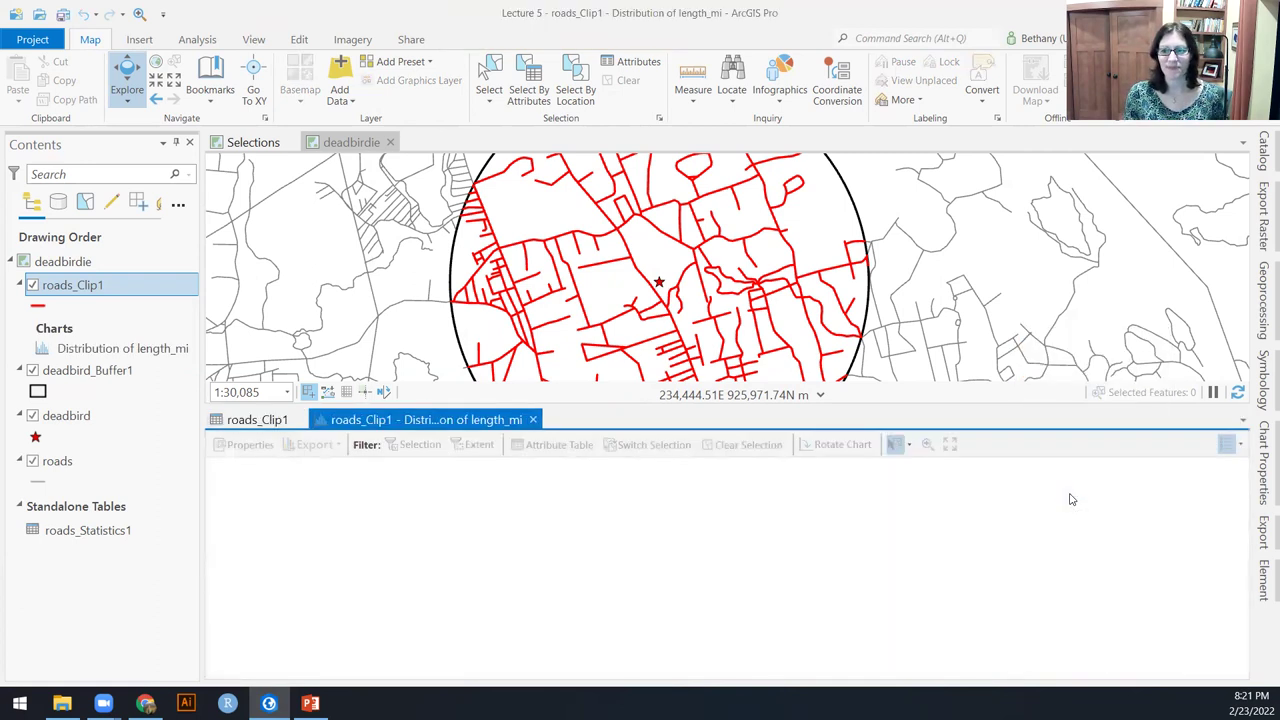
left_click(249, 448)
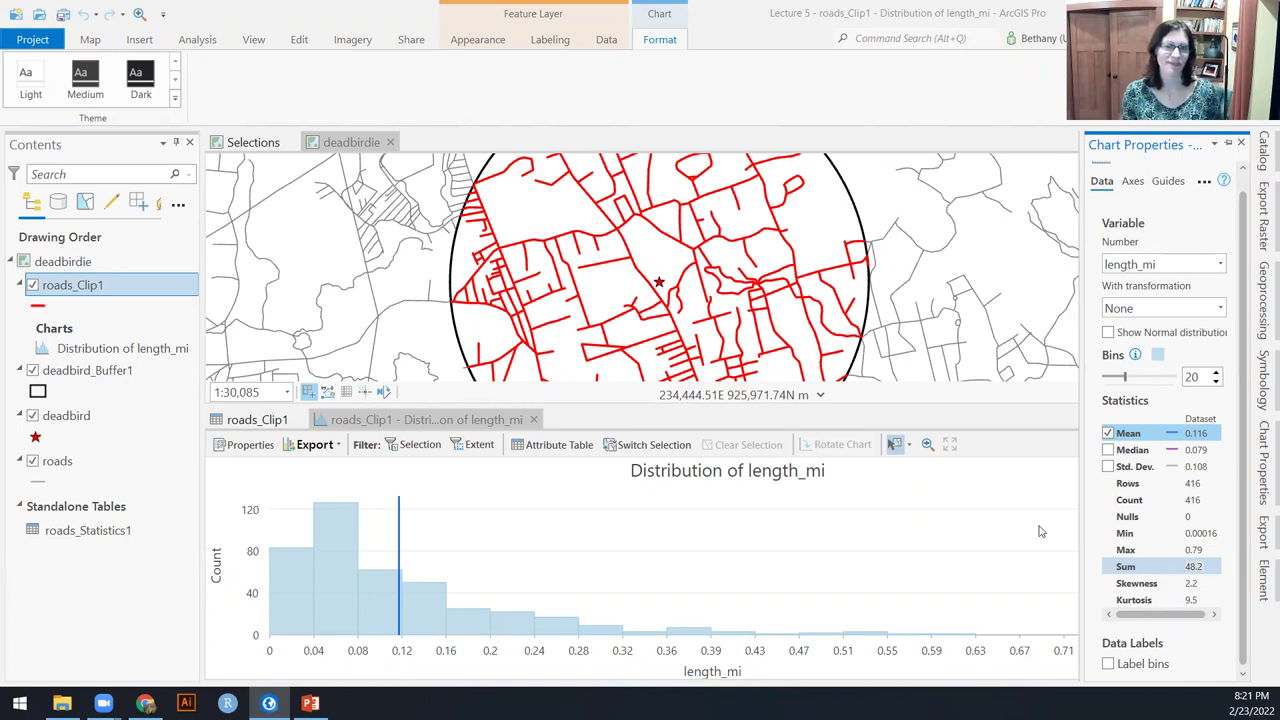
left_click(505, 419)
key("ctrl+F4")
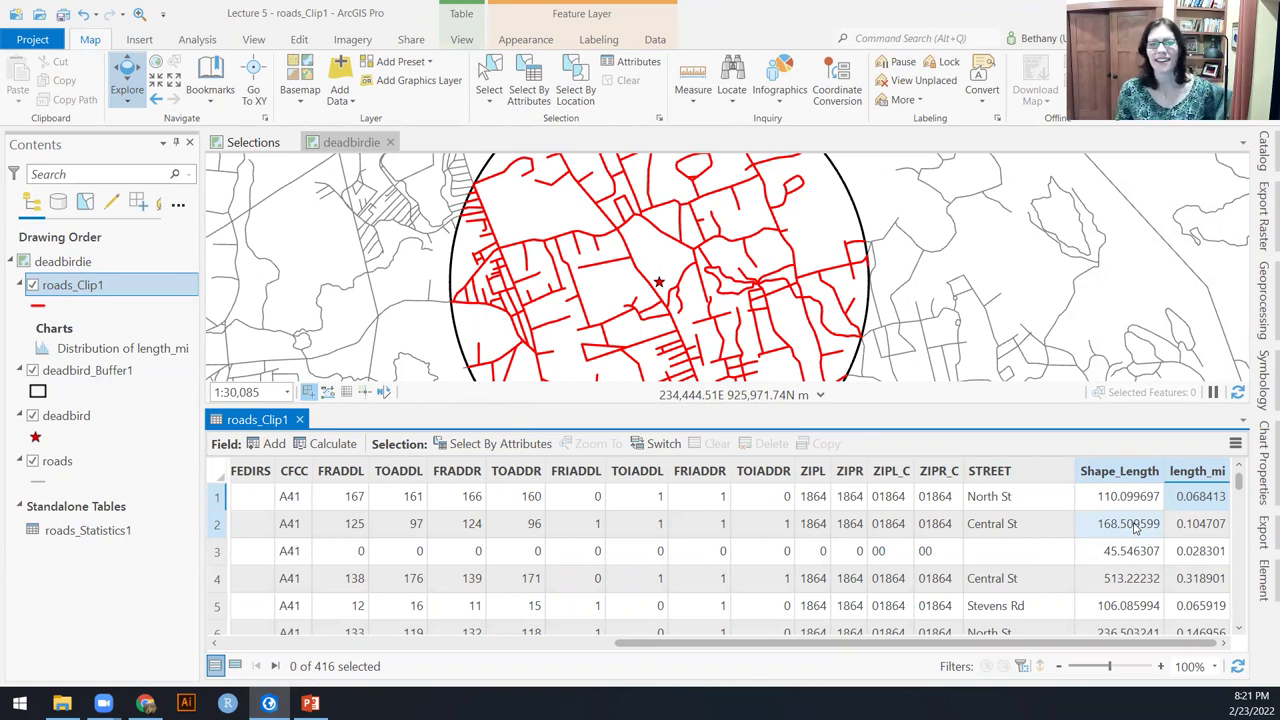
- Summarize roads_Clip1 by STREET with a Sum of length_mi into roads_Clip1_Statistics
left_click(1014, 472)
right_click(1014, 472)
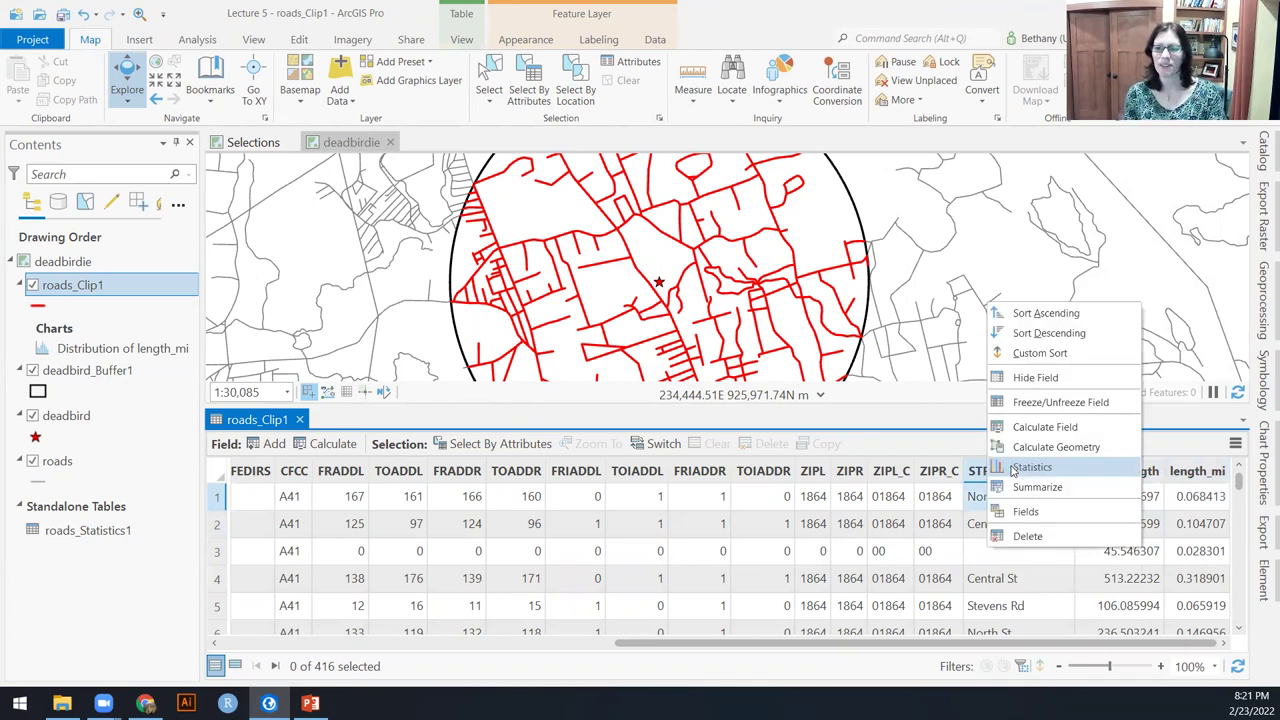
left_click(1008, 487)
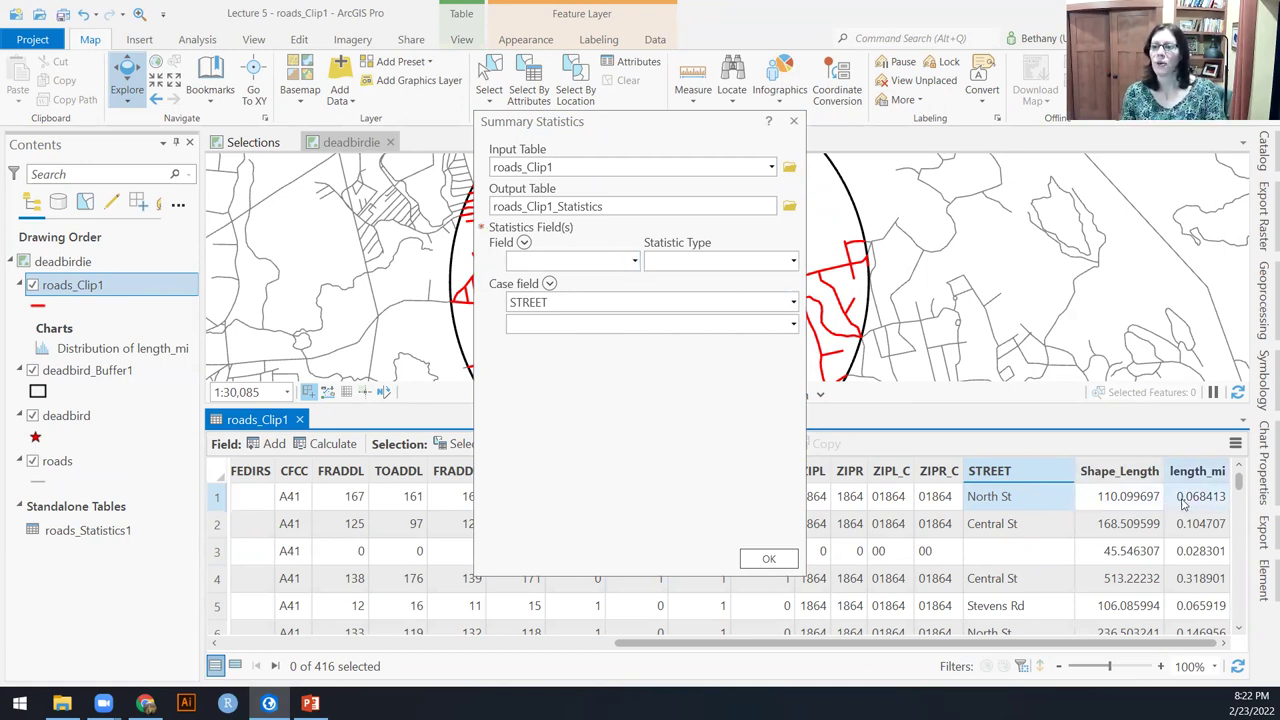
left_click(635, 262)
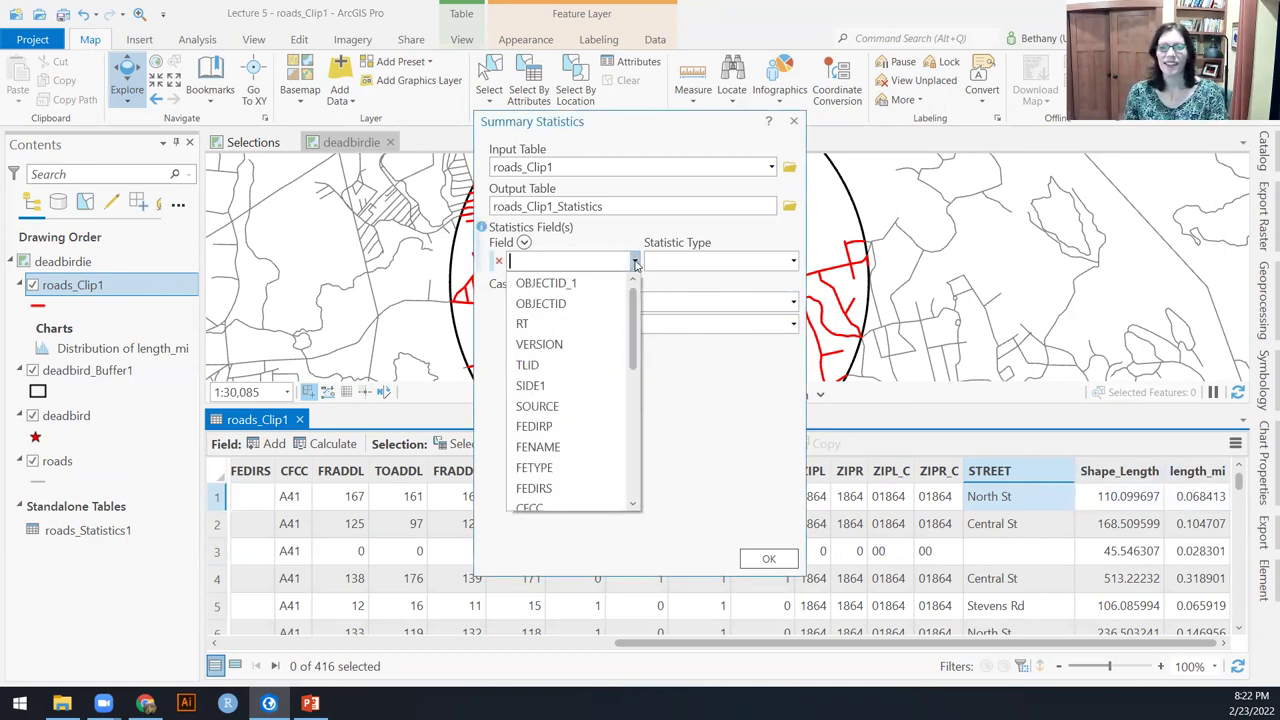
left_click_drag(634, 325, 621, 506)
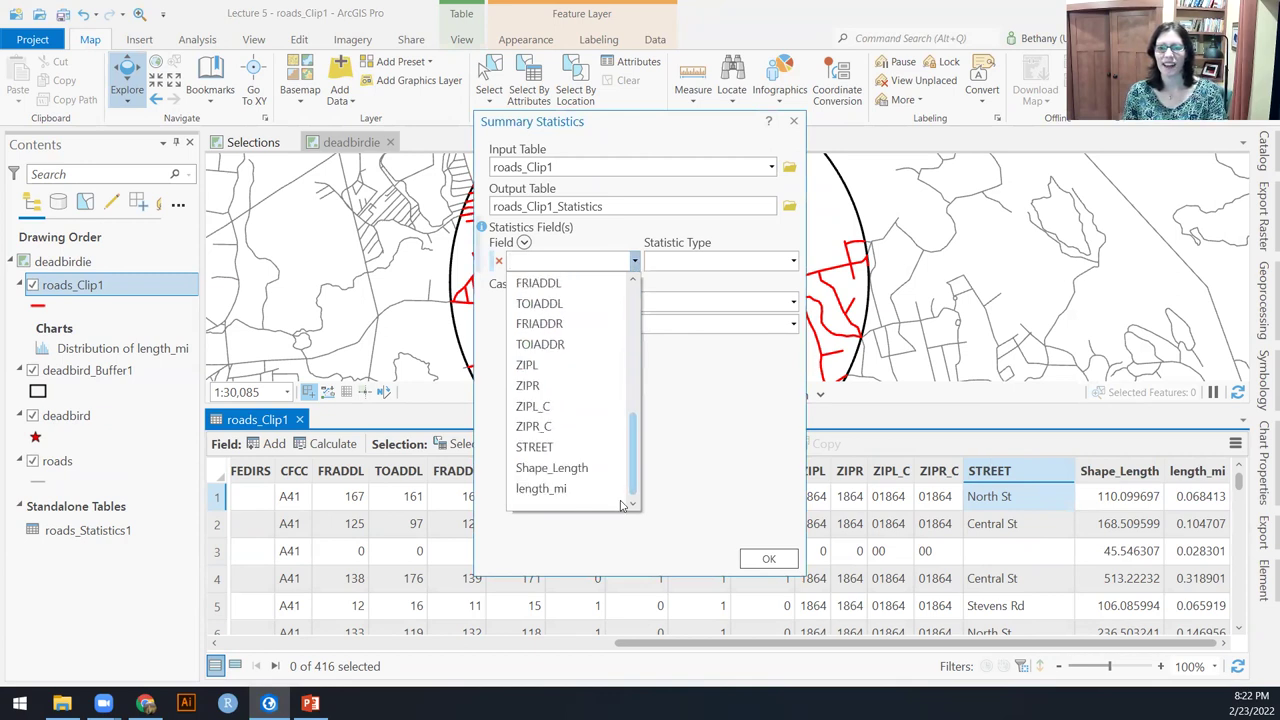
left_click(571, 489)
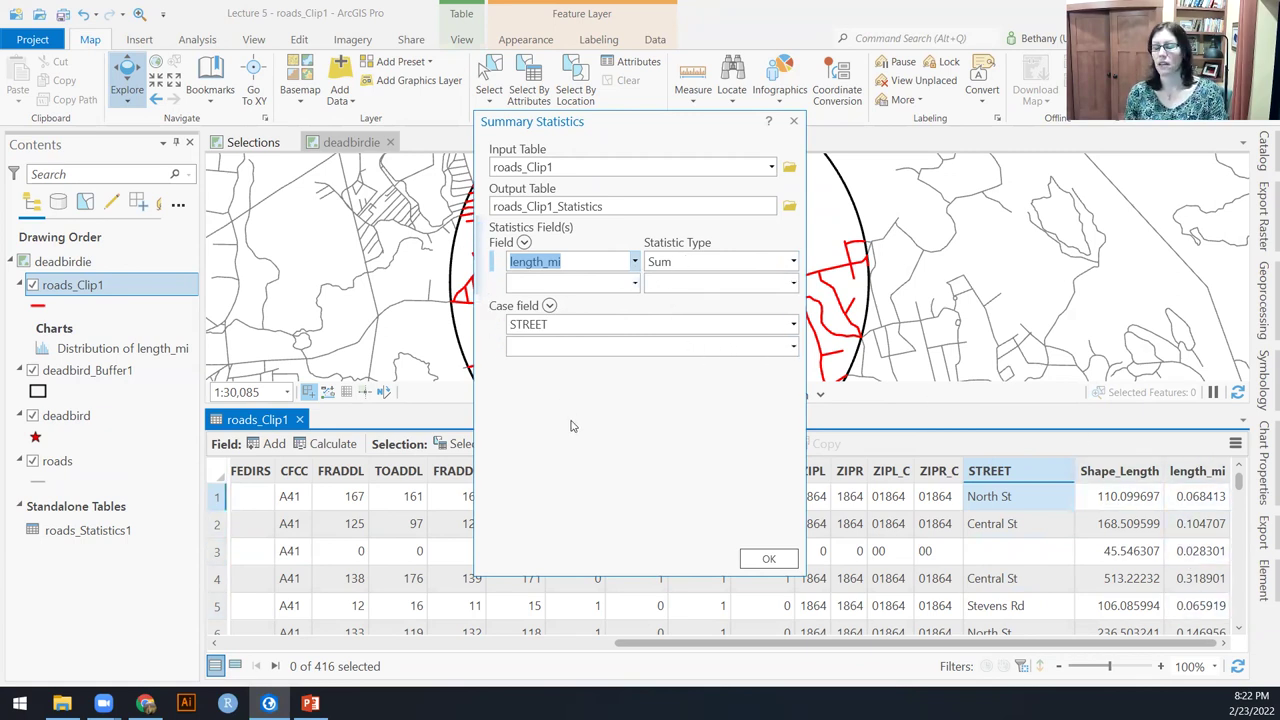
left_click(768, 556)
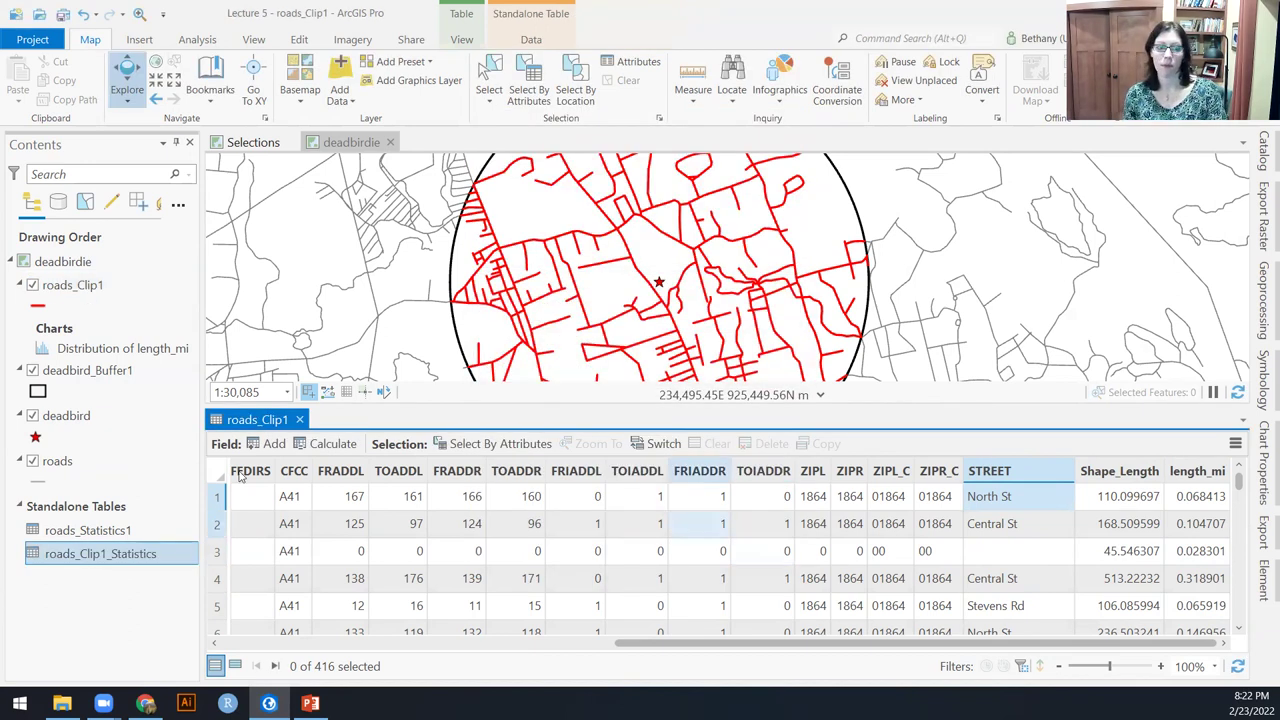
- Open roads_Clip1_Statistics and browse each street's FREQUENCY and SUM_length_mi values
right_click(88, 557)
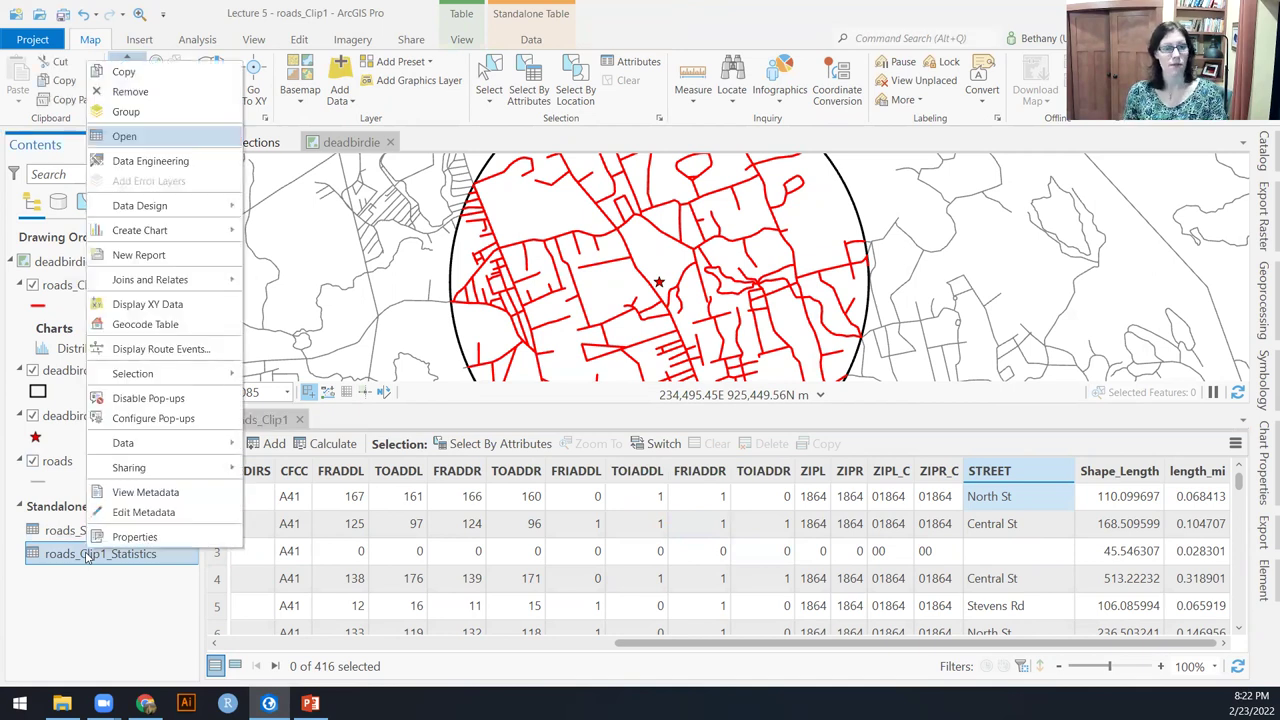
left_click(125, 137)
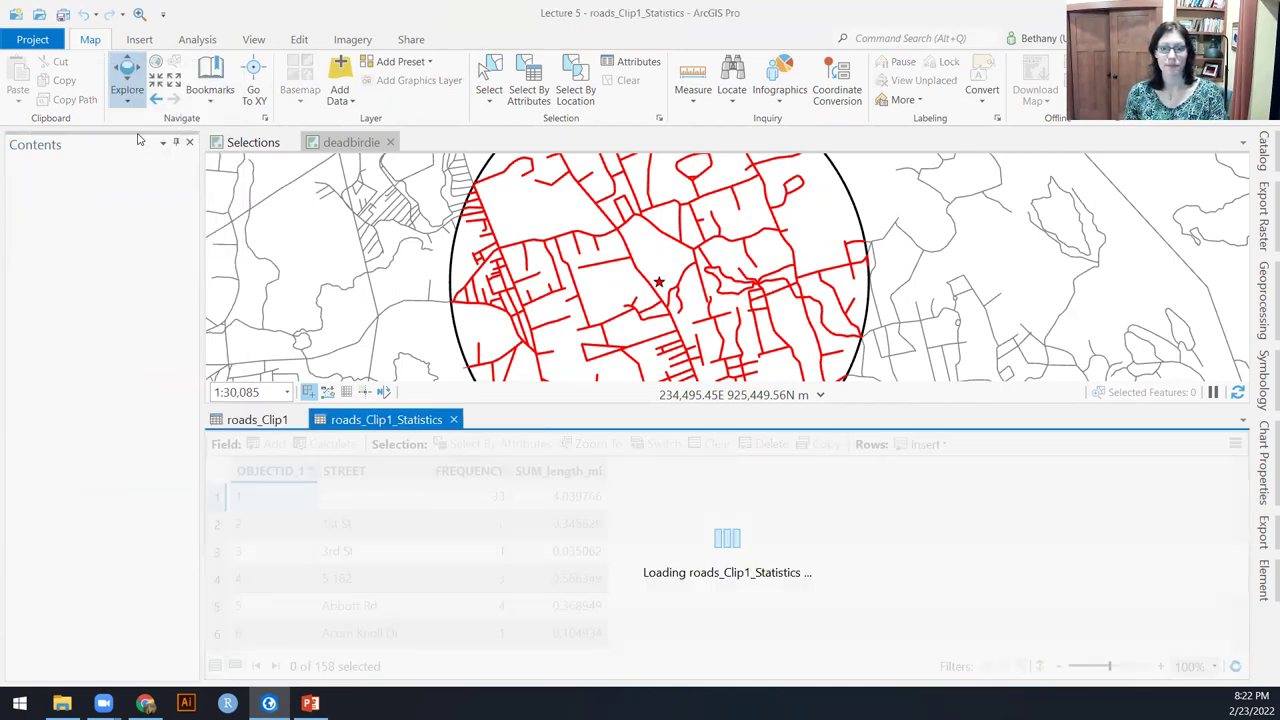
scroll(375, 552, "down", 4)
scroll(360, 556, "down", 4)
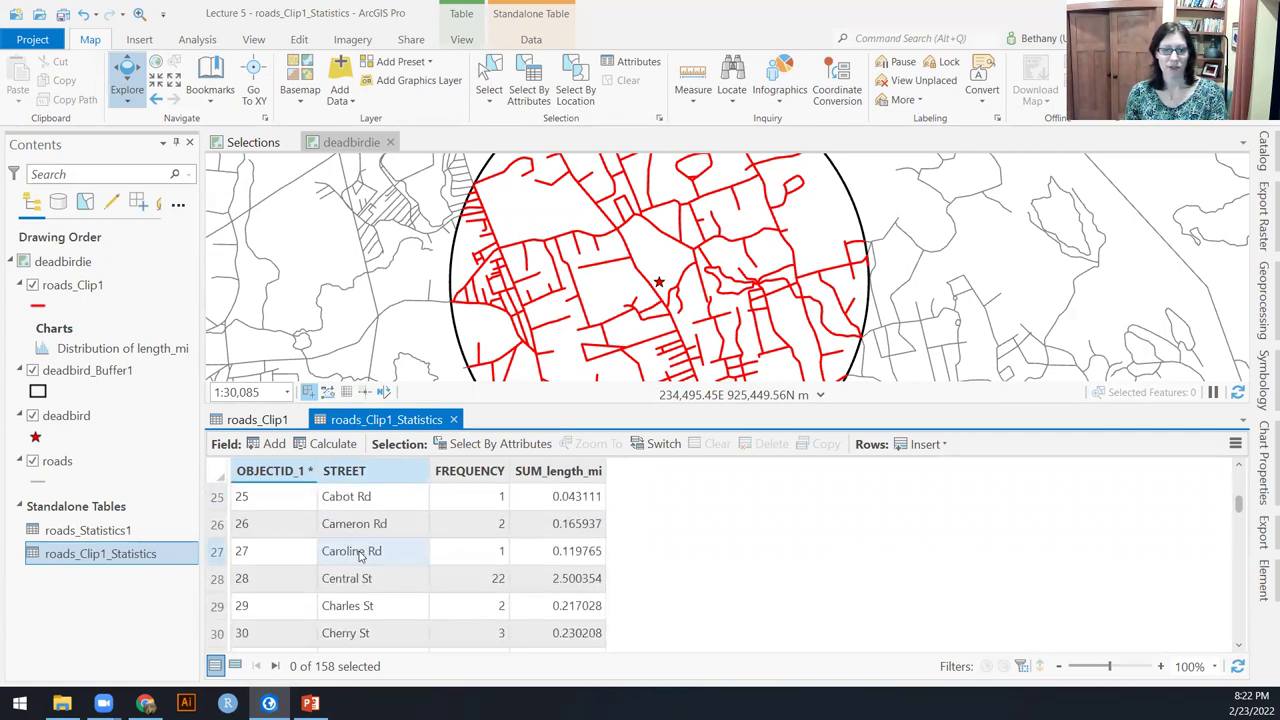